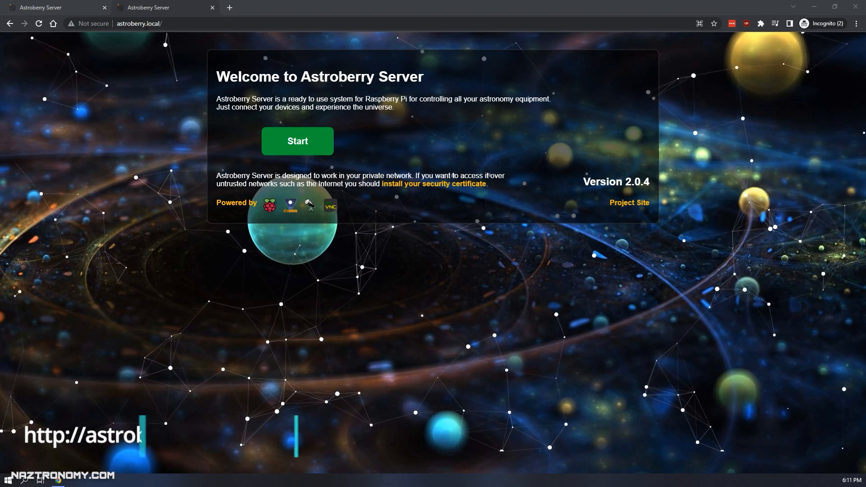
# Launch Astroberry Server and connect to the remote desktop using the login password.
pyautogui.click(269, 149)
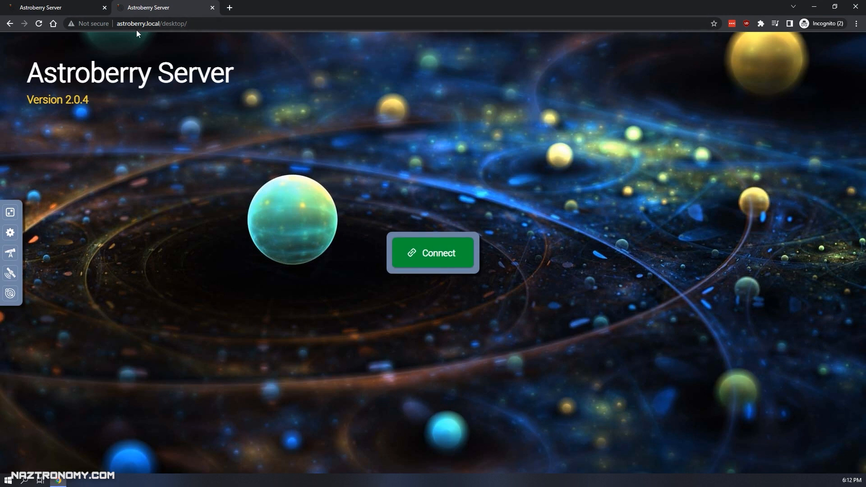
pyautogui.click(456, 265)
pyautogui.write('astroberry')
pyautogui.press('Return')
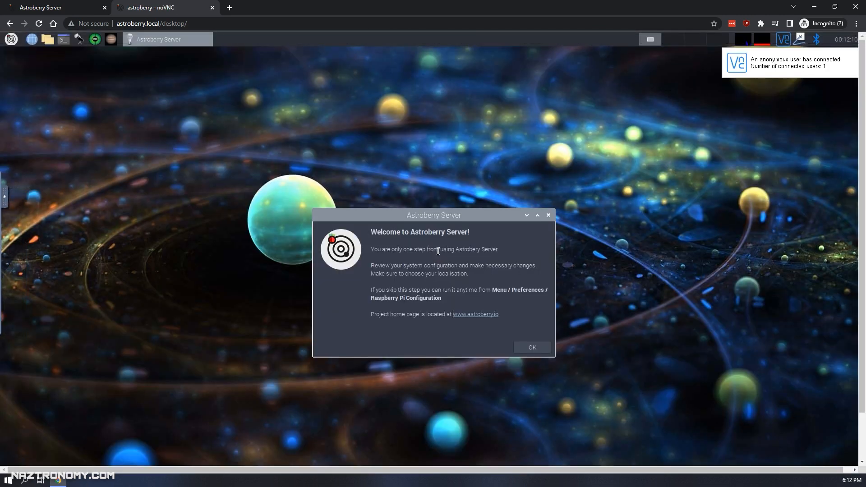
# Dismiss the welcome message and confirm the Password Required prompt for system configuration.
pyautogui.moveTo(435, 221); pyautogui.dragTo(418, 170)
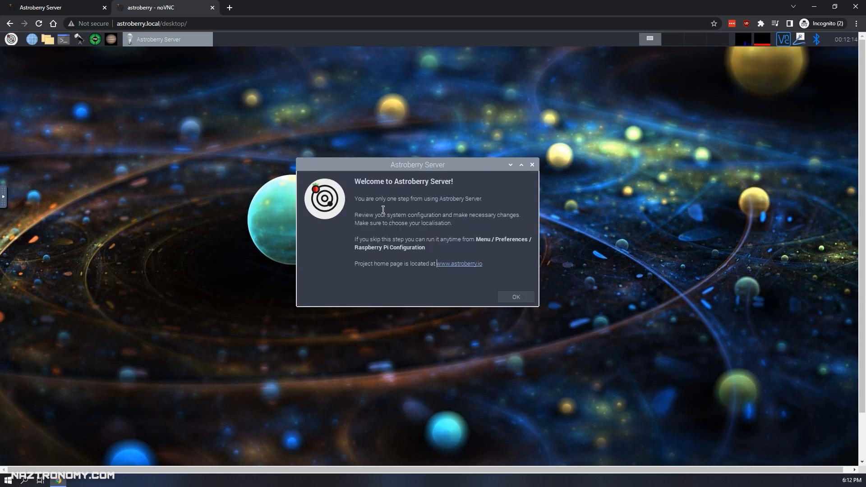
pyautogui.click(515, 298)
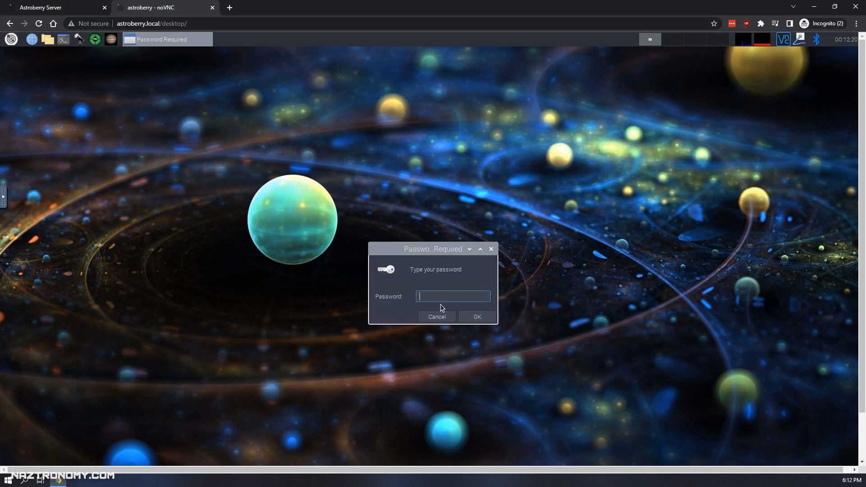
pyautogui.press('Return')
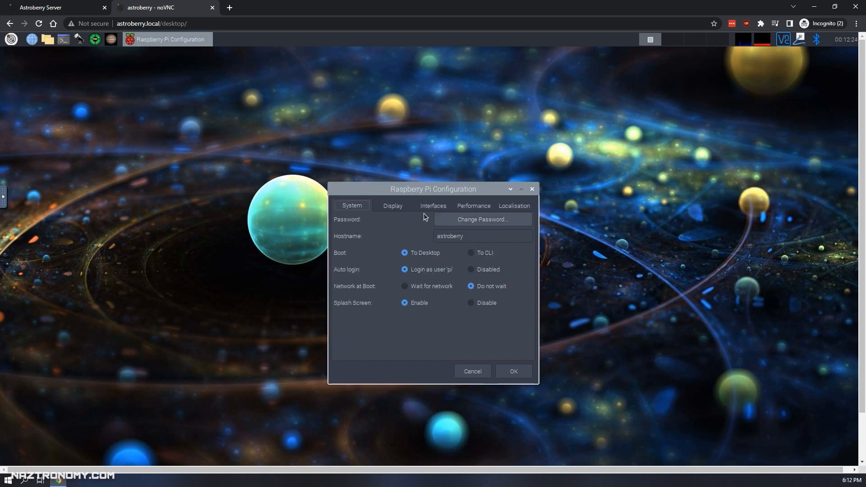
# Review the configuration tabs and leave the locale as English, United States, UTF-8.
pyautogui.click(386, 209)
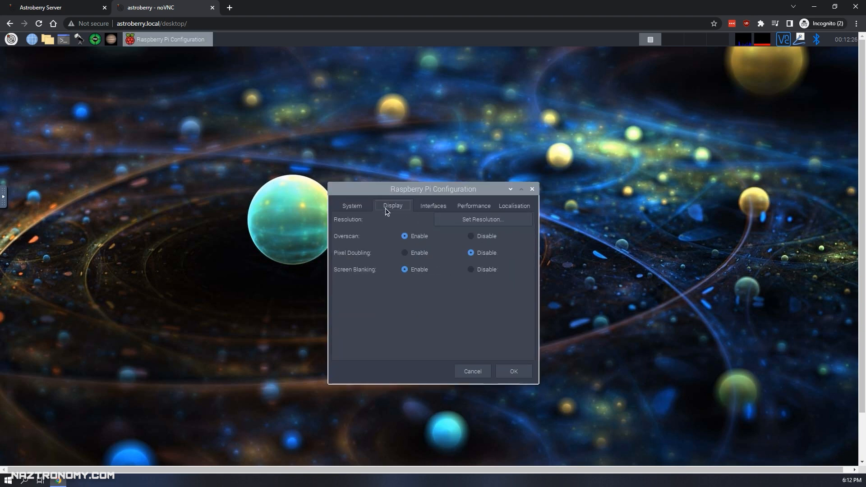
pyautogui.click(443, 206)
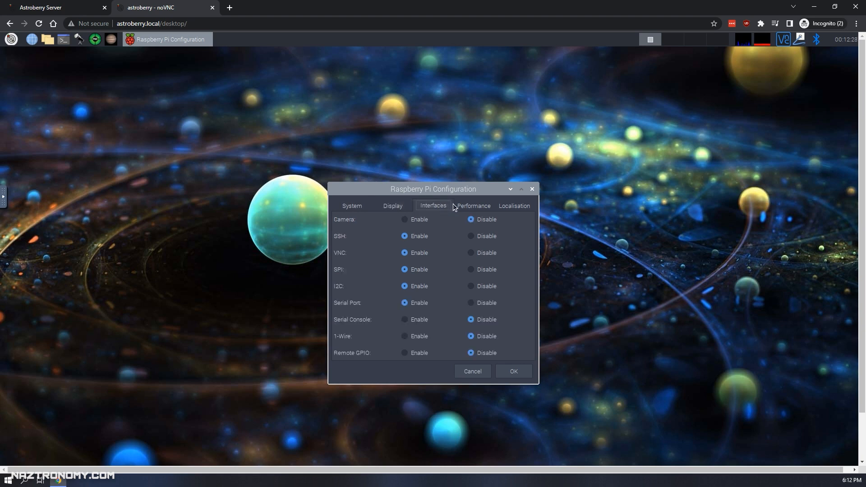
pyautogui.click(471, 208)
pyautogui.click(506, 205)
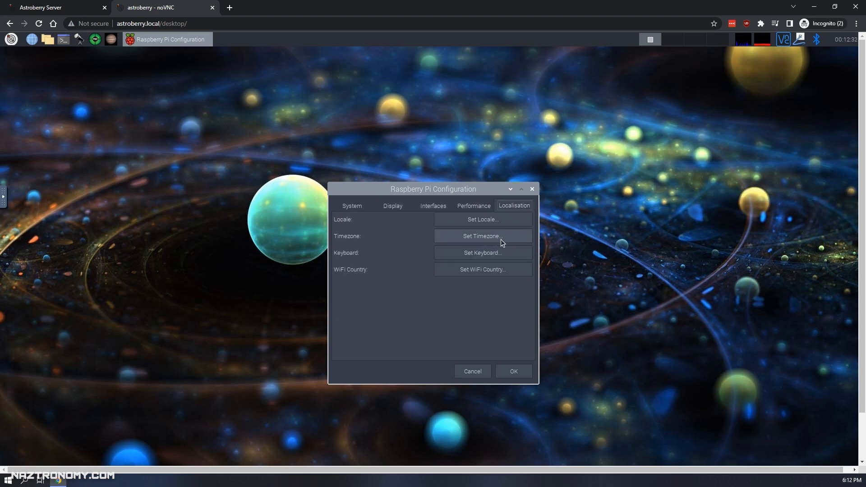
pyautogui.click(484, 223)
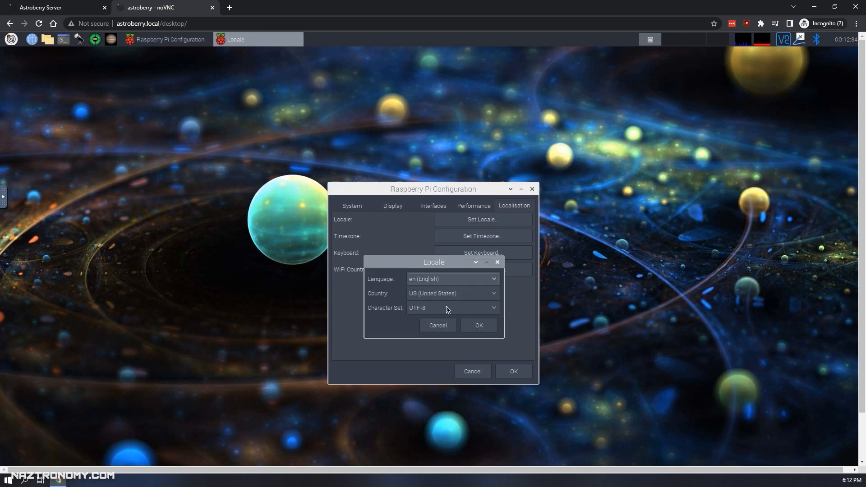
pyautogui.click(453, 307)
pyautogui.click(453, 307)
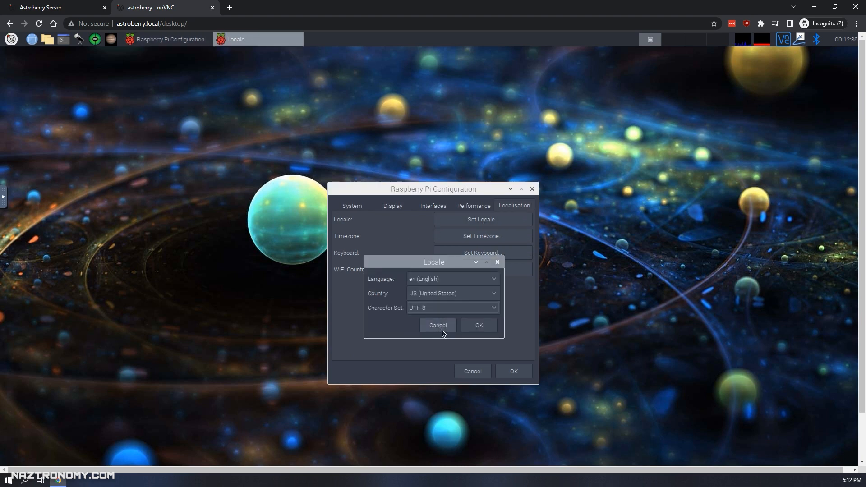
pyautogui.click(480, 331)
# Set the timezone to Area US, Location Eastern.
pyautogui.click(496, 238)
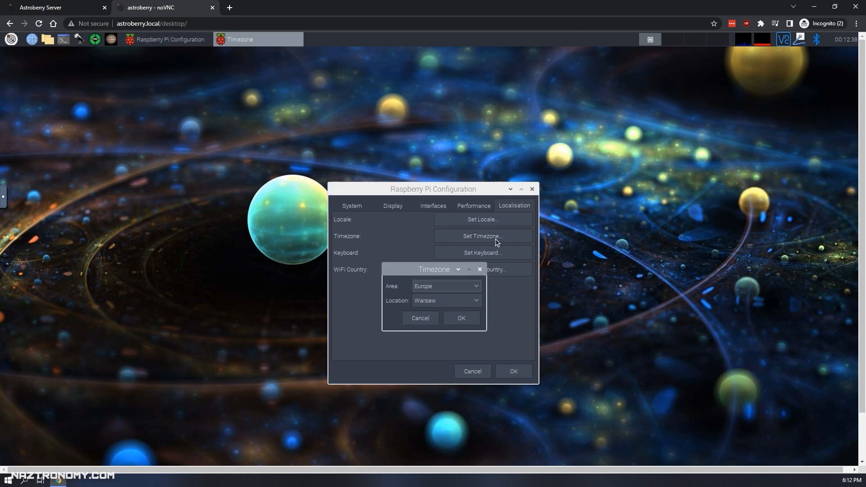
pyautogui.click(461, 287)
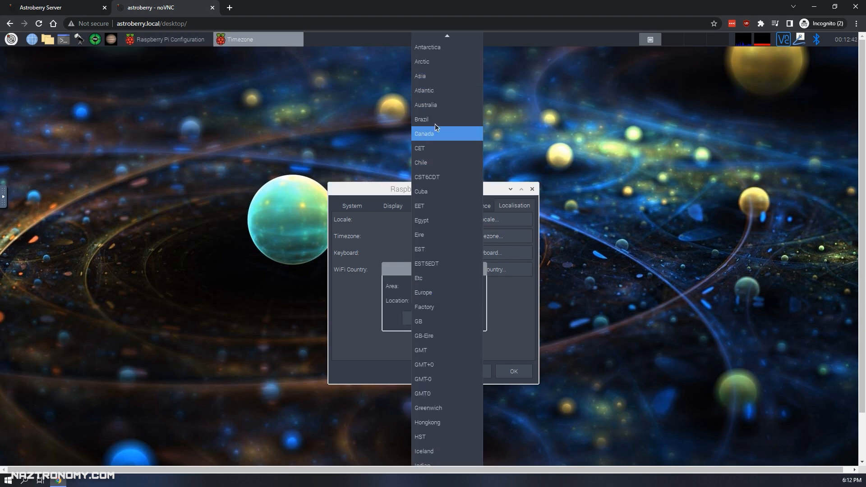
pyautogui.scroll(-4, 437, 339)
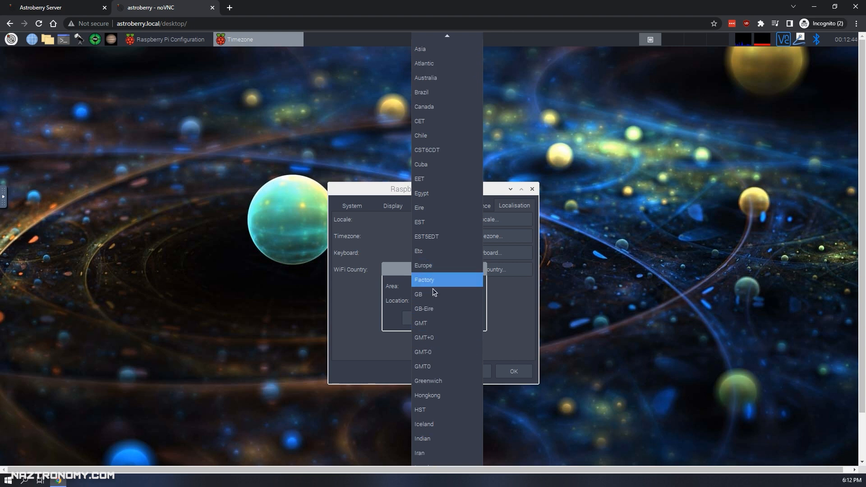
pyautogui.scroll(-5, 437, 397)
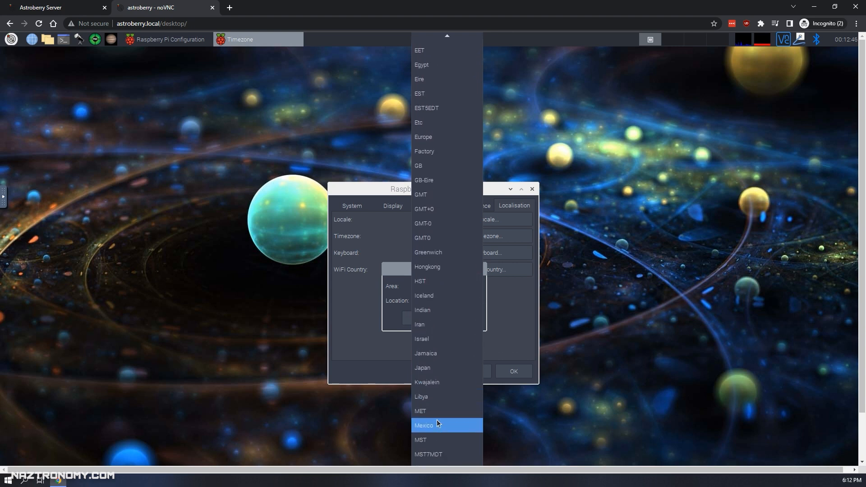
pyautogui.scroll(-10, 443, 335)
pyautogui.scroll(-10, 449, 361)
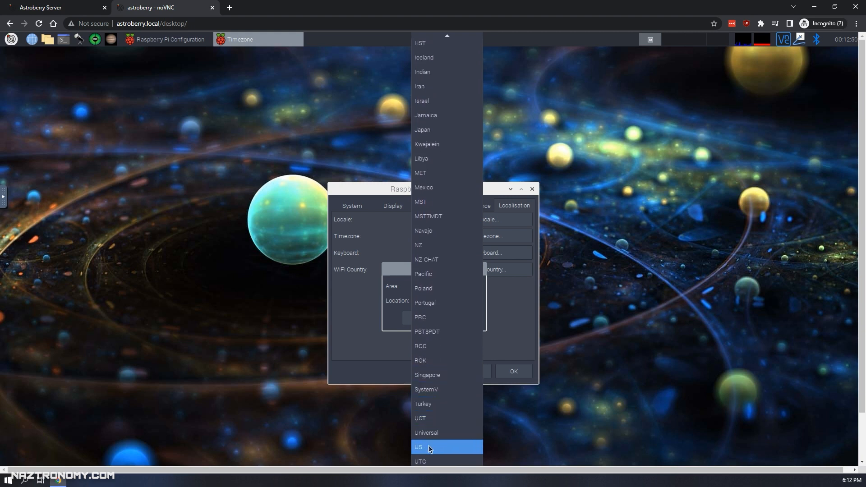
pyautogui.click(449, 447)
pyautogui.click(449, 302)
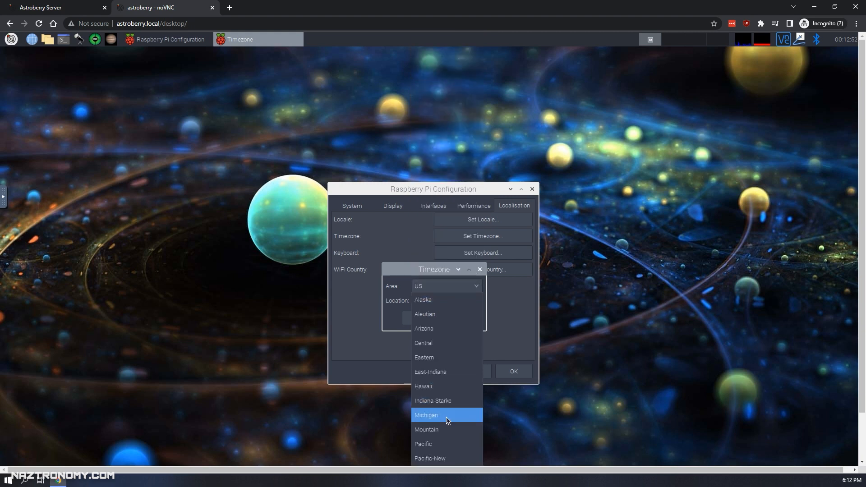
pyautogui.click(435, 361)
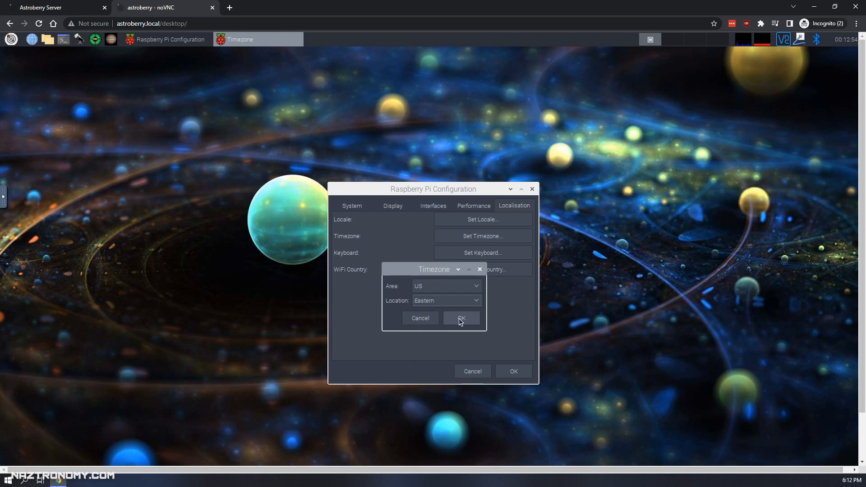
pyautogui.click(461, 320)
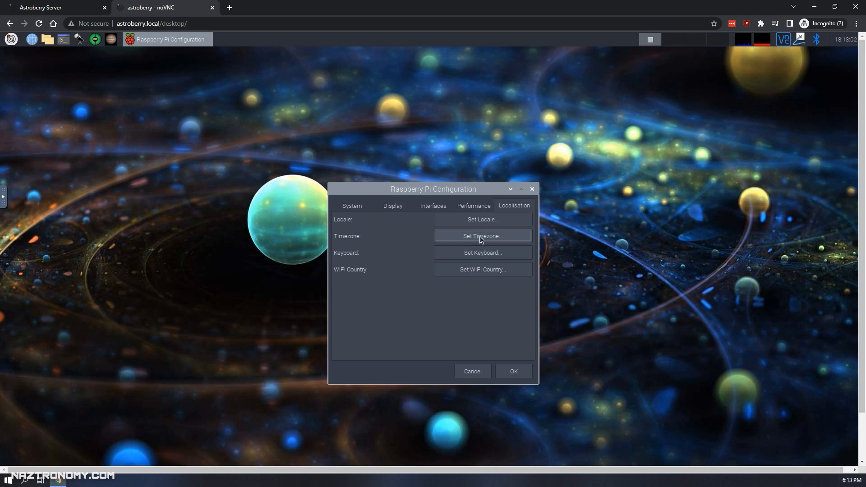
# Choose US United States as the WiFi country and apply the Raspberry Pi configuration.
pyautogui.click(482, 270)
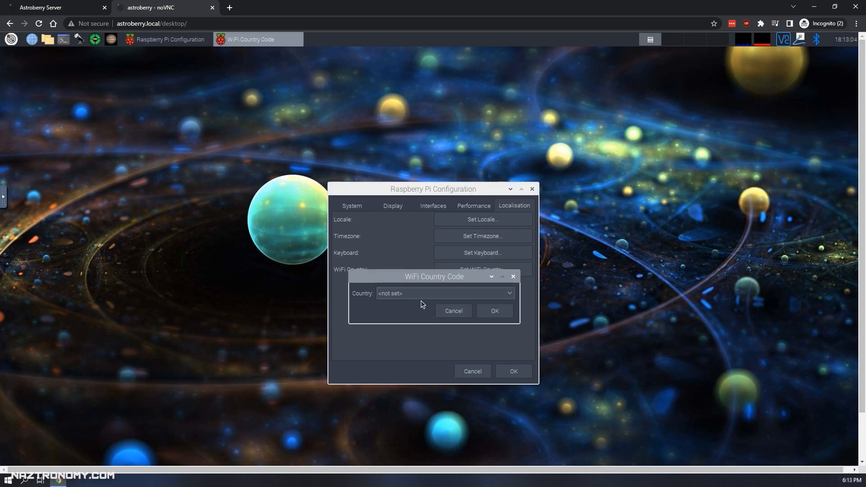
pyautogui.click(420, 295)
pyautogui.scroll(-2, 424, 340)
pyautogui.scroll(-20, 424, 339)
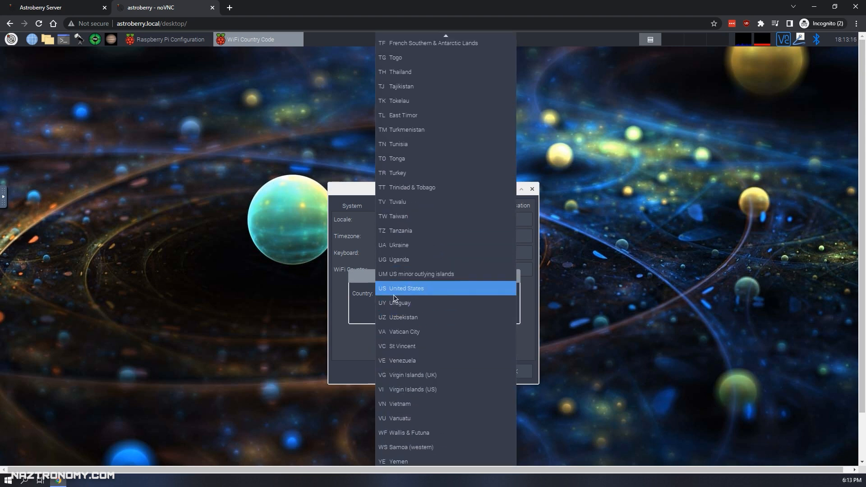
pyautogui.click(394, 291)
pyautogui.click(489, 314)
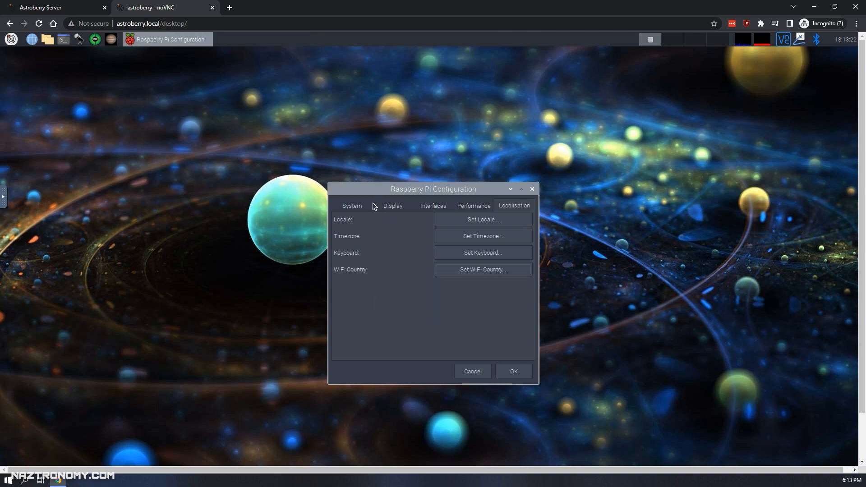
pyautogui.click(517, 375)
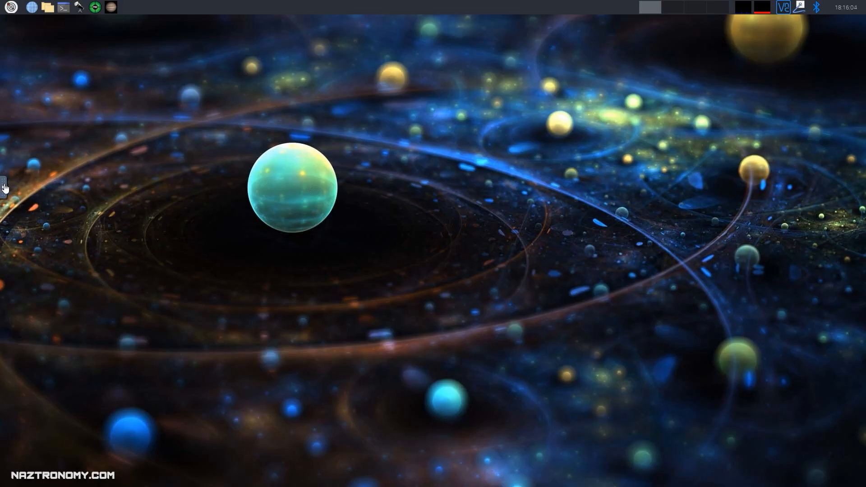
# Create a new equipment profile named '6SE DSLR' in the Device Manager.
pyautogui.click(3, 186)
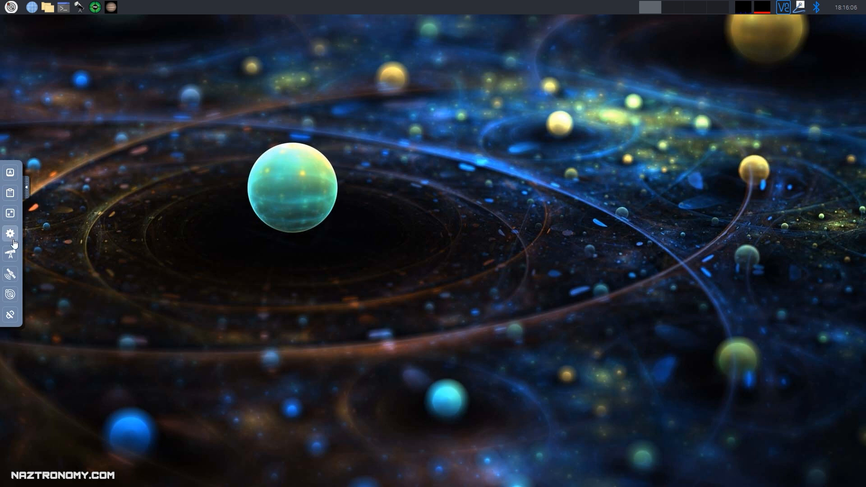
pyautogui.click(10, 255)
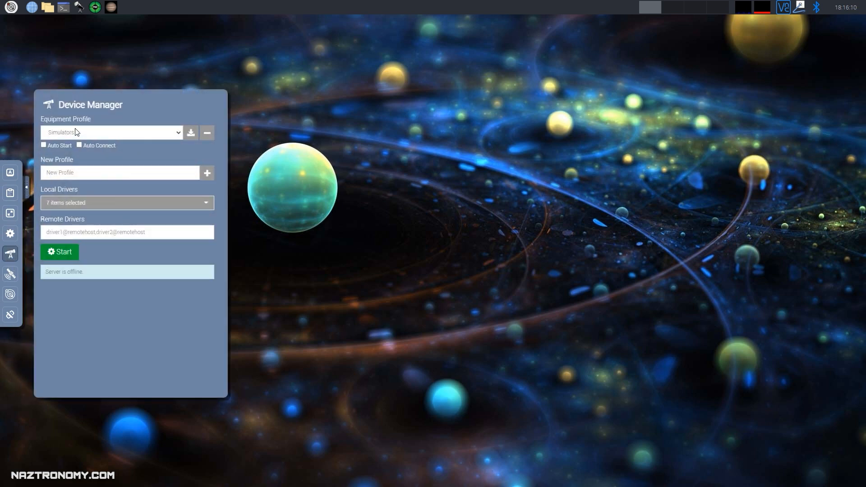
pyautogui.click(95, 172)
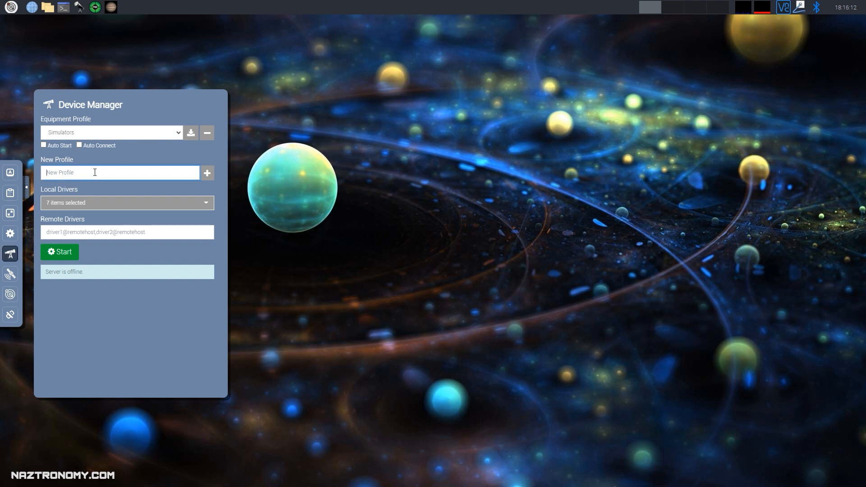
pyautogui.write('6SE DSLR')
pyautogui.click(208, 176)
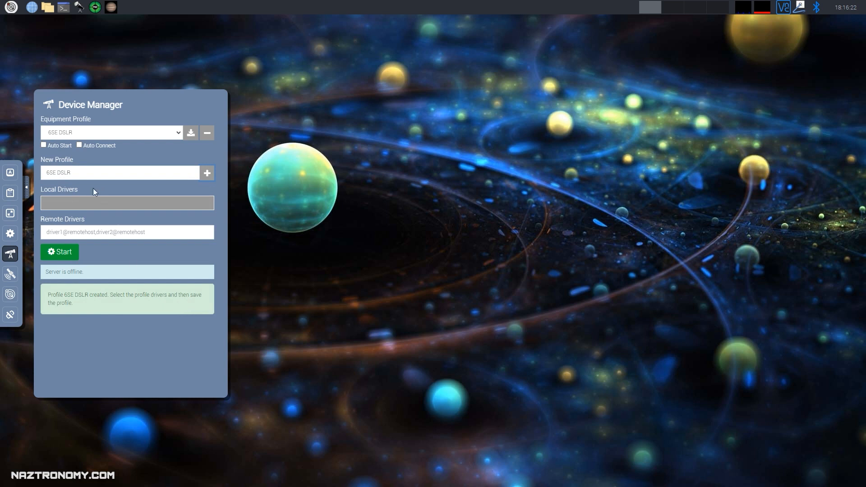
# Add the Canon DSLR and Celestron AVX mount drivers to the profile.
pyautogui.click(56, 202)
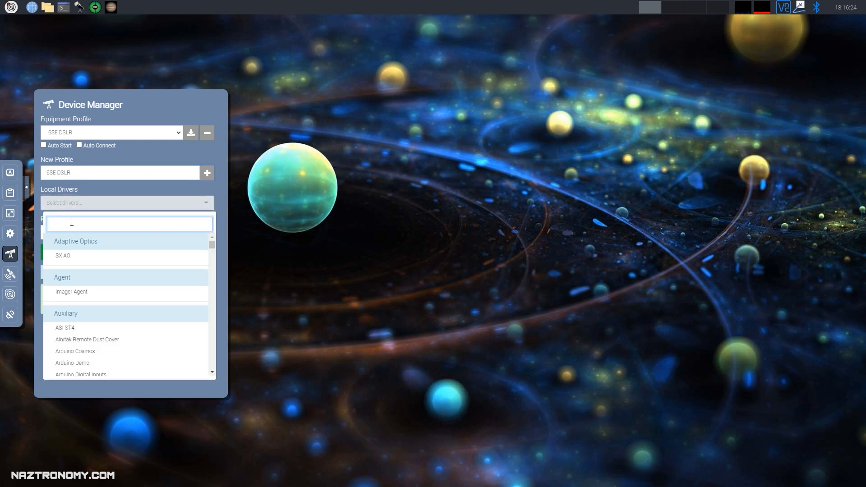
pyautogui.write('ds')
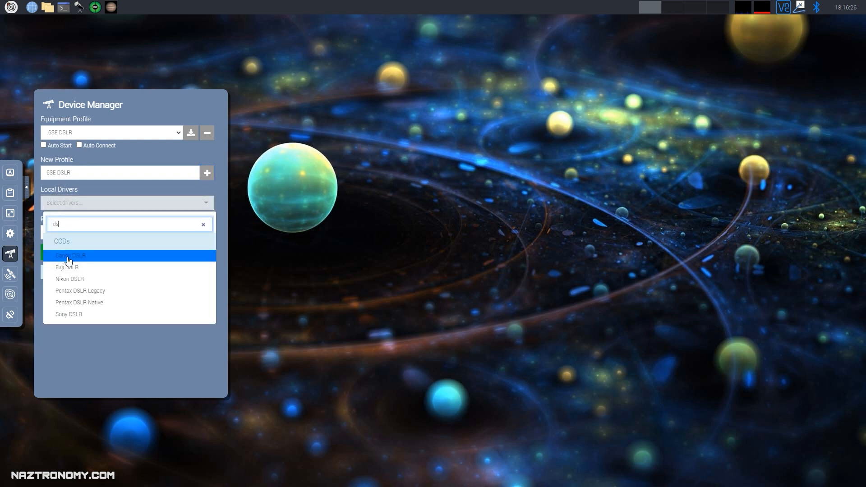
pyautogui.click(70, 256)
pyautogui.click(2, 218)
pyautogui.click(86, 208)
pyautogui.write('avx')
pyautogui.click(72, 256)
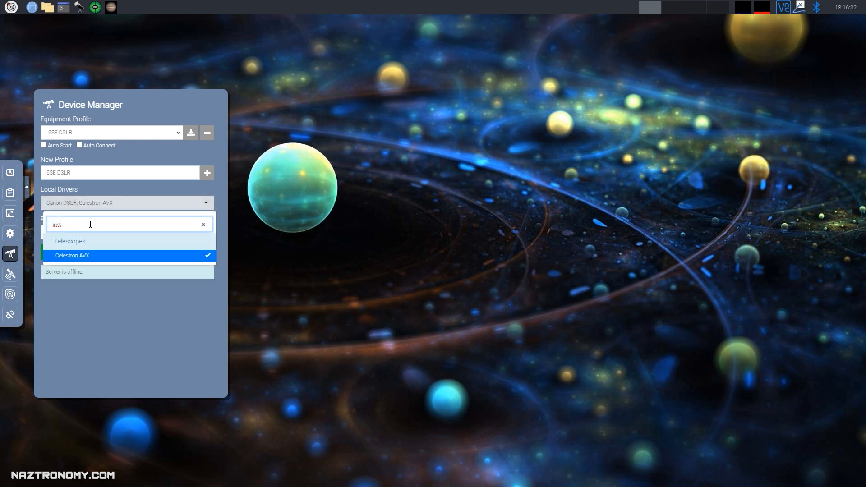
pyautogui.click(48, 223)
# Add the GPSD and SkySafari drivers to the profile.
pyautogui.click(90, 203)
pyautogui.write('gps')
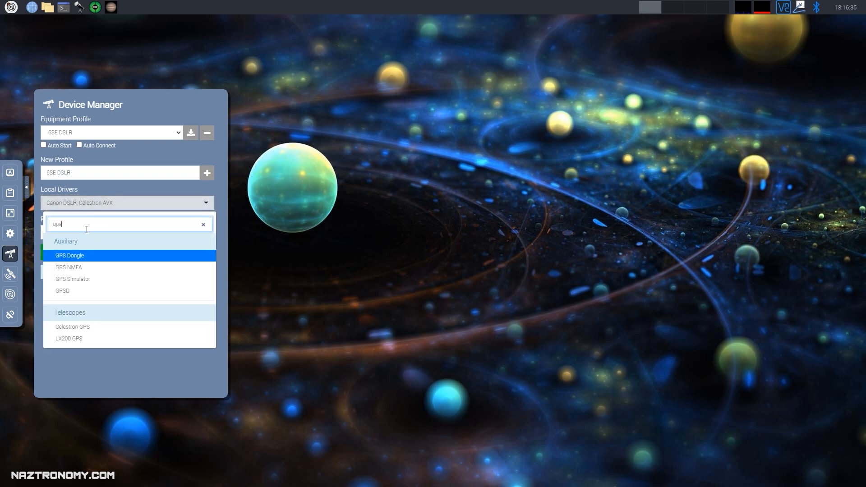
pyautogui.click(70, 292)
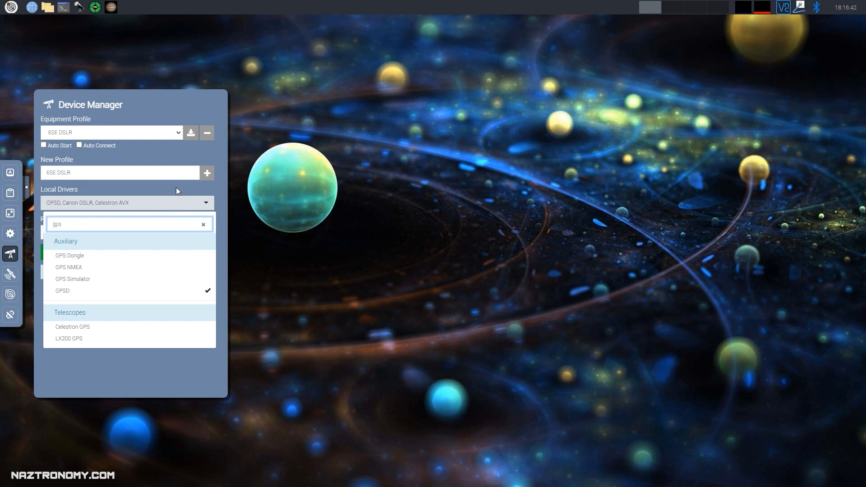
pyautogui.click(167, 200)
pyautogui.click(166, 200)
pyautogui.write('sky')
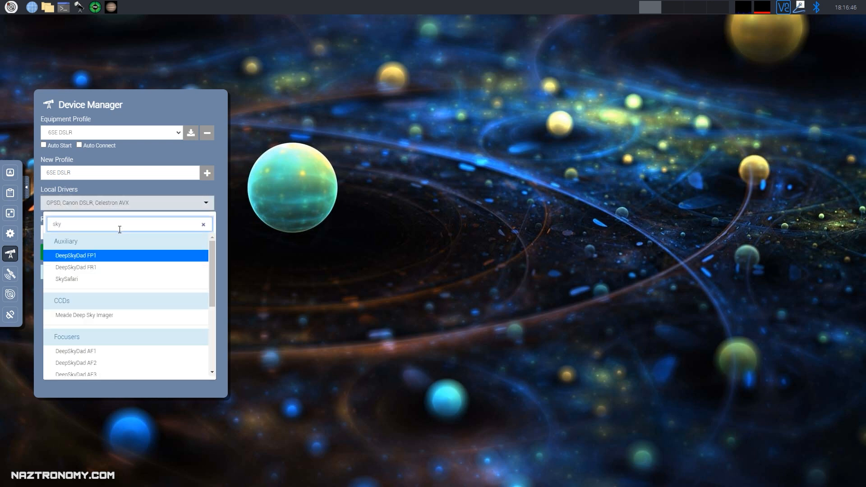
pyautogui.click(66, 280)
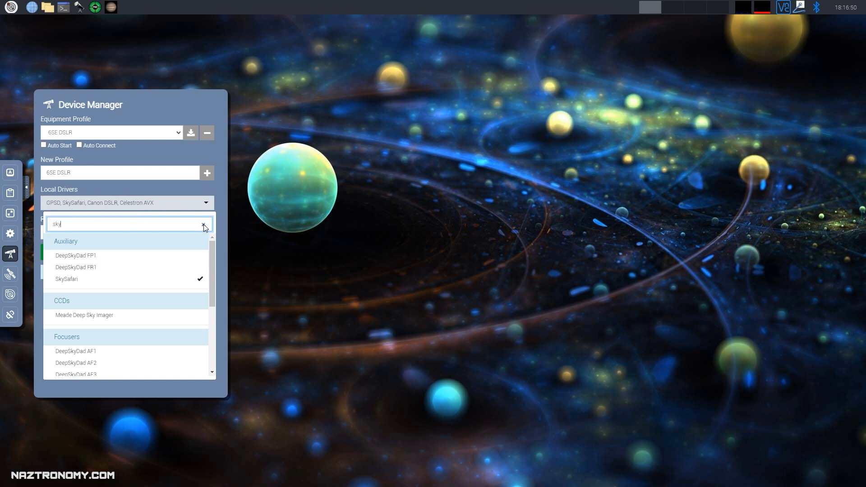
pyautogui.click(188, 189)
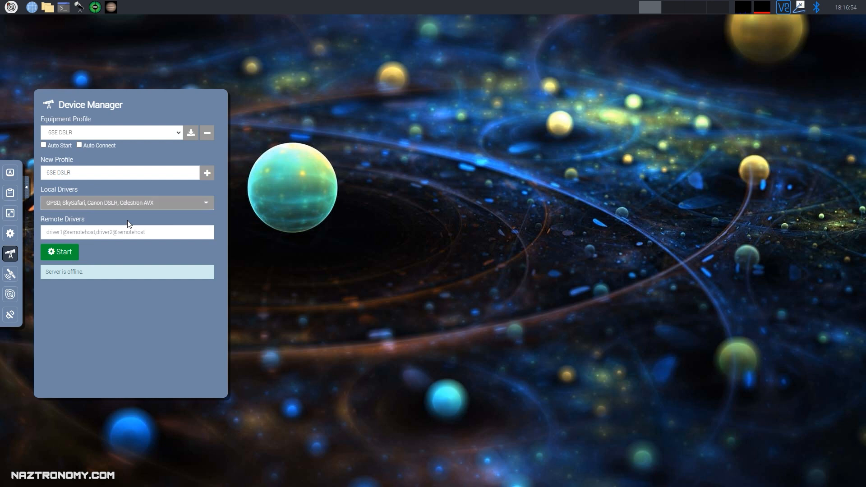
# Enable auto start and auto connect, start the INDI server, and hide the Device Manager.
pyautogui.click(79, 145)
pyautogui.click(56, 260)
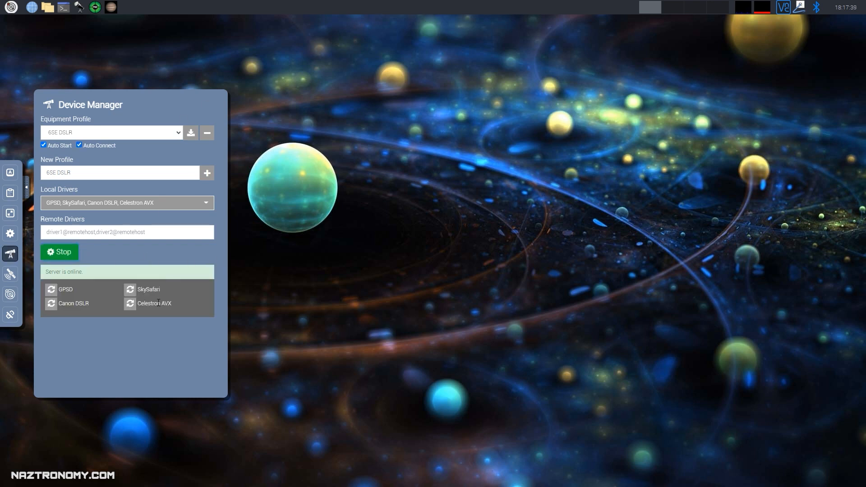
pyautogui.click(26, 189)
pyautogui.click(7, 184)
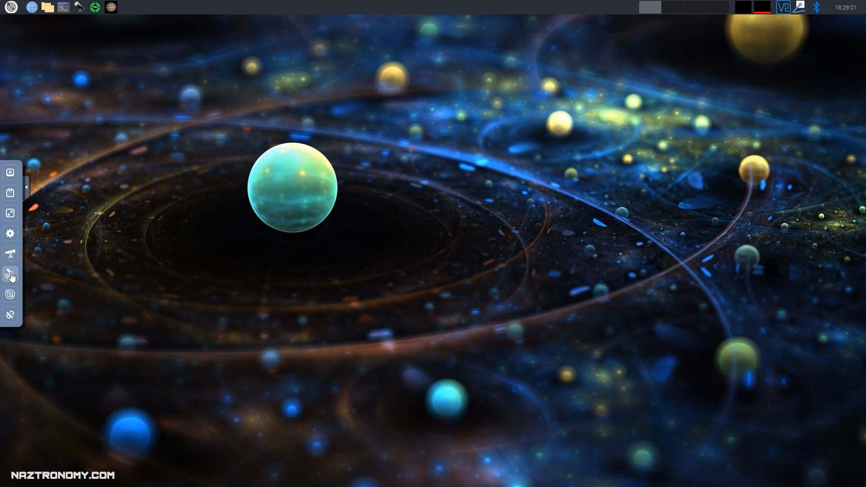
# Check the GPS fix on the map, centred on Poland near Warszawa.
pyautogui.click(11, 275)
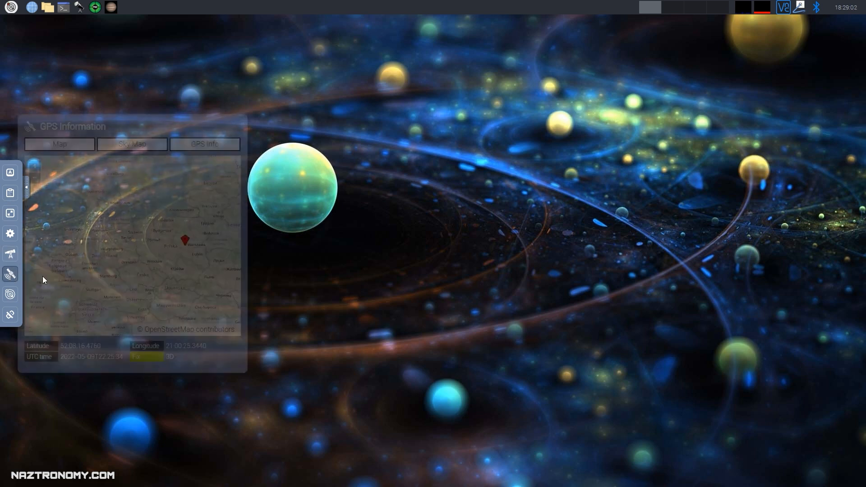
pyautogui.scroll(1, 203, 249)
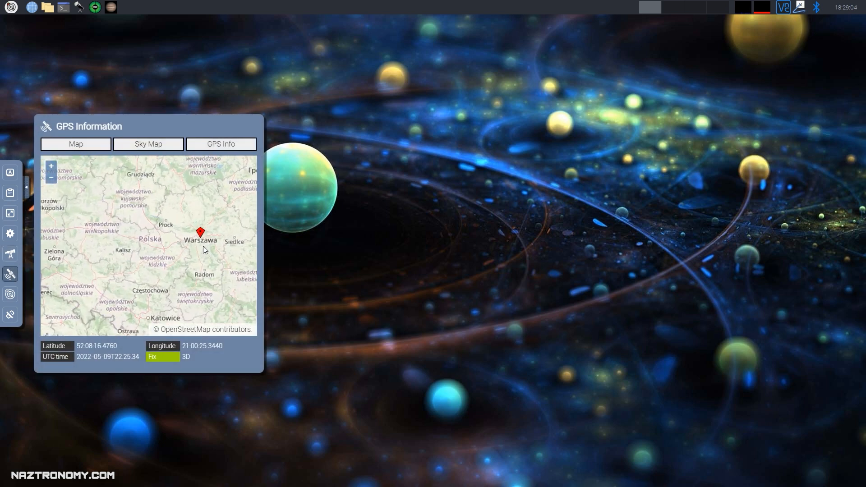
pyautogui.moveTo(203, 246); pyautogui.dragTo(176, 253)
pyautogui.scroll(-1, 179, 256)
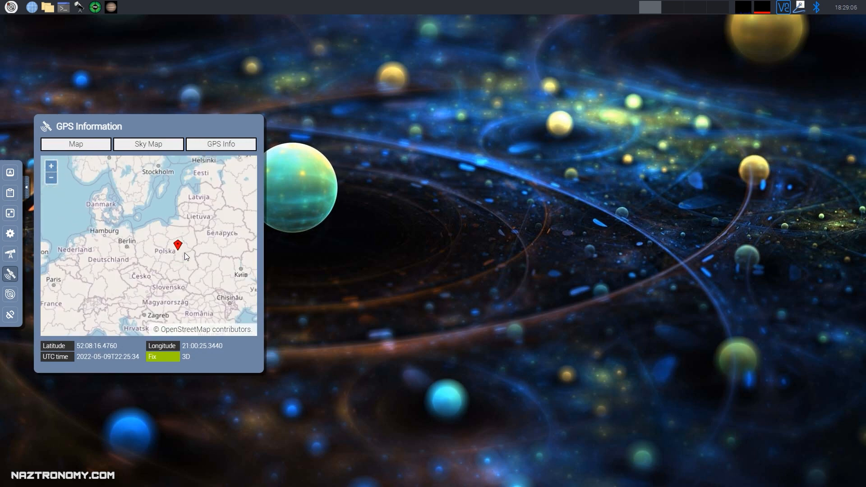
pyautogui.scroll(-1, 184, 254)
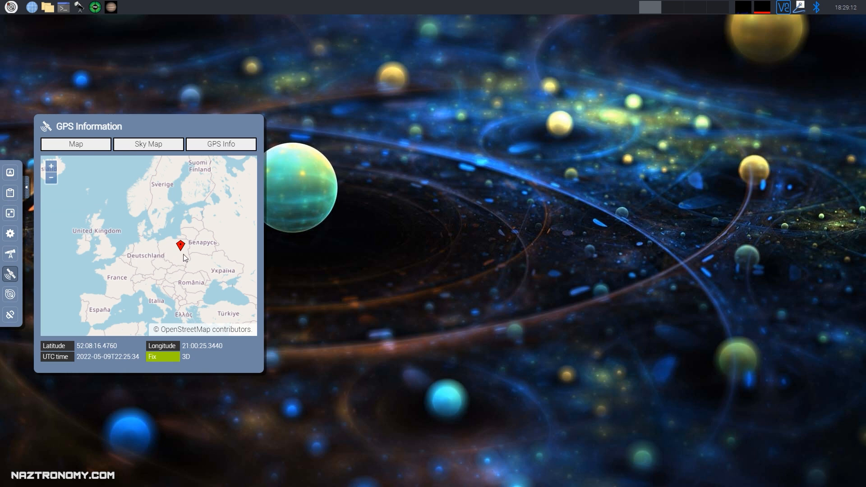
# Browse to the /etc folder in the file manager and open location.conf.
pyautogui.click(48, 7)
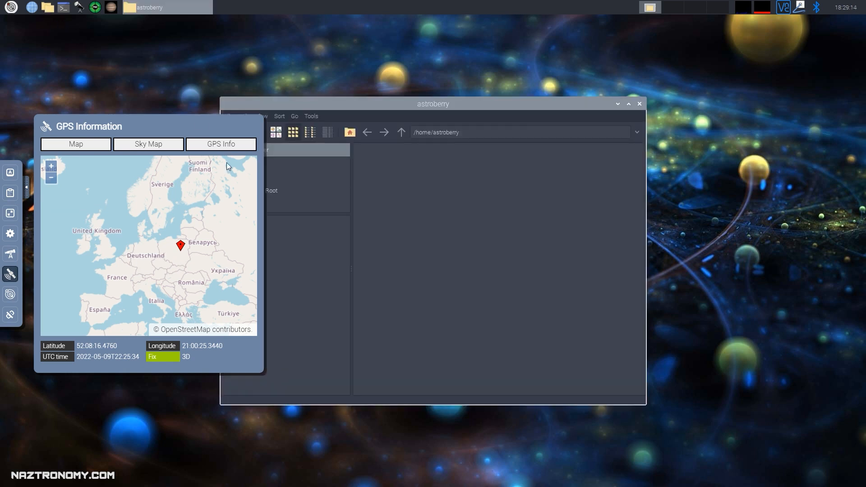
pyautogui.click(25, 189)
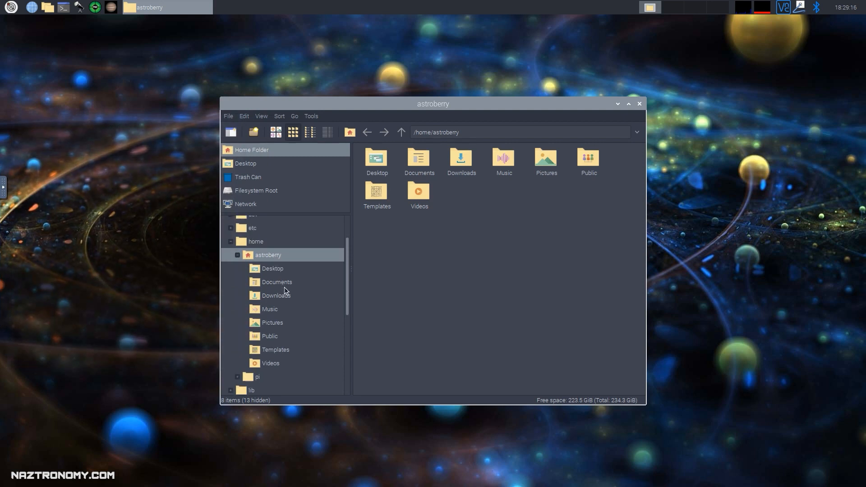
pyautogui.scroll(3, 279, 316)
pyautogui.click(253, 253)
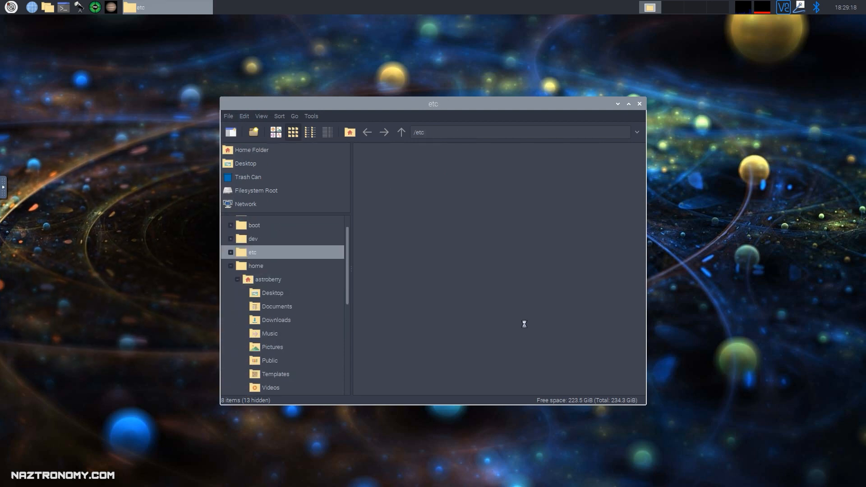
pyautogui.doubleClick(587, 366)
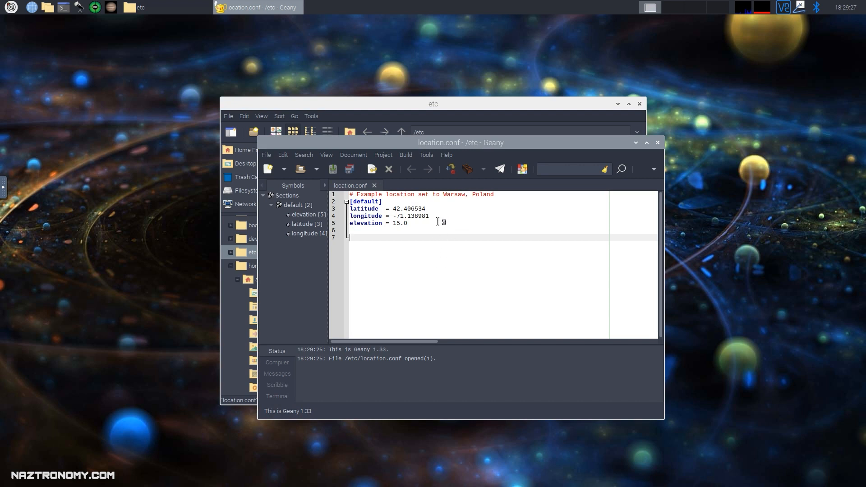
# Add text to the longitude line and attempt to save, dismissing the Permission denied error.
pyautogui.click(442, 219)
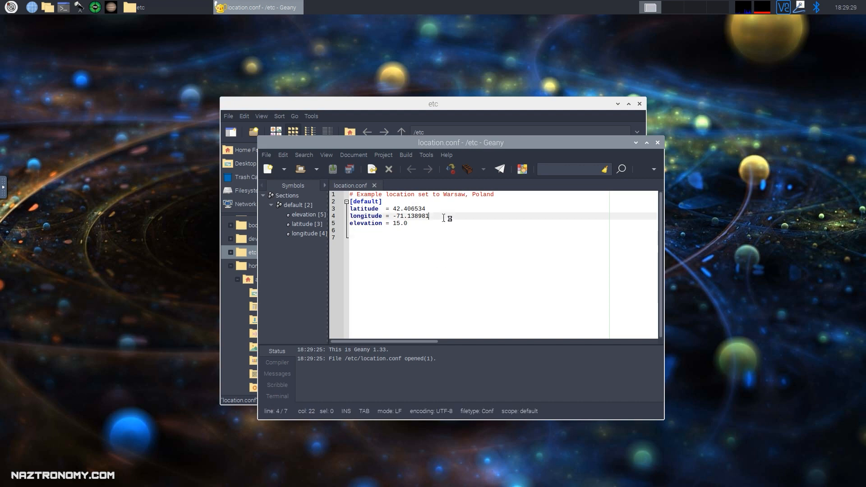
pyautogui.write('adsfadfadfadf')
pyautogui.click(332, 172)
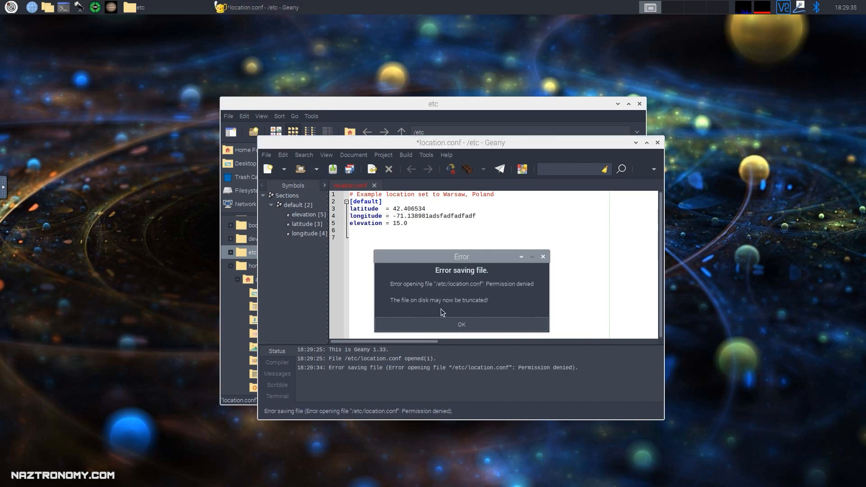
pyautogui.click(447, 325)
# Close Geany without saving and launch a terminal window.
pyautogui.click(657, 143)
pyautogui.click(480, 310)
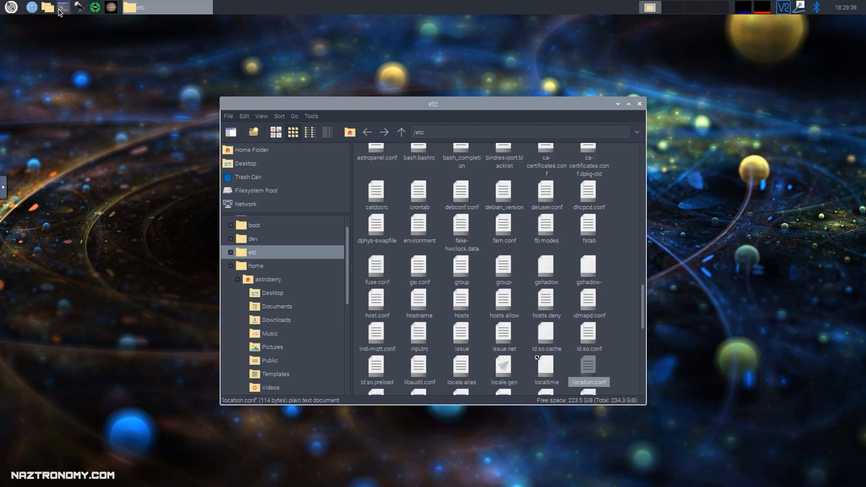
pyautogui.click(68, 10)
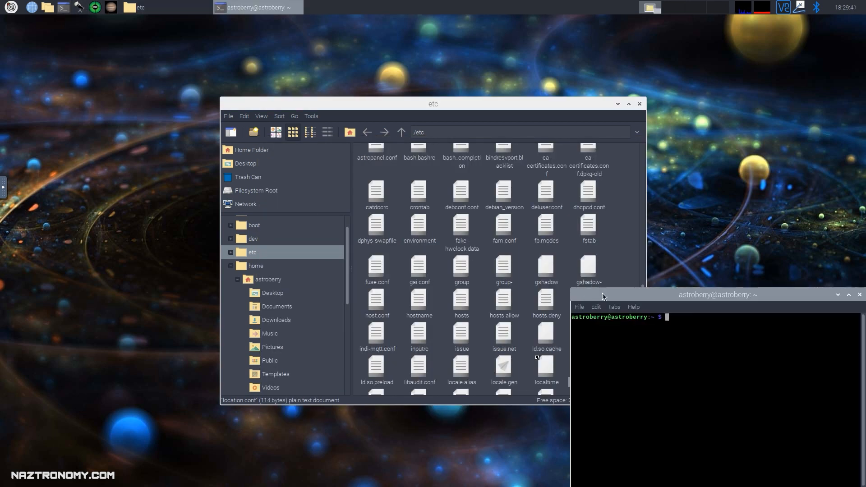
# Try editing elevation to 12.0 with plain nano; the save fails, so quit without saving.
pyautogui.moveTo(603, 295); pyautogui.dragTo(308, 98)
pyautogui.write('nano /etc')
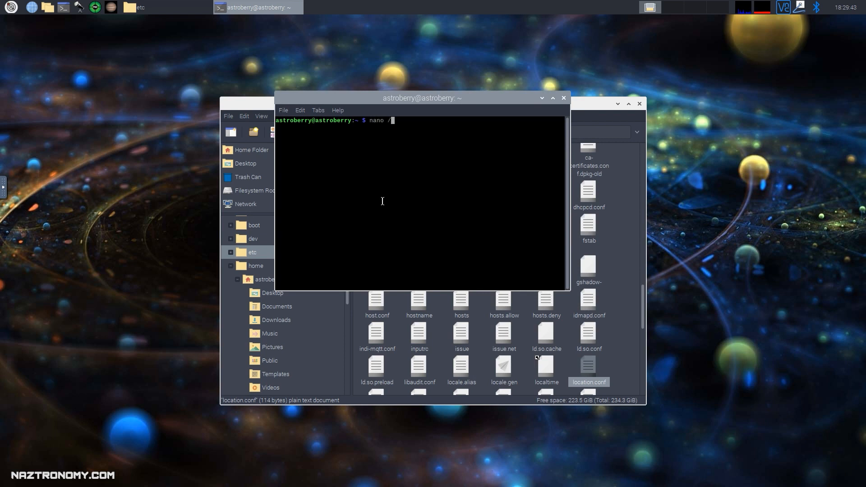
pyautogui.press('Tab')
pyautogui.press('Return')
pyautogui.press('Down')
pyautogui.press('Down')
pyautogui.press('Down')
pyautogui.press('Down')
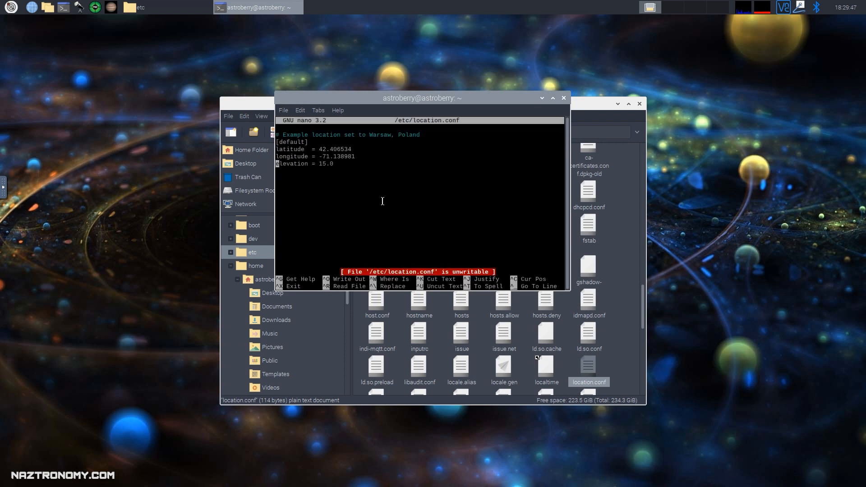
pyautogui.press('Left')
pyautogui.press('Left')
pyautogui.press('Left')
pyautogui.press('Left')
pyautogui.press('Delete')
pyautogui.write('2')
pyautogui.hotkey('ctrl', 'o')
pyautogui.press('Return')
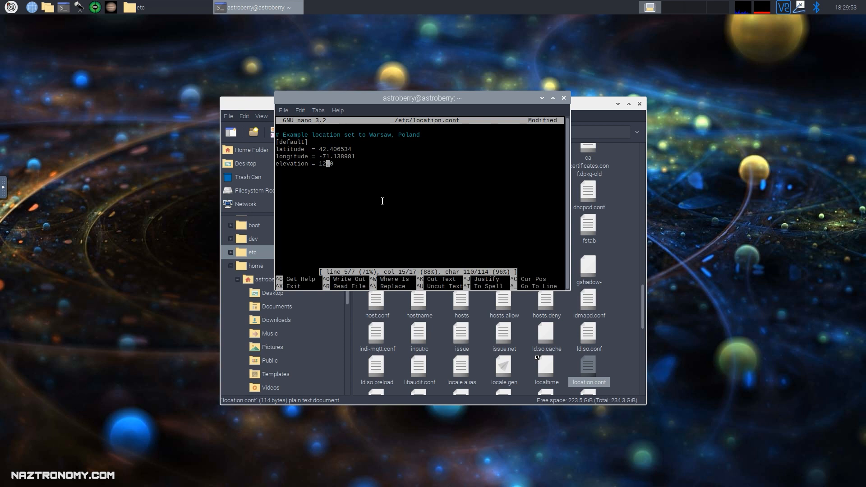
pyautogui.hotkey('ctrl', 'x')
pyautogui.press('n')
# Rerun as sudo nano, change elevation from 15.0 to 12.0, and save /etc/location.conf.
pyautogui.press('Up')
pyautogui.press('Home')
pyautogui.write('sudo')
pyautogui.press('Return')
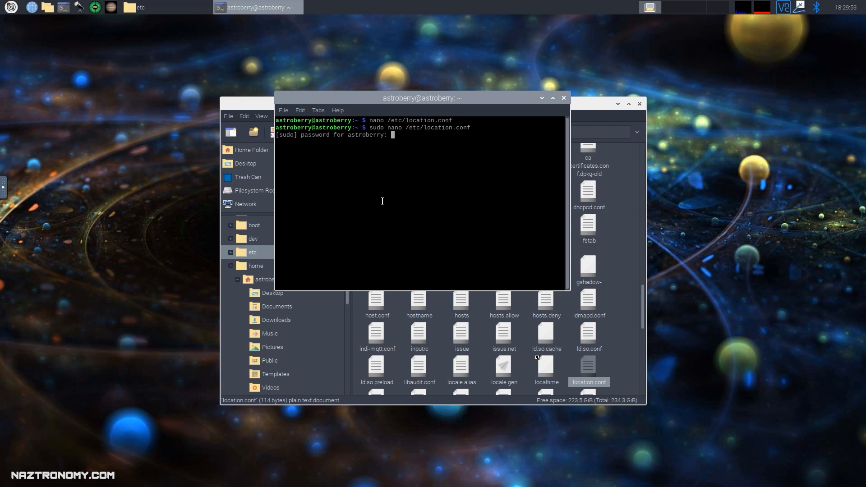
pyautogui.press('Return')
pyautogui.press('Down')
pyautogui.press('Down')
pyautogui.press('Down')
pyautogui.press('Down')
pyautogui.press('End')
pyautogui.press('Left')
pyautogui.press('Left')
pyautogui.press('Left')
pyautogui.press('Delete')
pyautogui.write('2')
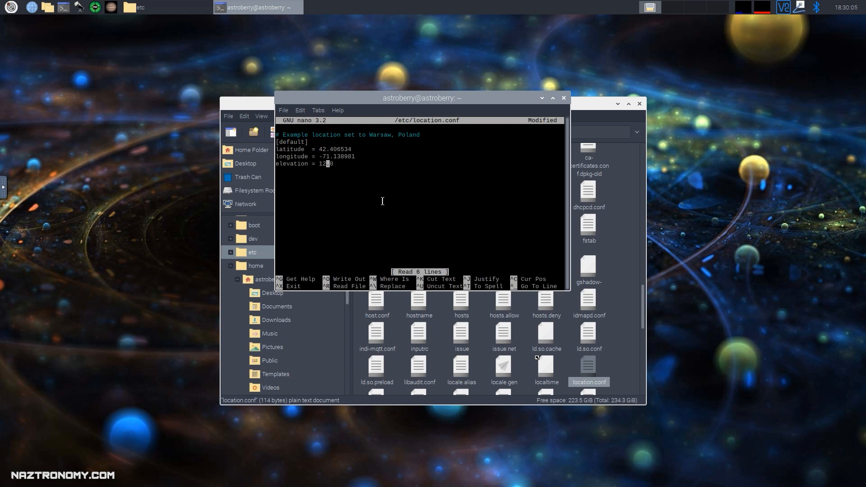
pyautogui.hotkey('ctrl', 'x')
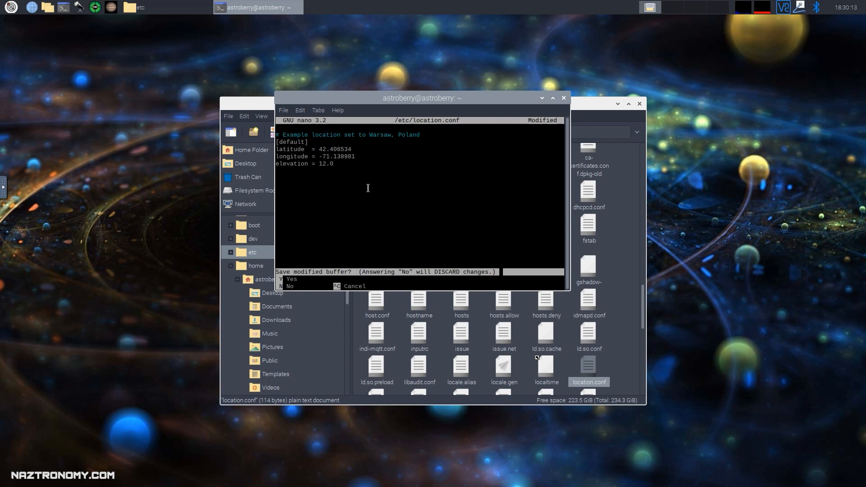
pyautogui.press('y')
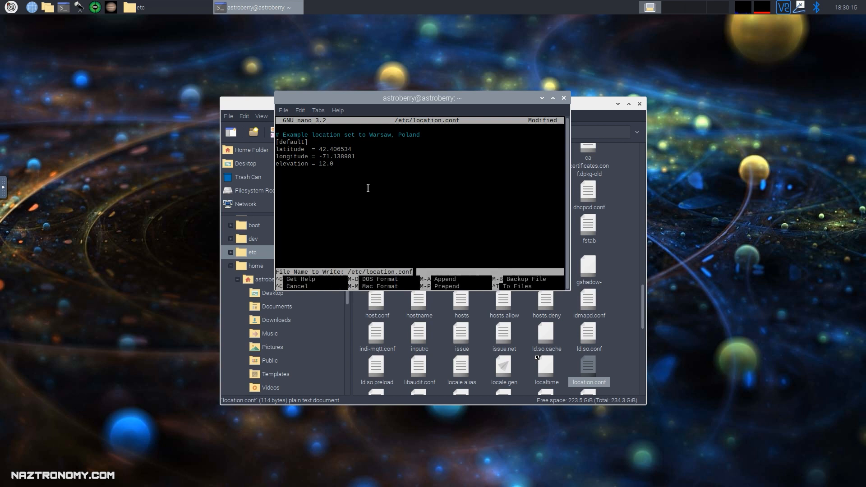
pyautogui.press('Return')
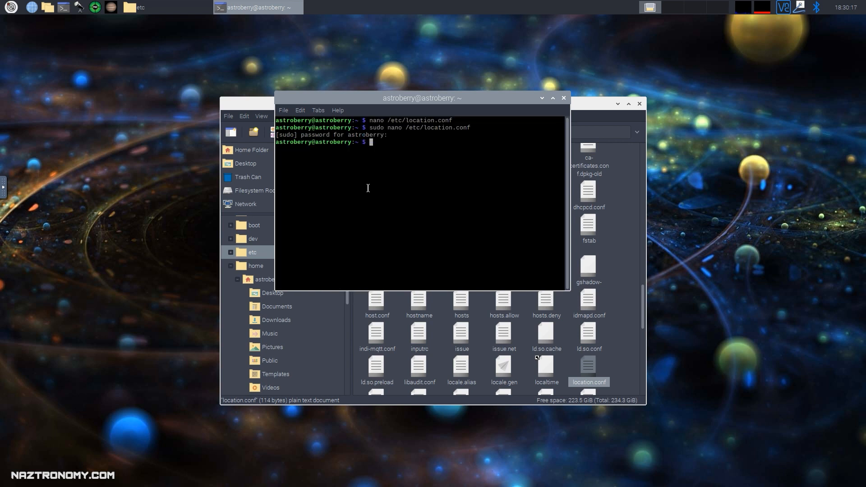
pyautogui.click(588, 365)
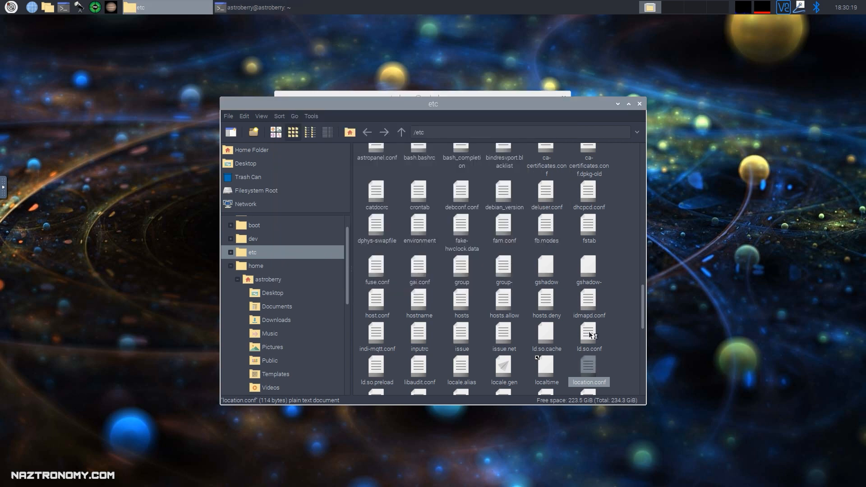
# Check that location.conf shows elevation 12.0, then close Geany.
pyautogui.click(431, 231)
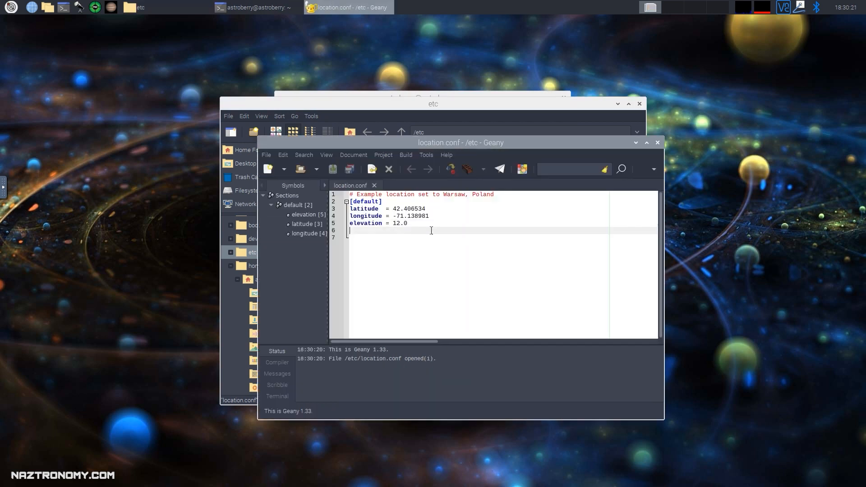
pyautogui.click(657, 142)
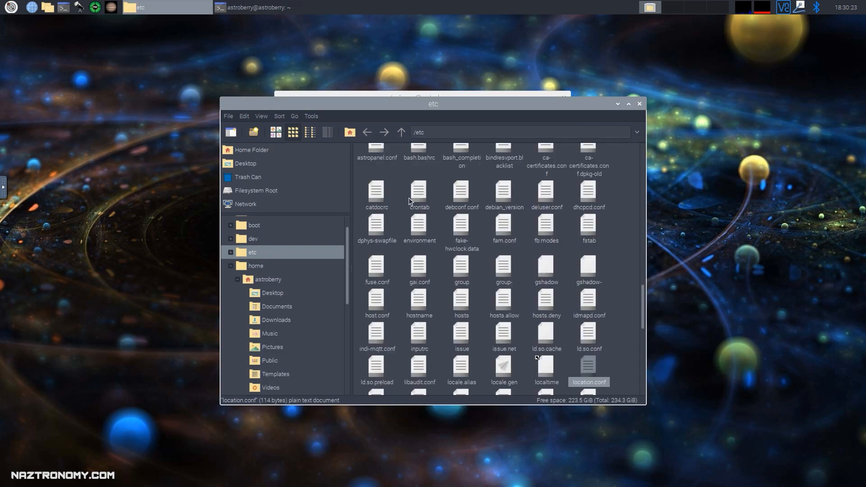
# Bring the terminal forward and position it beside the reopened GPS information panel.
pyautogui.moveTo(320, 123); pyautogui.dragTo(297, 144)
pyautogui.click(445, 124)
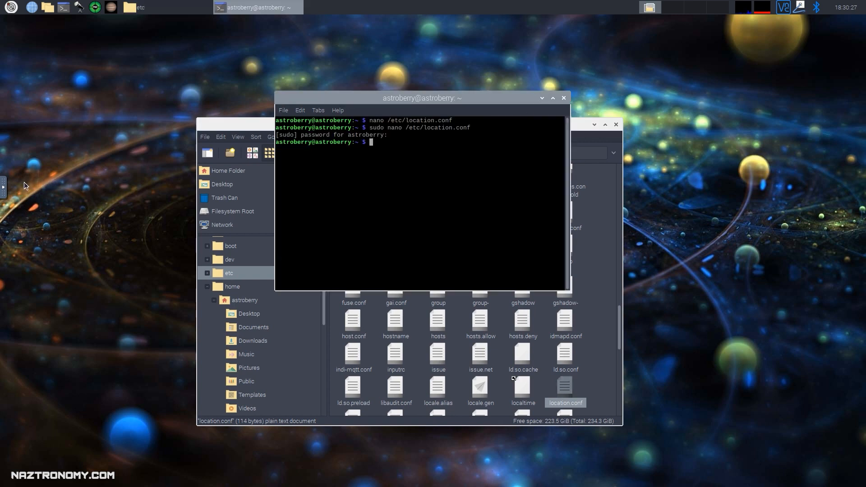
pyautogui.click(3, 189)
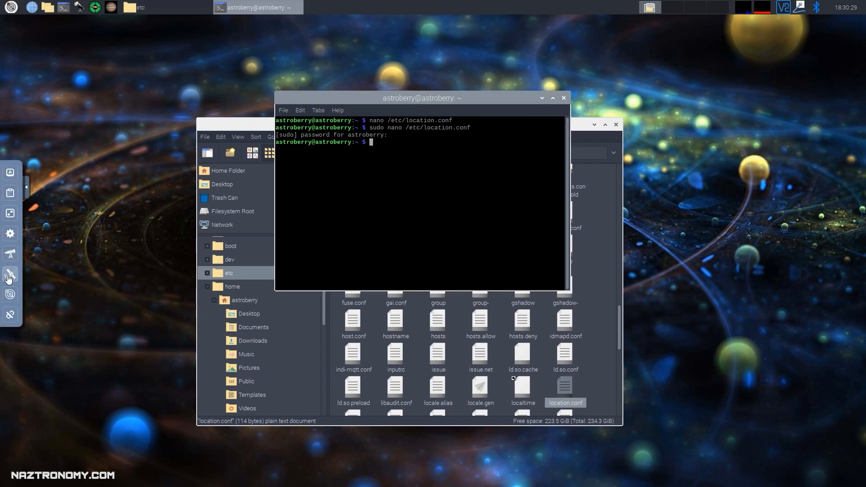
pyautogui.click(10, 274)
pyautogui.moveTo(366, 105); pyautogui.dragTo(432, 152)
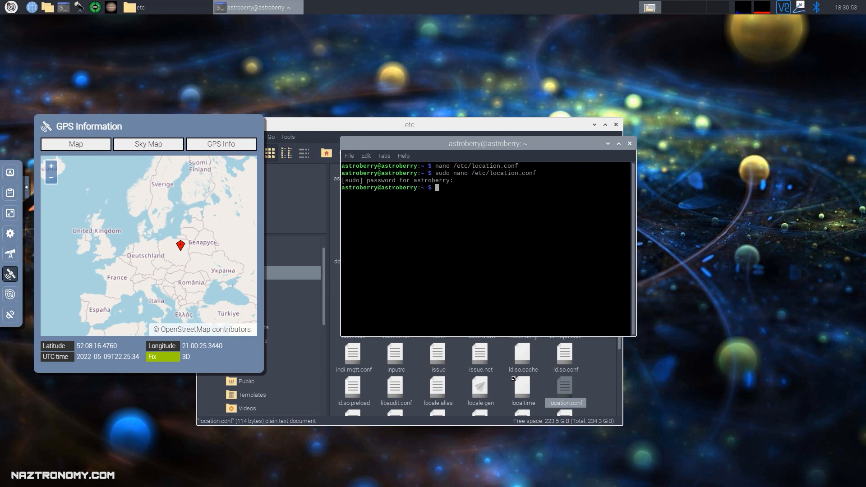
# Check the virtualgps service status, then enable it with sudo systemctl enable virtualgps.
pyautogui.rightClick(472, 220)
pyautogui.click(458, 233)
pyautogui.write('sudo systemctl status virtualgps')
pyautogui.press('Return')
pyautogui.press('q')
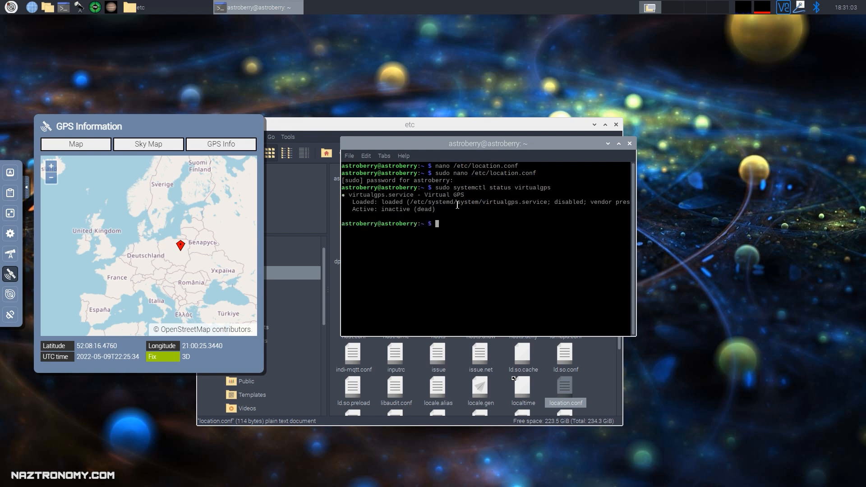
pyautogui.press('Up')
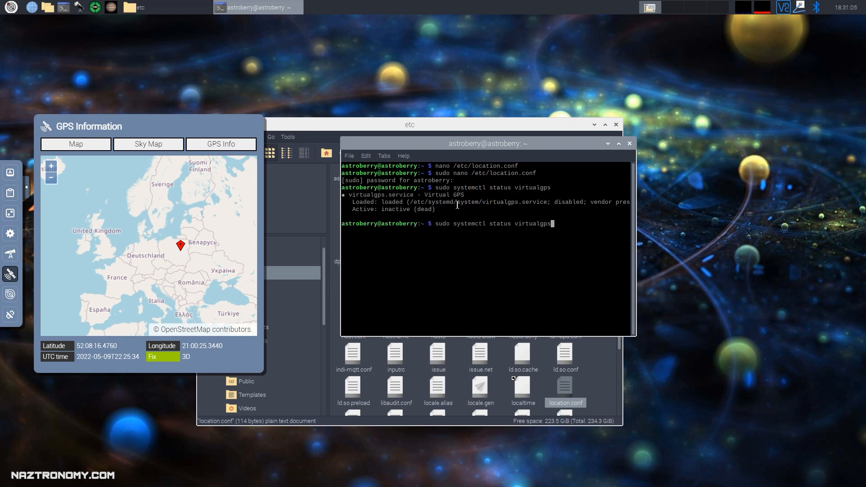
pyautogui.press('BackSpace')
pyautogui.press('BackSpace')
pyautogui.press('BackSpace')
pyautogui.press('BackSpace')
pyautogui.press('BackSpace')
pyautogui.press('BackSpace')
pyautogui.press('BackSpace')
pyautogui.press('BackSpace')
pyautogui.press('BackSpace')
pyautogui.press('BackSpace')
pyautogui.press('BackSpace')
pyautogui.press('BackSpace')
pyautogui.press('BackSpace')
pyautogui.press('BackSpace')
pyautogui.press('BackSpace')
pyautogui.press('BackSpace')
pyautogui.press('BackSpace')
pyautogui.write('enable virtualgps')
pyautogui.press('Return')
# Start the virtualgps service and confirm its status shows active.
pyautogui.press('Up')
pyautogui.press('Left')
pyautogui.press('Left')
pyautogui.press('Left')
pyautogui.press('Left')
pyautogui.press('Left')
pyautogui.press('Left')
pyautogui.press('Left')
pyautogui.press('Left')
pyautogui.press('Left')
pyautogui.press('Left')
pyautogui.press('BackSpace')
pyautogui.press('BackSpace')
pyautogui.press('BackSpace')
pyautogui.press('BackSpace')
pyautogui.press('BackSpace')
pyautogui.press('BackSpace')
pyautogui.press('BackSpace')
pyautogui.write('start')
pyautogui.press('Return')
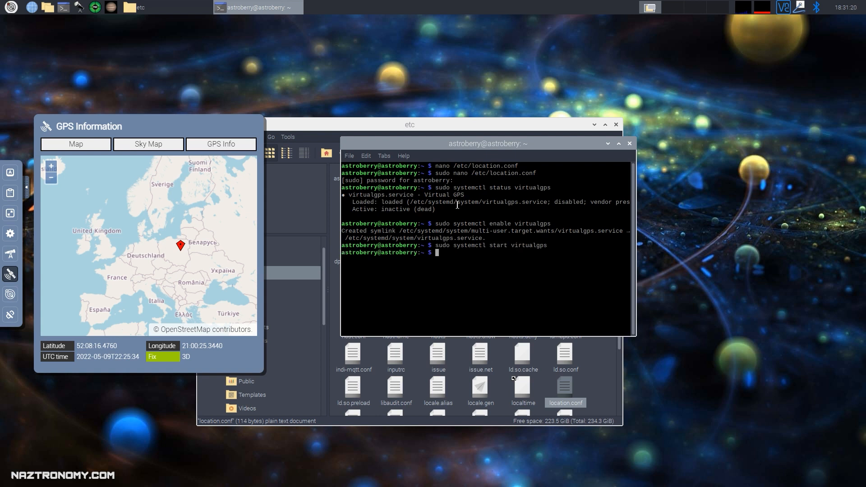
pyautogui.press('Up')
pyautogui.press('Up')
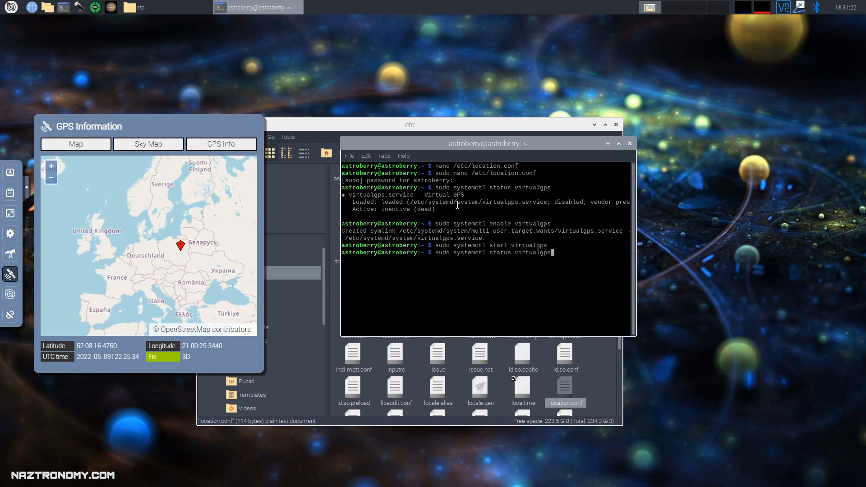
pyautogui.press('Return')
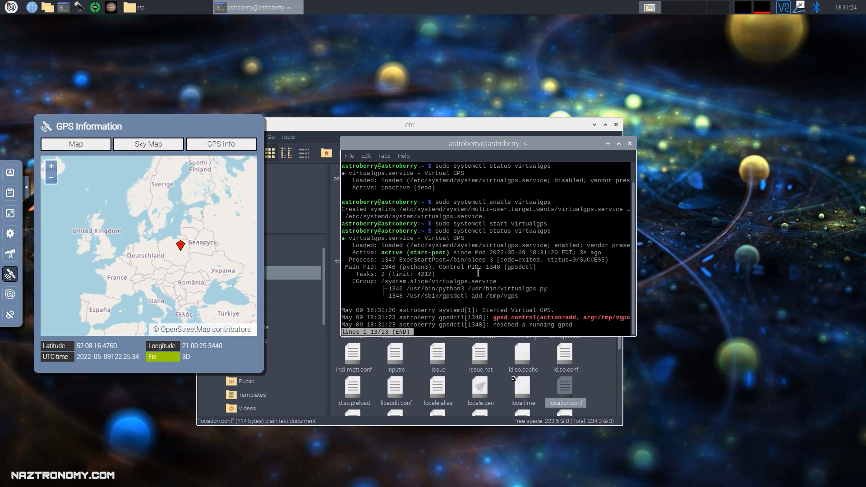
# Run sudo service gpsd status to confirm gpsd is running, then exit the terminal.
pyautogui.write('qsudo status gpsd statu')
pyautogui.press('BackSpace')
pyautogui.press('BackSpace')
pyautogui.press('BackSpace')
pyautogui.press('BackSpace')
pyautogui.press('BackSpace')
pyautogui.press('BackSpace')
pyautogui.press('BackSpace')
pyautogui.press('BackSpace')
pyautogui.press('BackSpace')
pyautogui.press('BackSpace')
pyautogui.press('BackSpace')
pyautogui.press('BackSpace')
pyautogui.press('BackSpace')
pyautogui.press('BackSpace')
pyautogui.press('BackSpace')
pyautogui.press('BackSpace')
pyautogui.write('ervice gpsd sta')
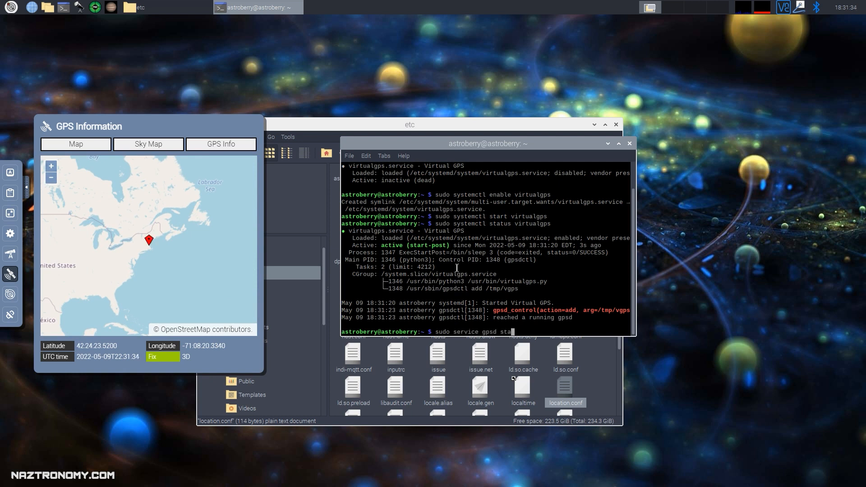
pyautogui.write('tus')
pyautogui.press('Return')
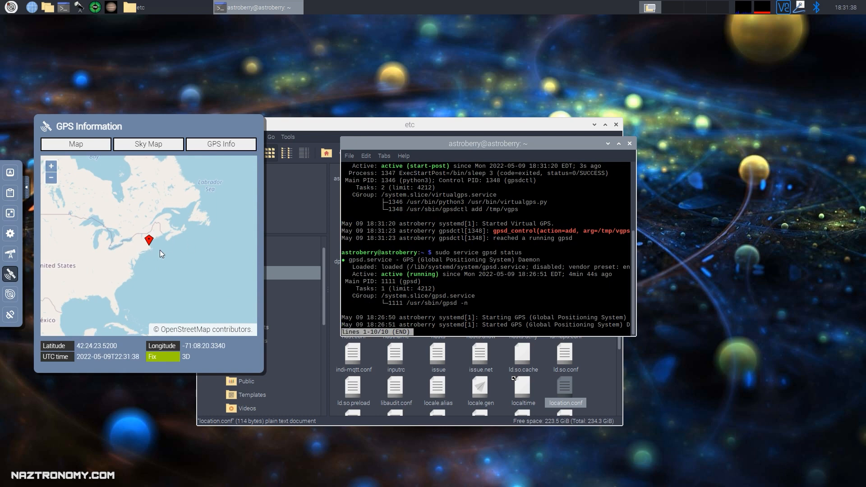
pyautogui.scroll(6, 147, 248)
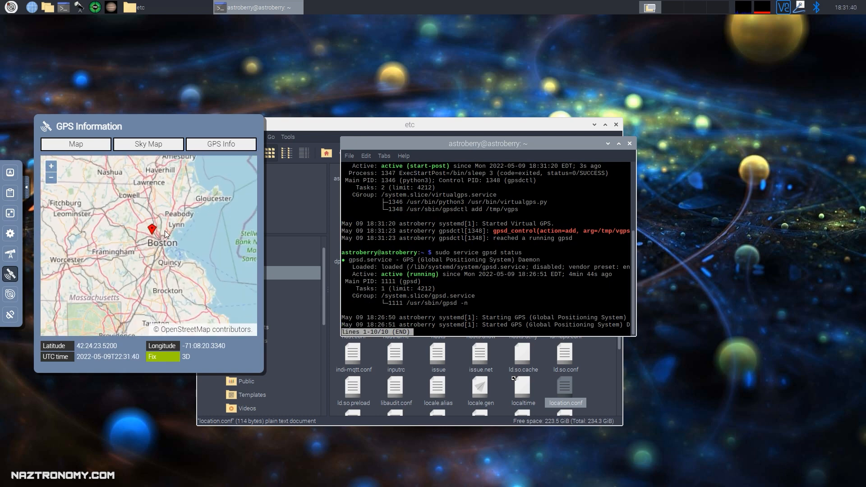
pyautogui.scroll(3, 125, 246)
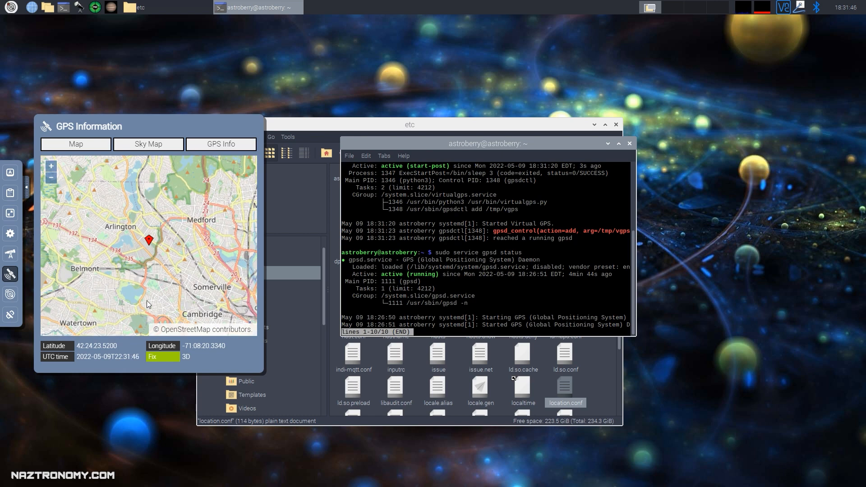
pyautogui.scroll(-1, 180, 252)
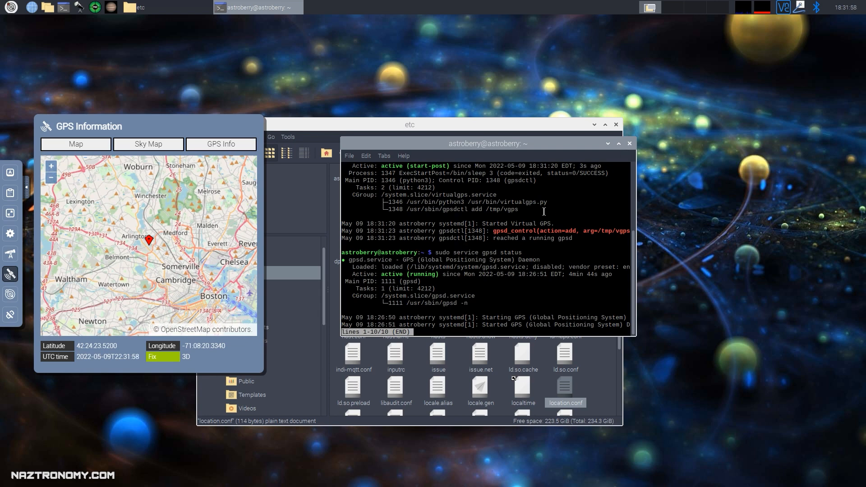
pyautogui.write('qexit')
pyautogui.press('Return')
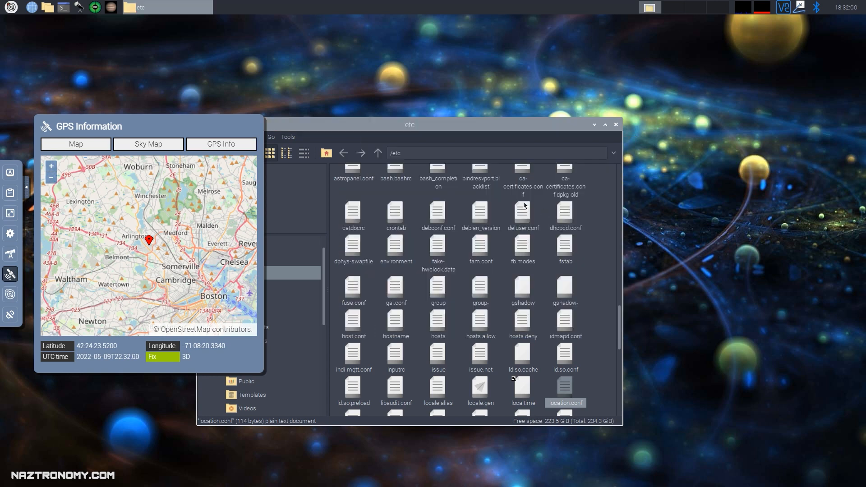
# Close the etc file manager window and toggle the Device Manager to confirm the server is online.
pyautogui.click(617, 126)
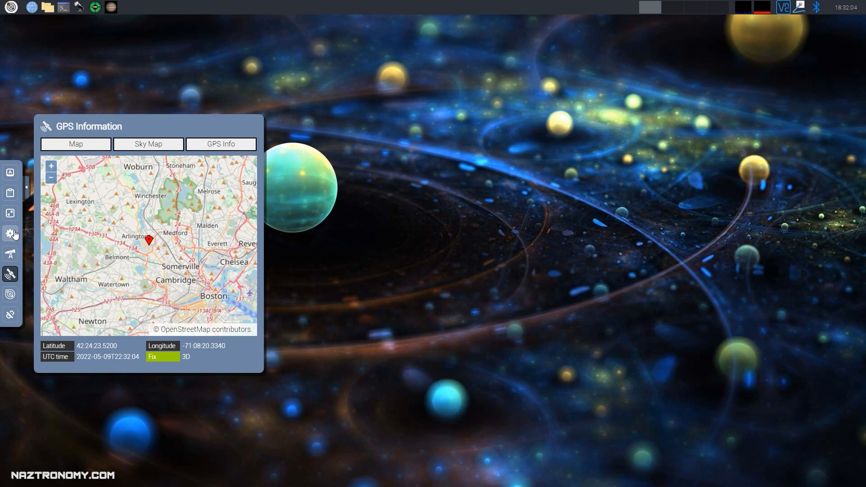
pyautogui.click(11, 252)
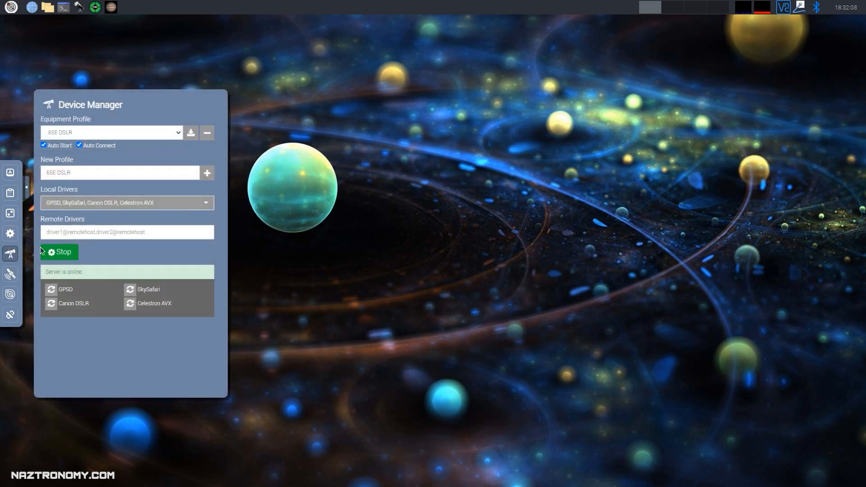
pyautogui.click(12, 260)
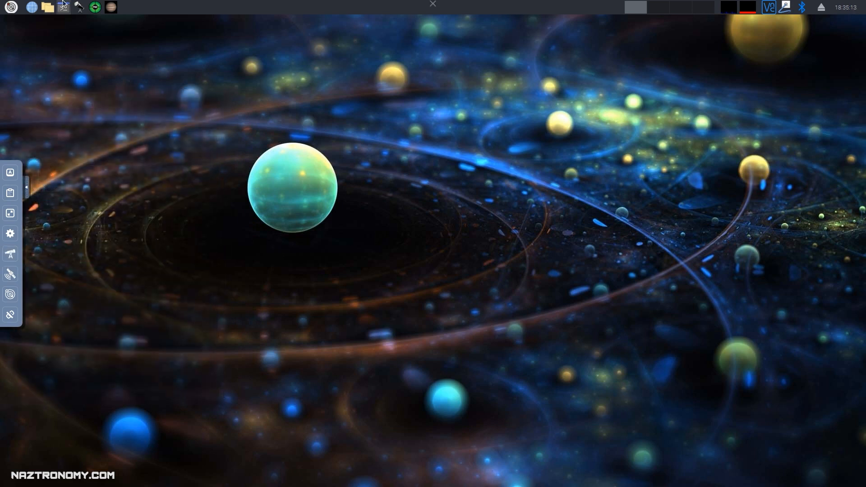
# Run 'sudo apt update && sudo apt upgrade -y' in a new LXTerminal and minimize it while it runs.
pyautogui.click(66, 6)
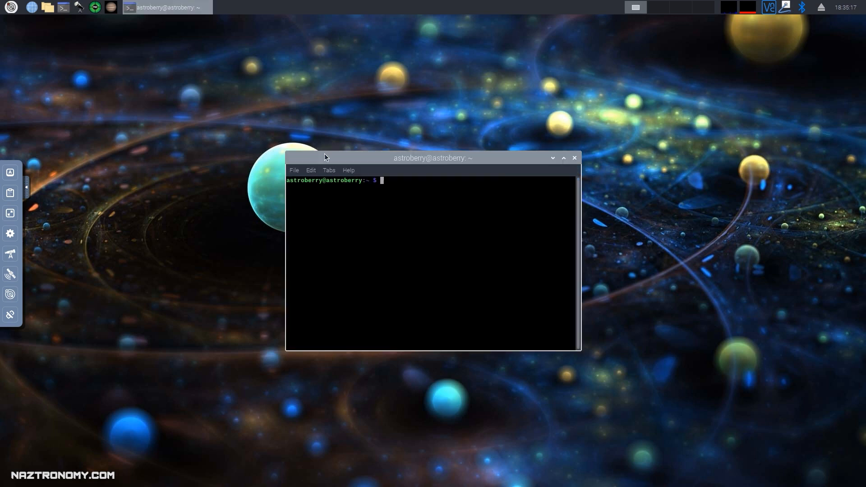
pyautogui.write('sudo apt update && sudo apt upgrade -y')
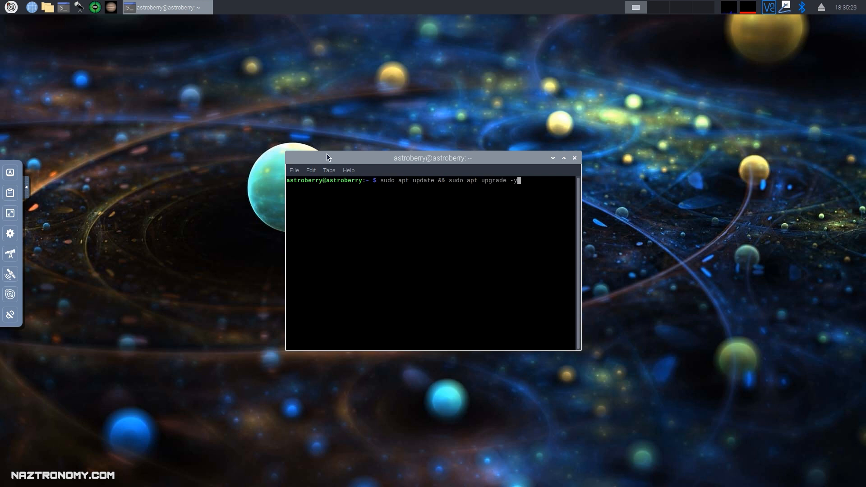
pyautogui.press('Return')
pyautogui.press('Return')
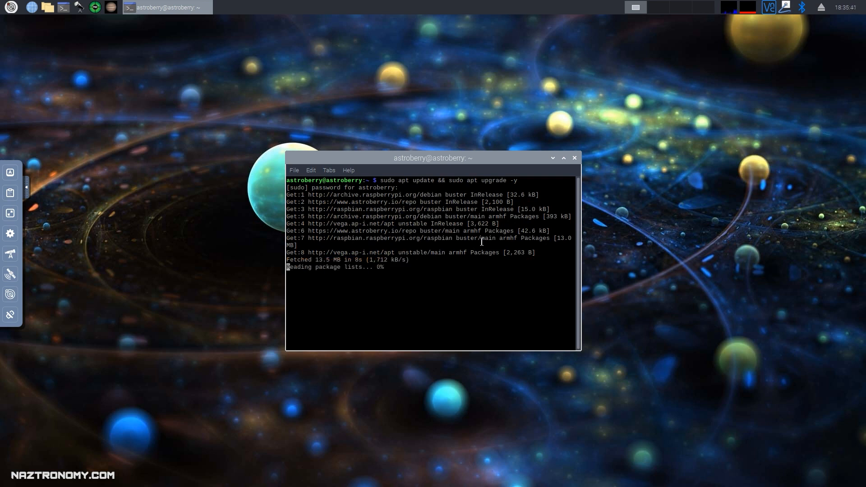
pyautogui.click(554, 158)
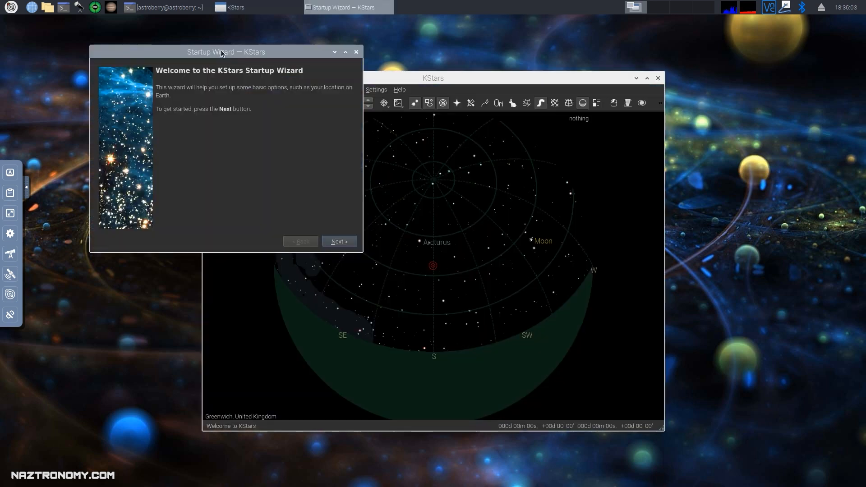
# Search 'Arlington' and pick Arlington, Massachusetts, USA as the home location, then continue.
pyautogui.click(333, 240)
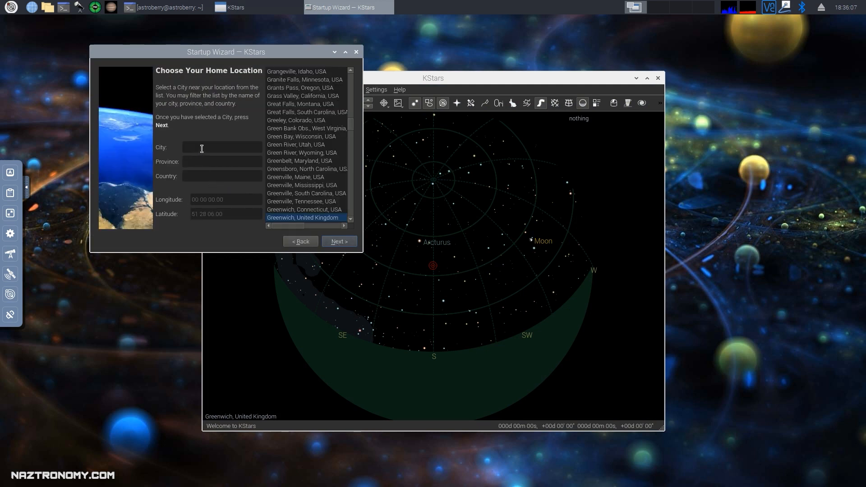
pyautogui.write('A')
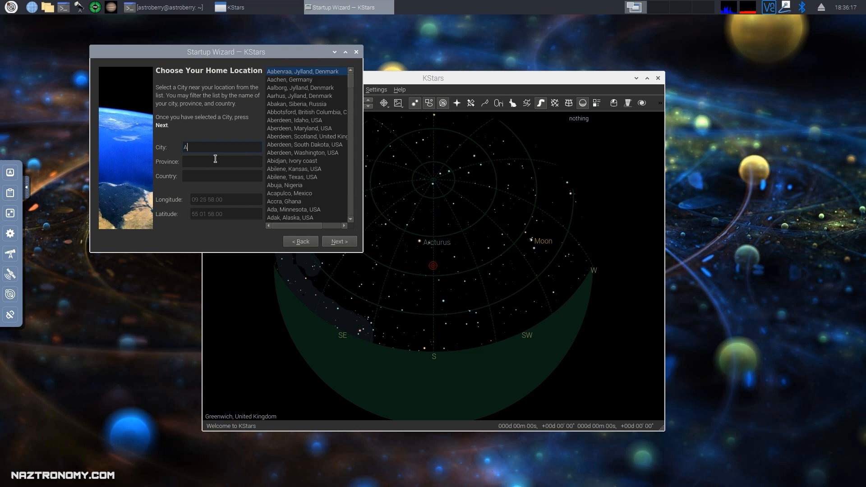
pyautogui.write('rlington')
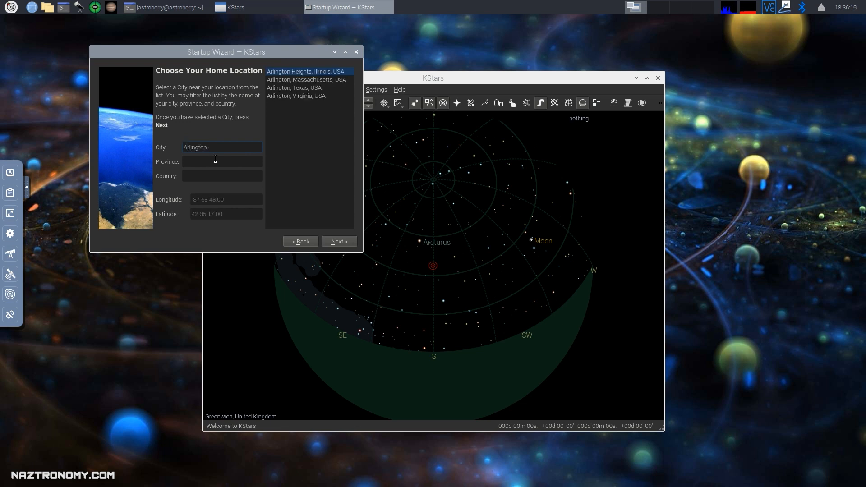
pyautogui.click(298, 81)
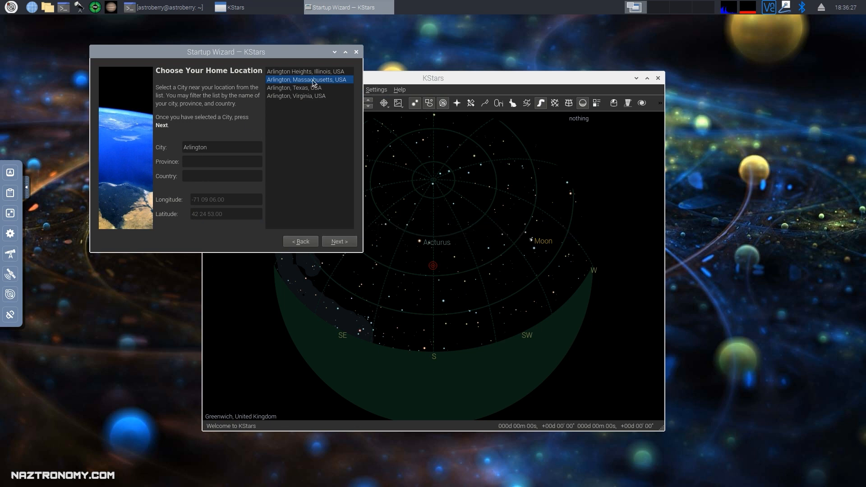
pyautogui.click(335, 242)
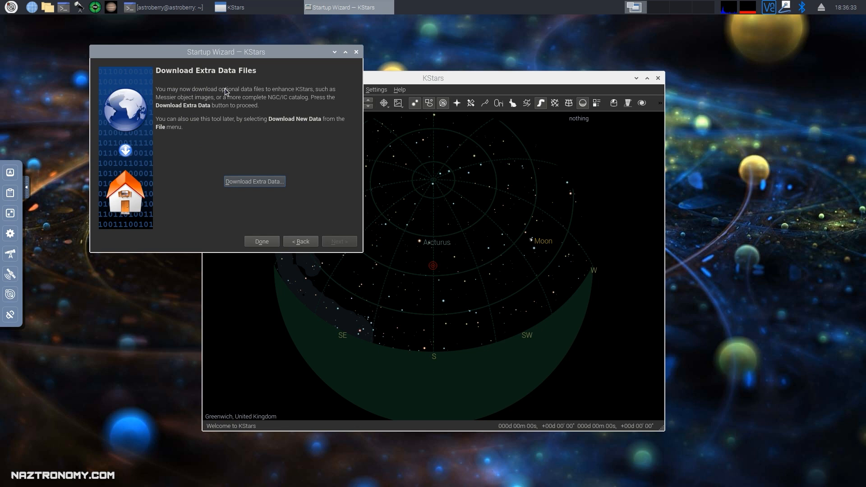
# Browse the Add-On Installer catalogue list without installing anything, then finish the wizard with Done.
pyautogui.click(252, 181)
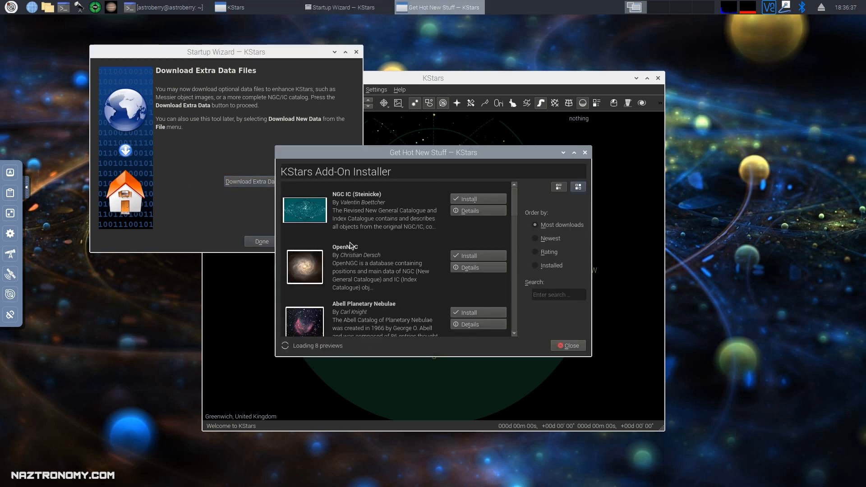
pyautogui.scroll(-1, 517, 218)
pyautogui.moveTo(518, 218); pyautogui.dragTo(528, 343)
pyautogui.moveTo(528, 300); pyautogui.dragTo(526, 199)
pyautogui.click(584, 153)
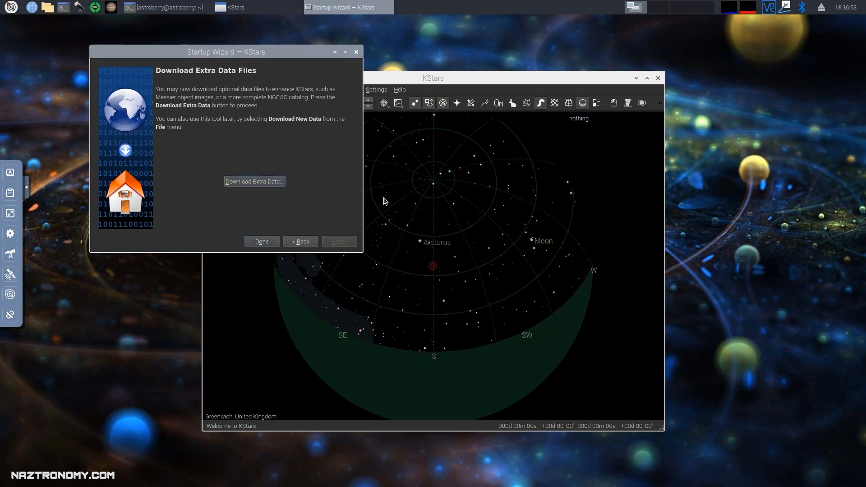
pyautogui.click(254, 240)
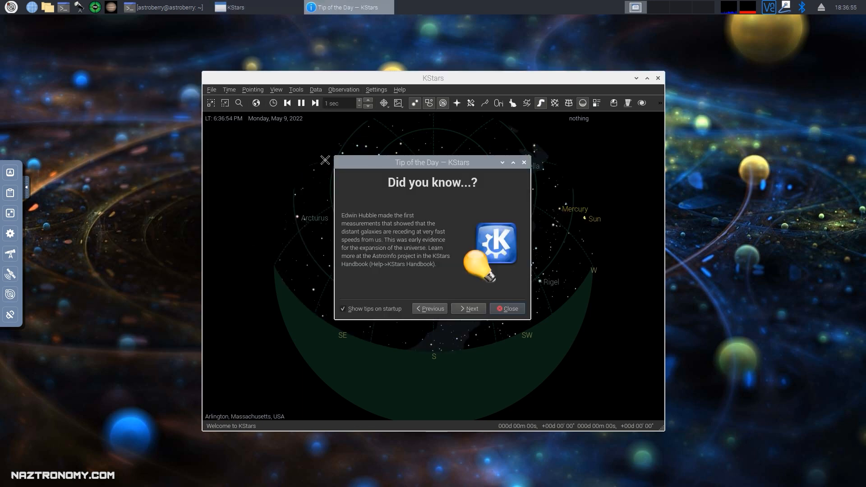
# Dismiss Tip of the Day, maximize KStars and pan the sky map to lower the horizon.
pyautogui.click(523, 163)
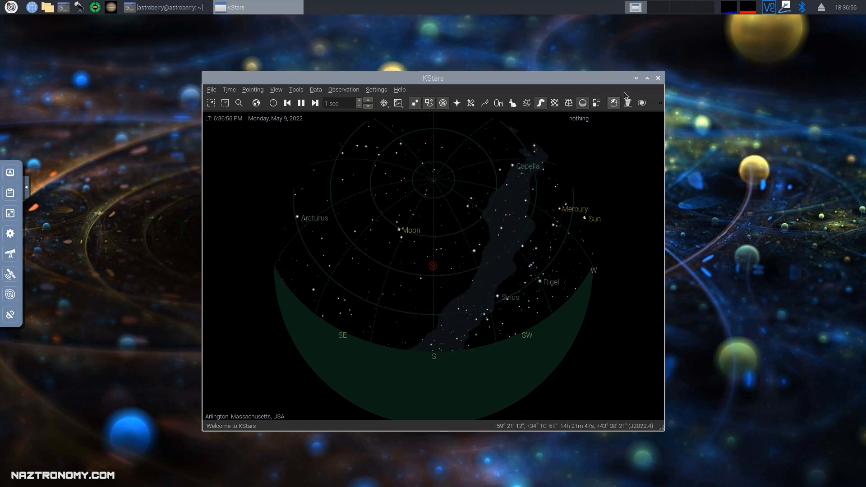
pyautogui.click(649, 79)
pyautogui.moveTo(405, 293); pyautogui.dragTo(387, 150)
pyautogui.moveTo(418, 282); pyautogui.dragTo(420, 298)
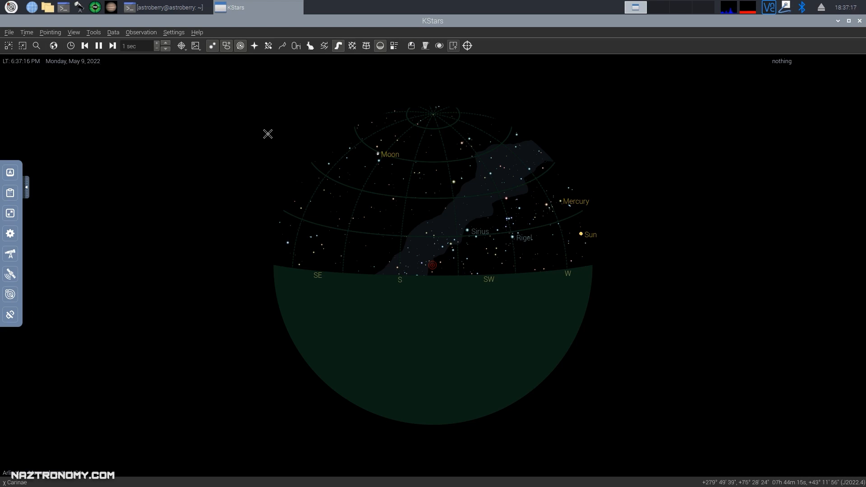
# Confirm the current date and time, tuck the time box top-left, and open the Ekos Profile Wizard.
pyautogui.moveTo(10, 62)
pyautogui.mouseDown()
pyautogui.moveTo(33, 64)
pyautogui.moveTo(13, 59)
pyautogui.mouseUp()
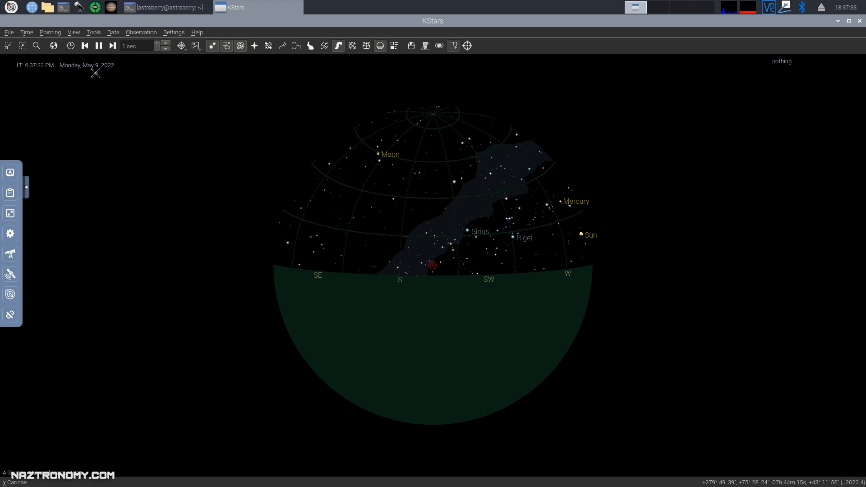
pyautogui.click(70, 45)
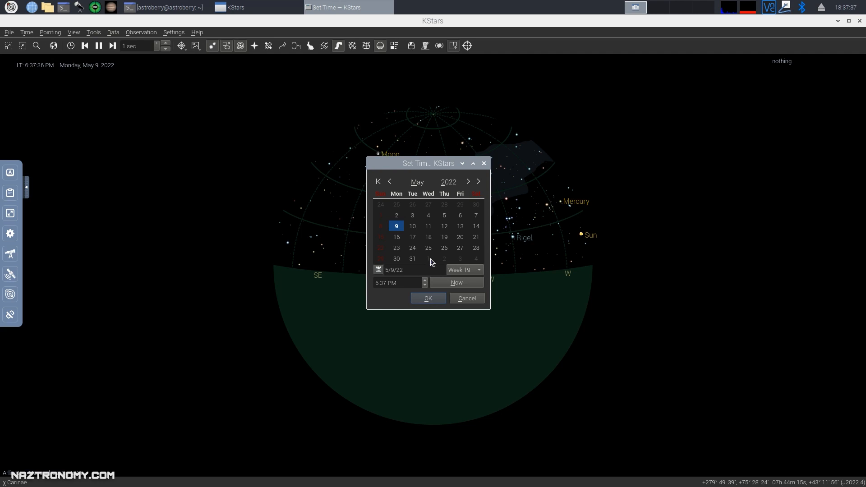
pyautogui.click(427, 299)
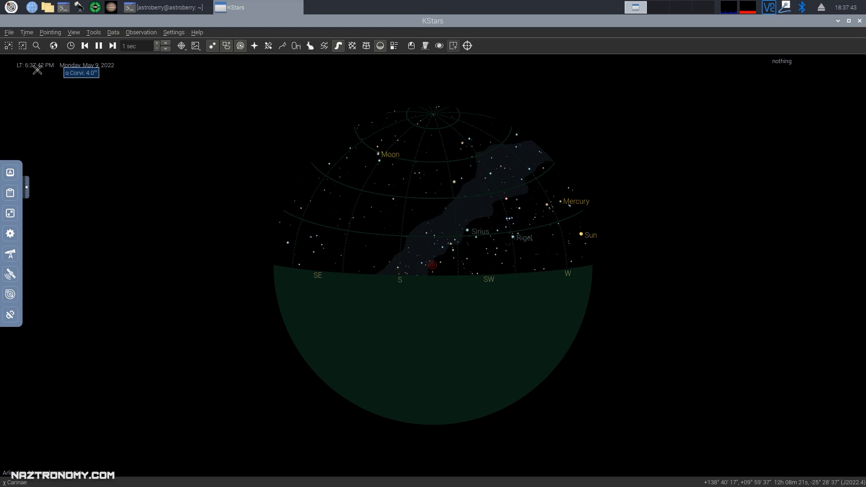
pyautogui.moveTo(31, 65); pyautogui.dragTo(11, 60)
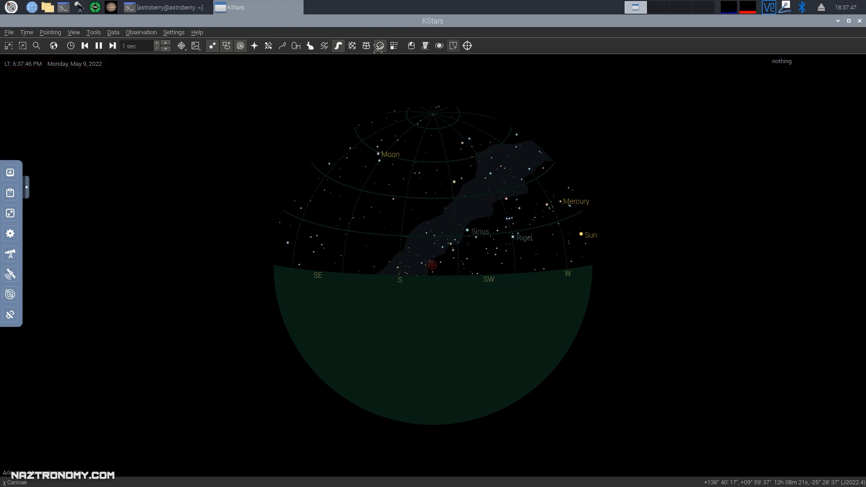
pyautogui.click(412, 46)
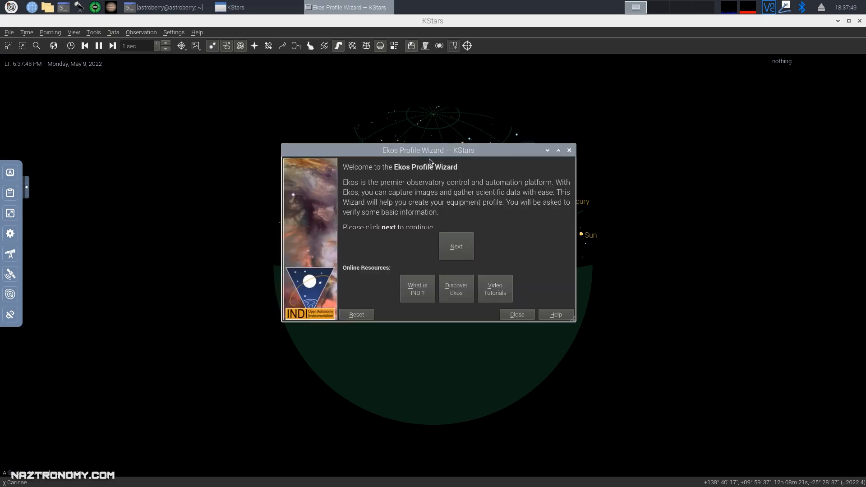
# Create an Ekos profile named '6SE T2i' for equipment attached to this device.
pyautogui.moveTo(430, 152); pyautogui.dragTo(400, 106)
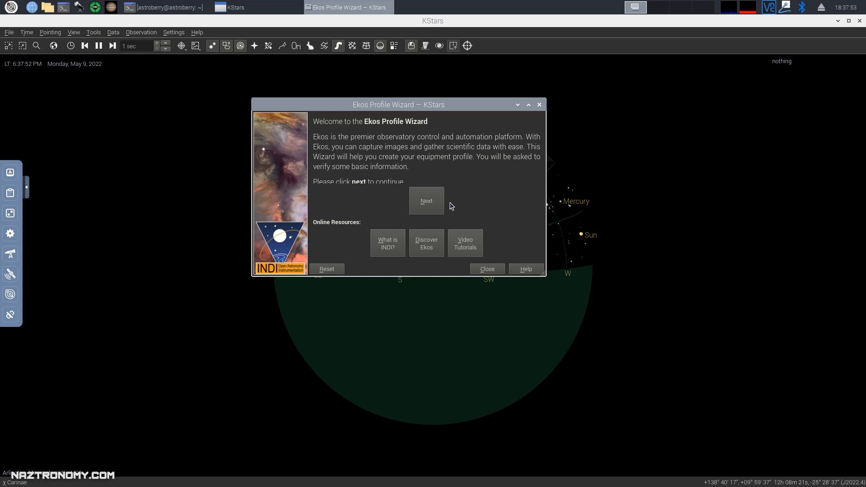
pyautogui.click(427, 199)
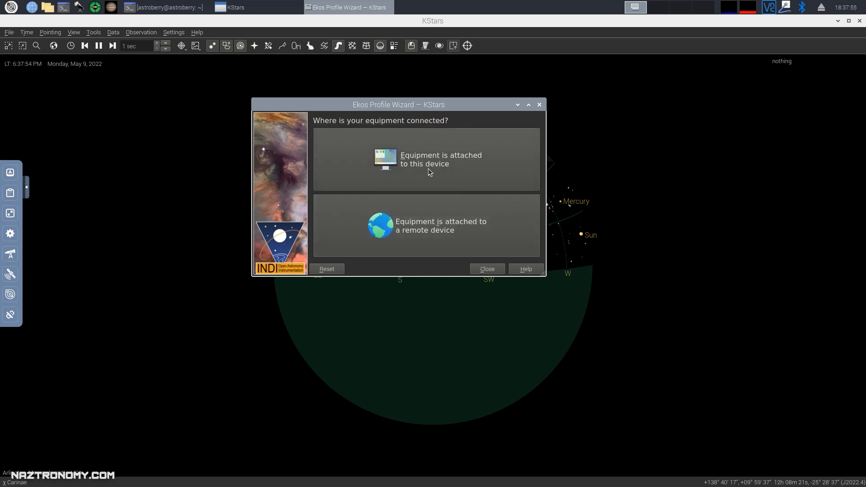
pyautogui.click(428, 171)
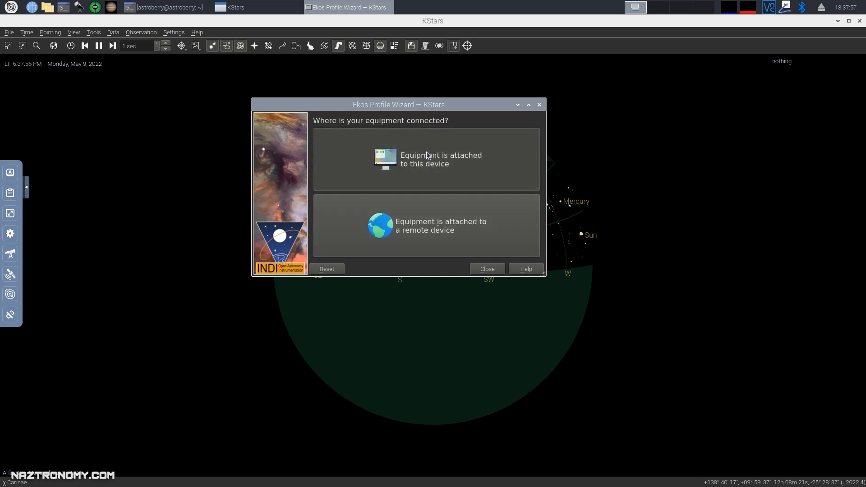
pyautogui.tripleClick(374, 149)
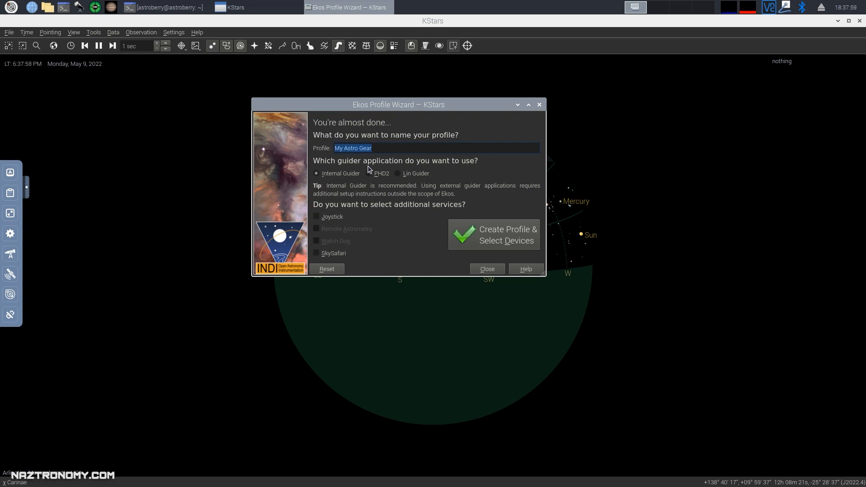
pyautogui.write('6SE')
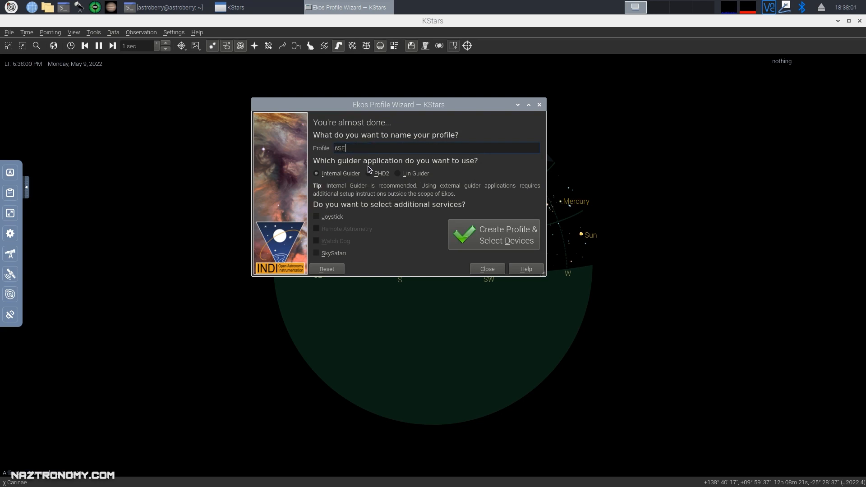
pyautogui.write(' DS')
pyautogui.press('BackSpace')
pyautogui.press('BackSpace')
pyautogui.write('T2i')
pyautogui.click(501, 240)
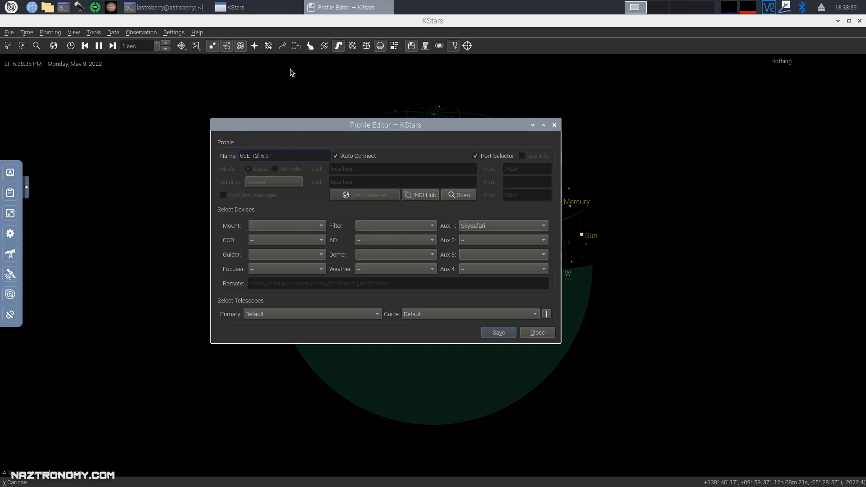
# Choose Celestron AVX as the mount and Canon DSLR as the camera, leaving the guider empty.
pyautogui.click(272, 226)
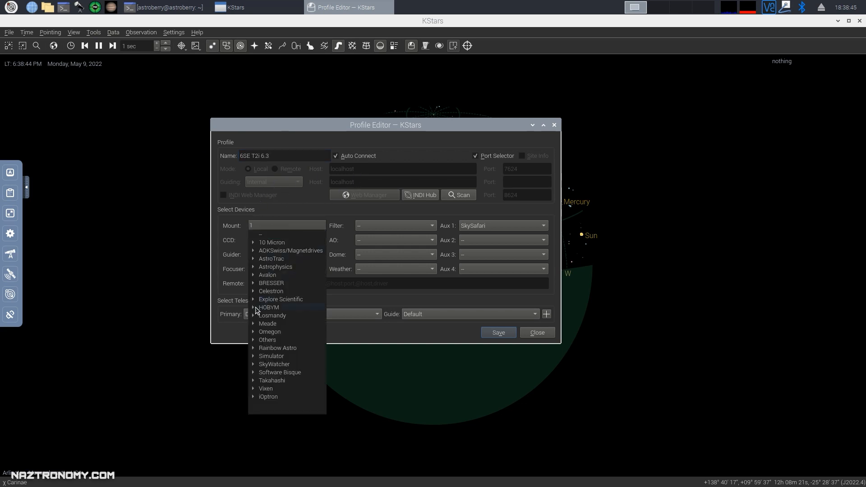
pyautogui.click(254, 293)
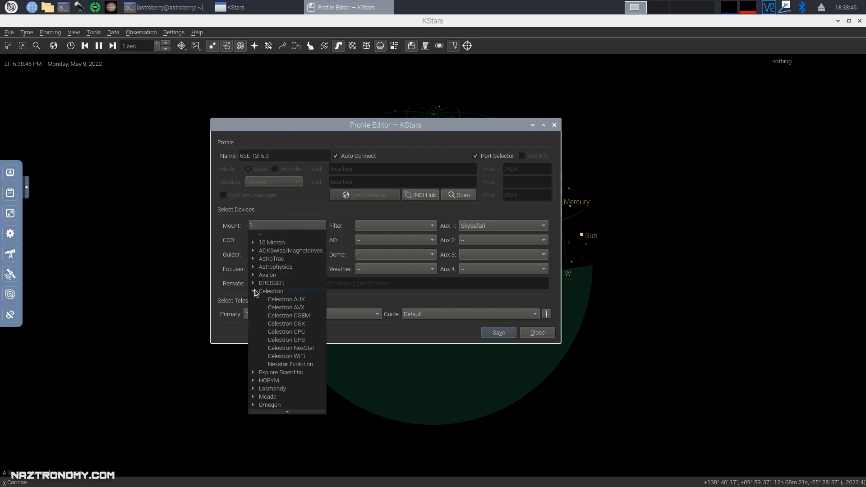
pyautogui.click(283, 309)
pyautogui.click(263, 240)
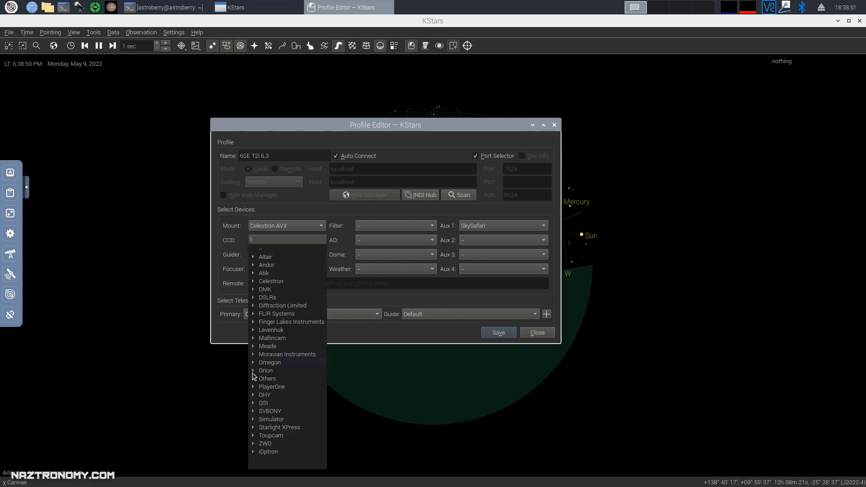
pyautogui.click(253, 298)
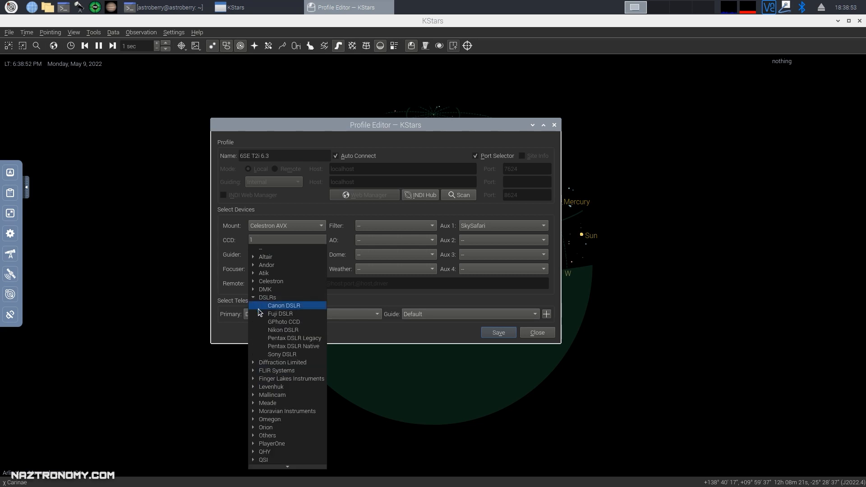
pyautogui.click(275, 308)
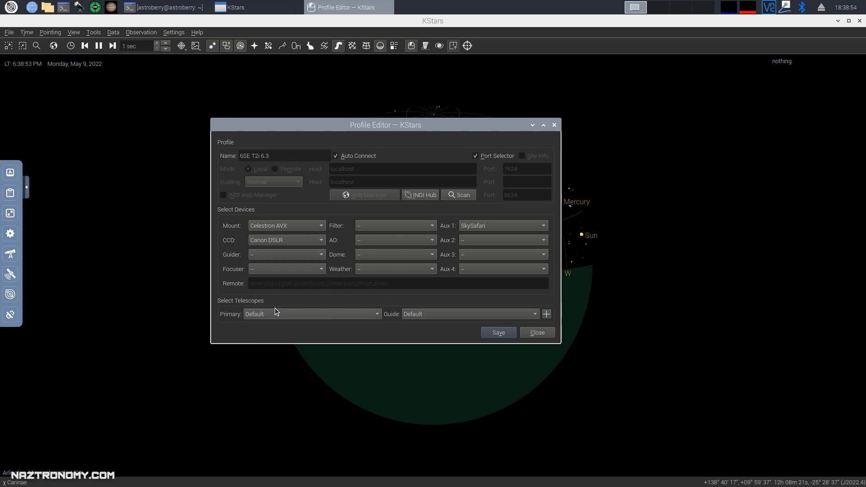
pyautogui.click(314, 255)
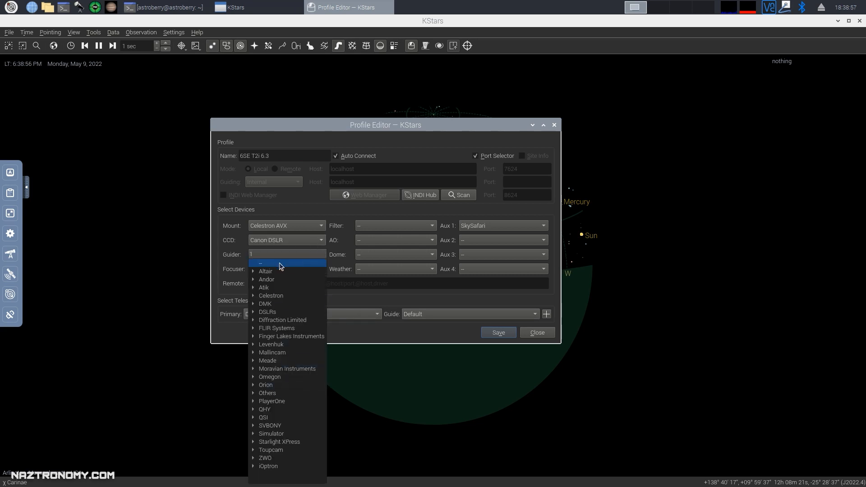
pyautogui.click(228, 275)
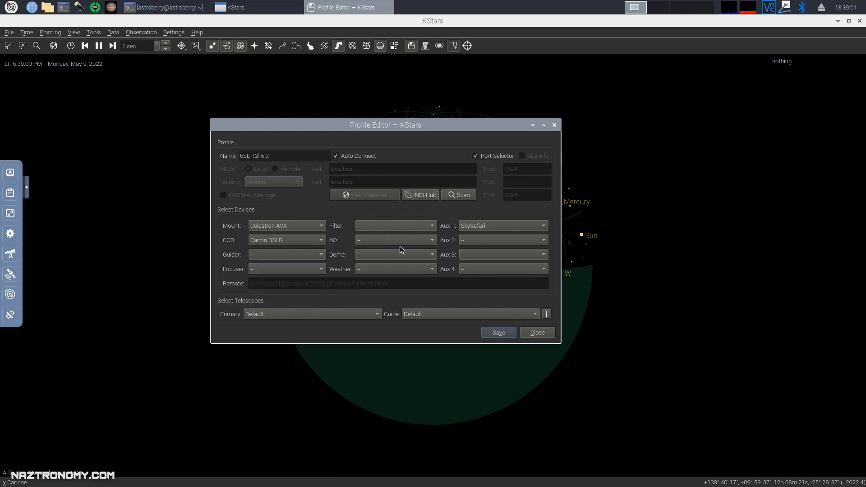
# Keep SkySafari as Aux 1, set Aux 2 to GPSD and leave Aux 3 empty.
pyautogui.click(493, 230)
pyautogui.press('Escape')
pyautogui.click(476, 244)
pyautogui.scroll(-3, 480, 343)
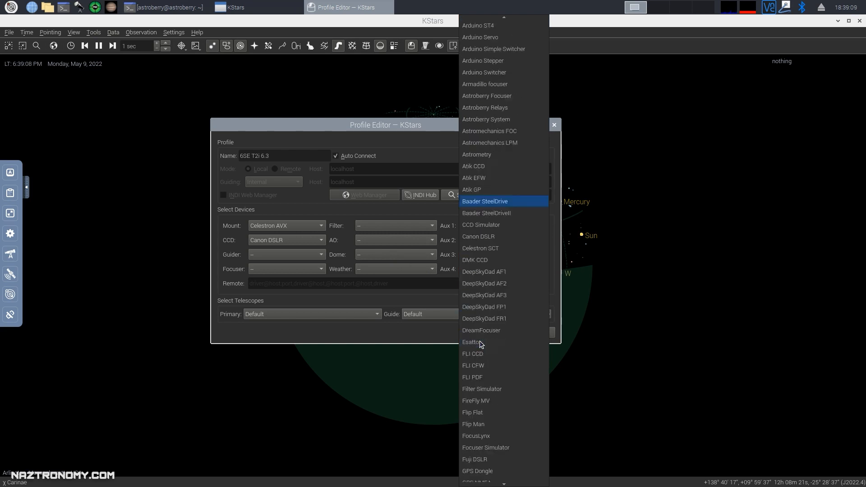
pyautogui.scroll(-6, 496, 352)
pyautogui.click(473, 296)
pyautogui.click(495, 256)
pyautogui.scroll(-20, 496, 289)
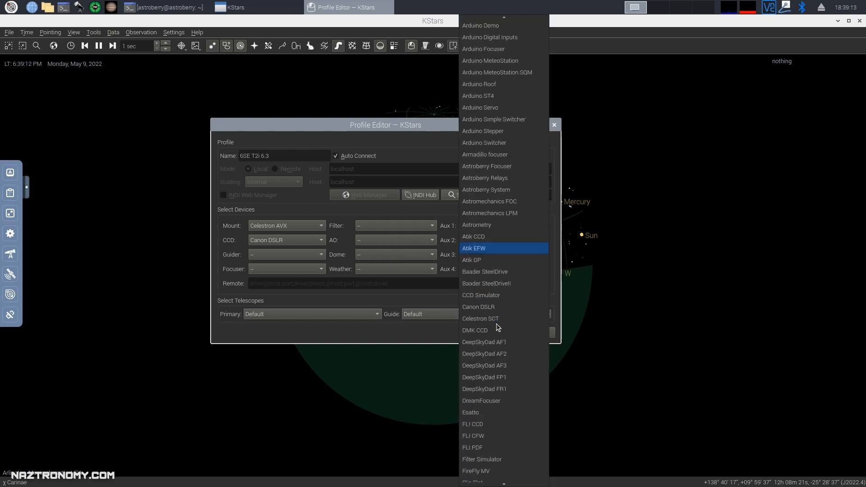
pyautogui.scroll(-20, 500, 335)
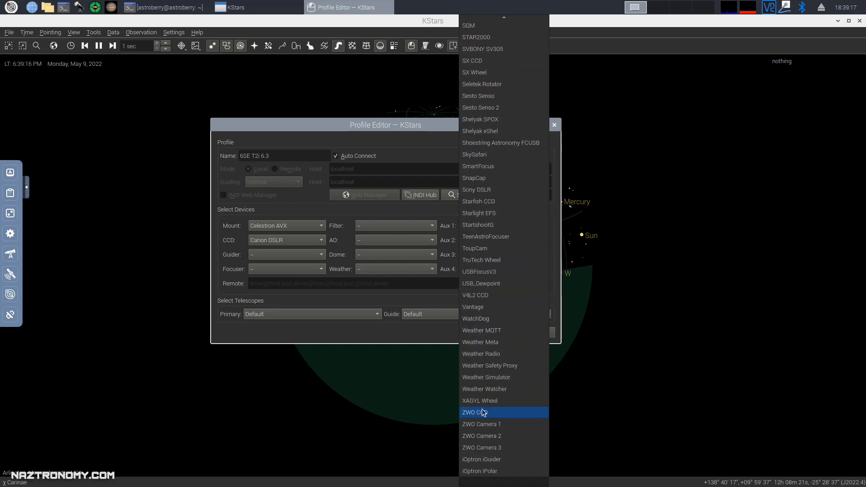
pyautogui.click(426, 213)
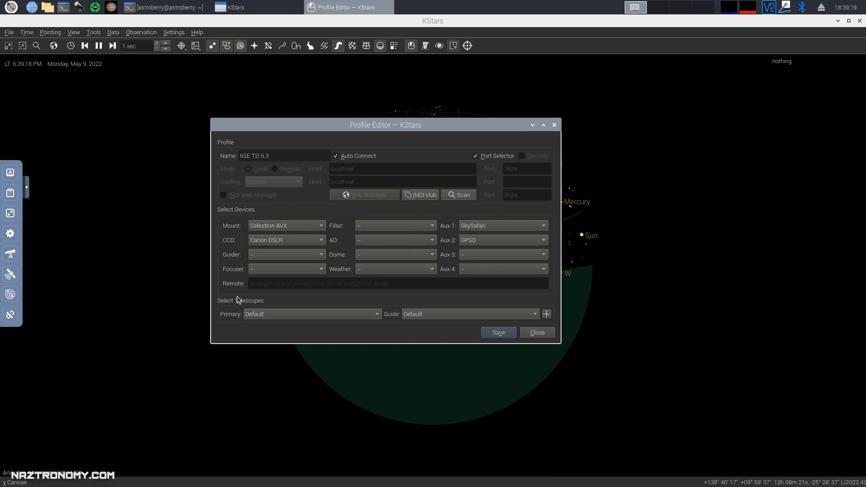
# Start adding a new telescope to the profile's equipment.
pyautogui.click(277, 313)
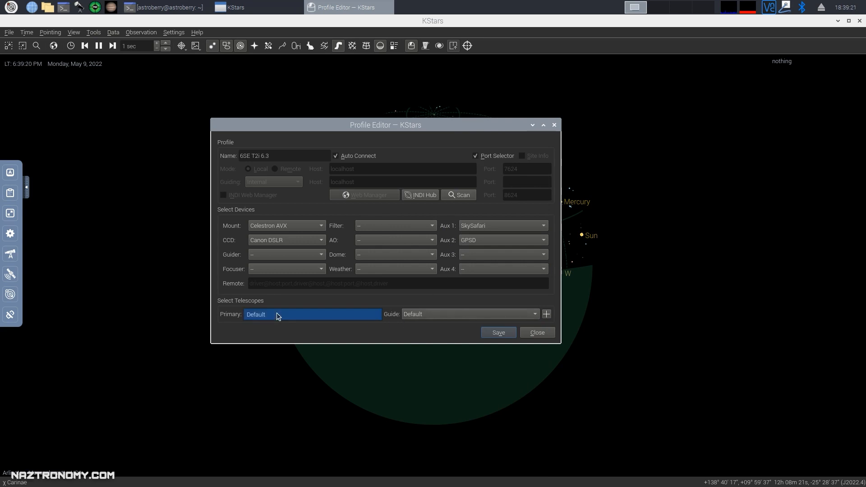
pyautogui.click(459, 310)
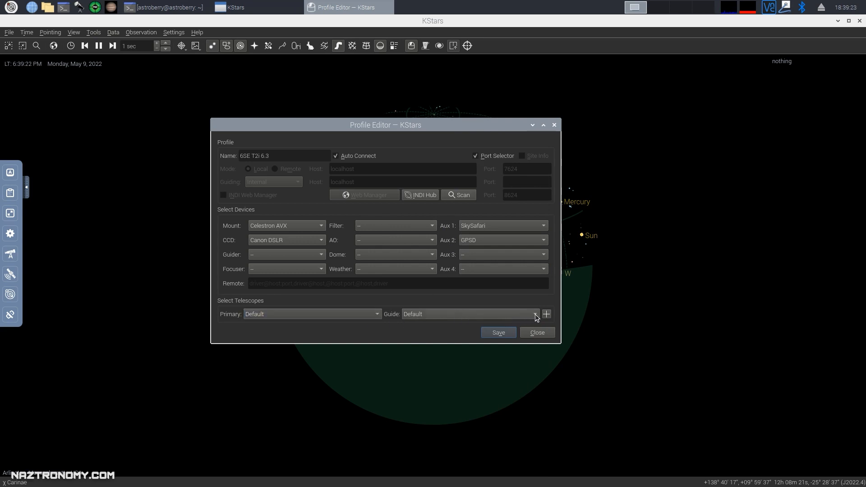
pyautogui.click(547, 315)
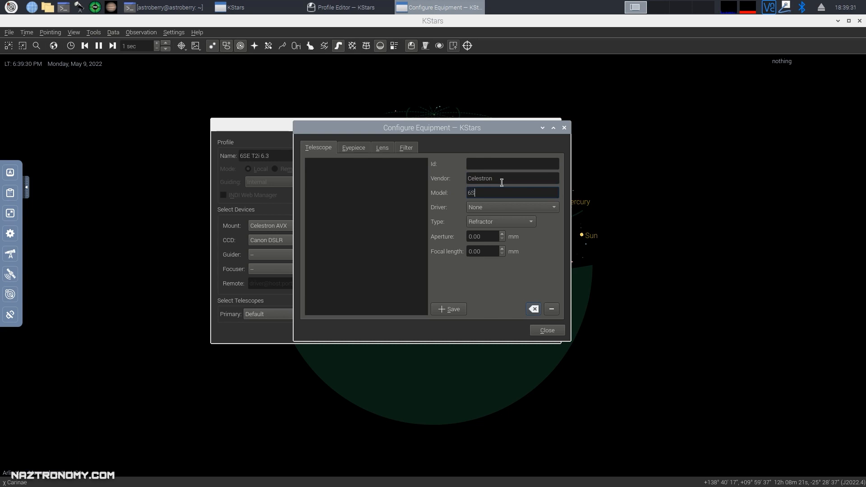
# Define the telescope as Schmidt-Cassegrain with no driver, 150 mm aperture and 945 mm focal length.
pyautogui.click(500, 203)
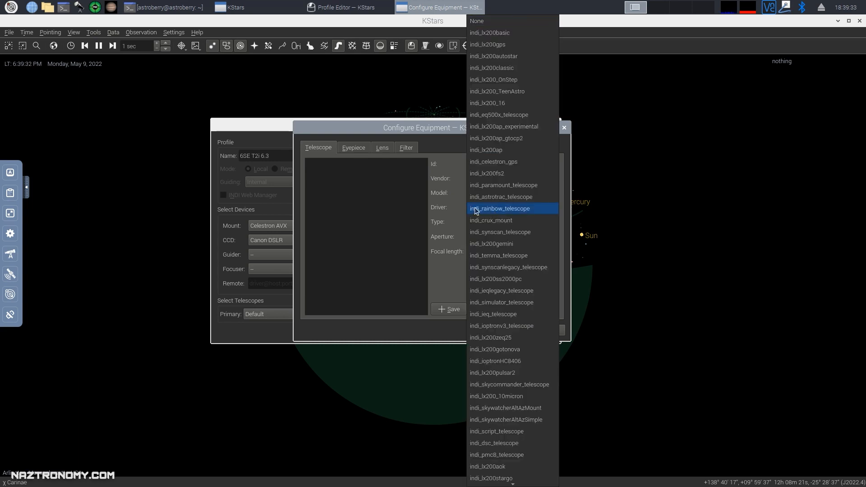
pyautogui.click(436, 200)
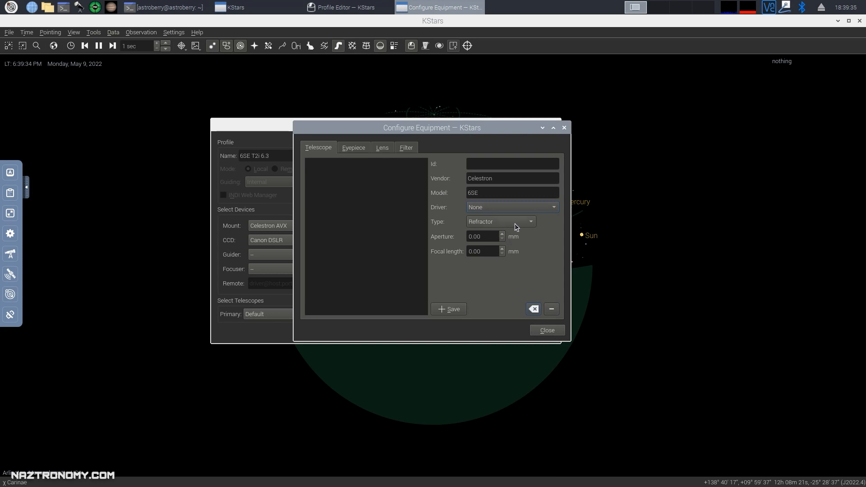
pyautogui.click(486, 221)
pyautogui.click(495, 253)
pyautogui.moveTo(471, 236); pyautogui.dragTo(455, 240)
pyautogui.write('150')
pyautogui.moveTo(472, 251); pyautogui.dragTo(464, 270)
pyautogui.click(474, 252)
pyautogui.press('Left')
pyautogui.press('Left')
pyautogui.press('Delete')
pyautogui.write('945')
# Save the Celestron 6SE and select Celestron 6SE (1) as both primary and guide telescope.
pyautogui.click(451, 310)
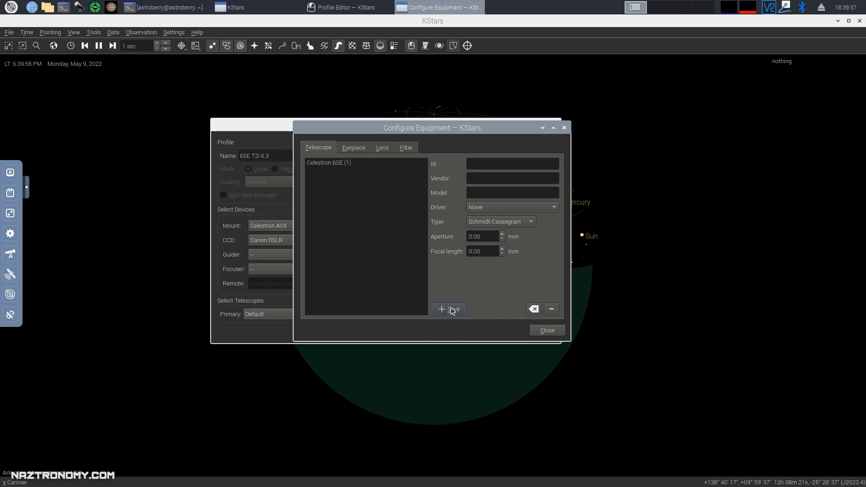
pyautogui.click(330, 166)
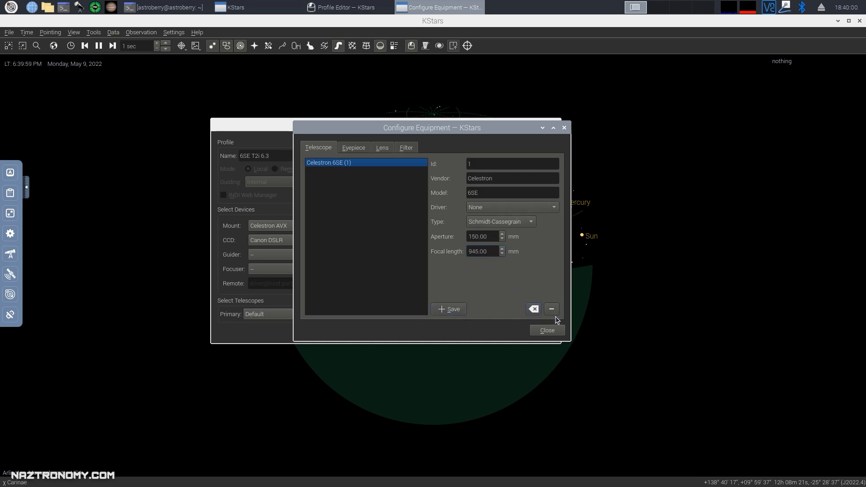
pyautogui.click(538, 333)
pyautogui.click(255, 315)
pyautogui.click(259, 327)
pyautogui.click(470, 316)
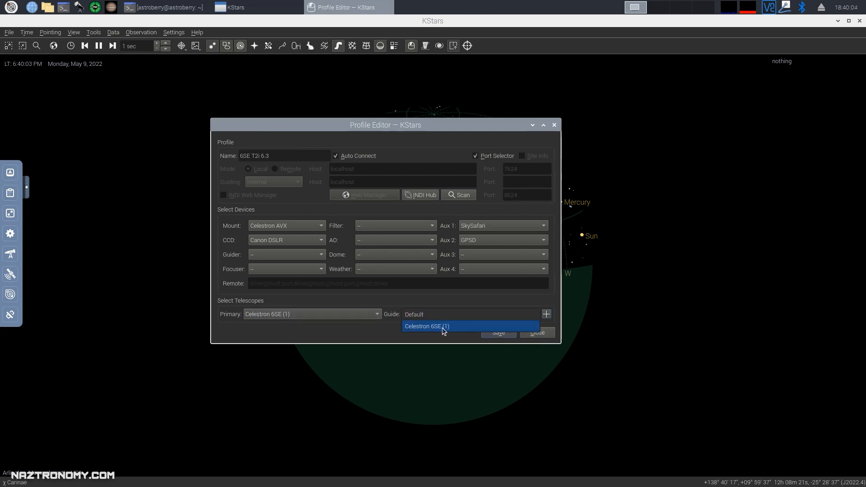
pyautogui.click(443, 327)
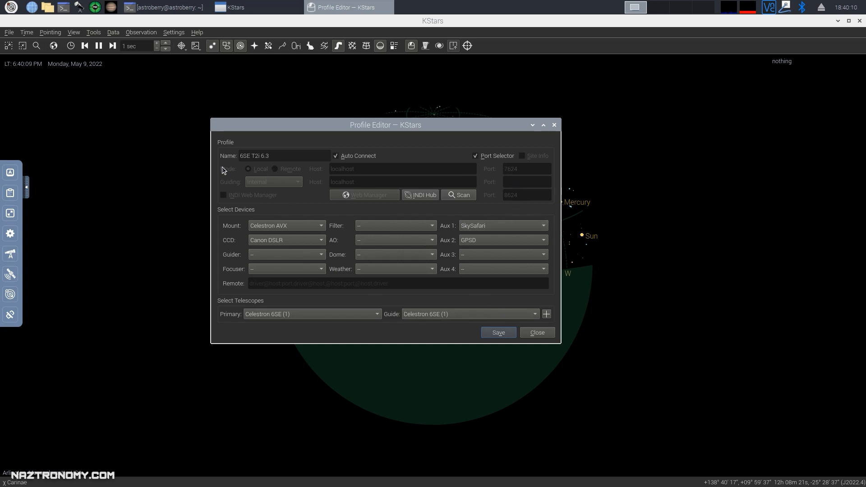
# Save the 6SE T2i profile and enlarge the Ekos window.
pyautogui.click(499, 334)
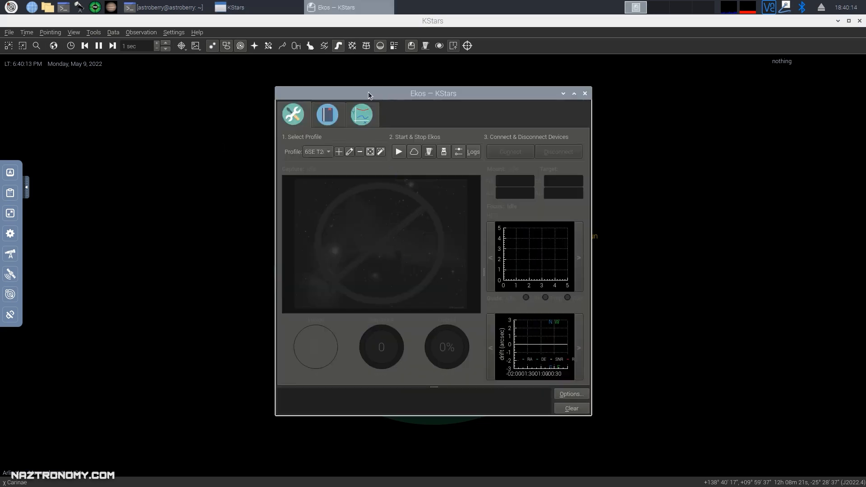
pyautogui.moveTo(387, 96); pyautogui.dragTo(287, 88)
pyautogui.moveTo(491, 409); pyautogui.dragTo(748, 407)
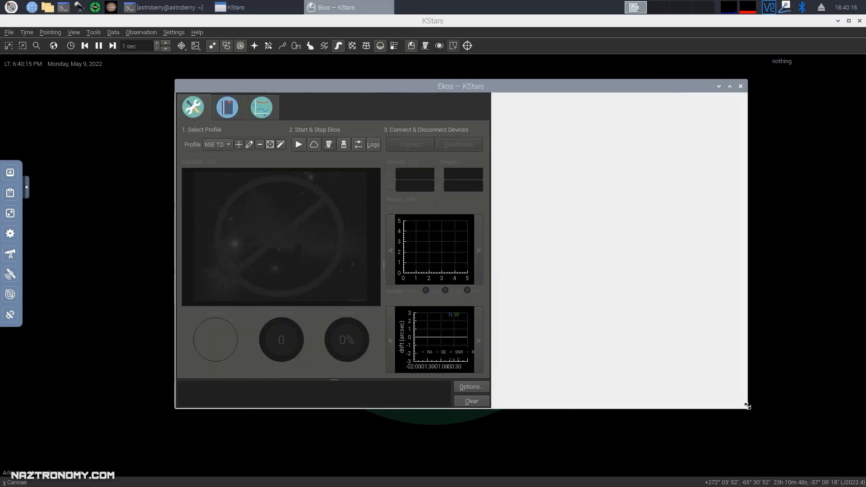
pyautogui.moveTo(460, 92); pyautogui.dragTo(377, 92)
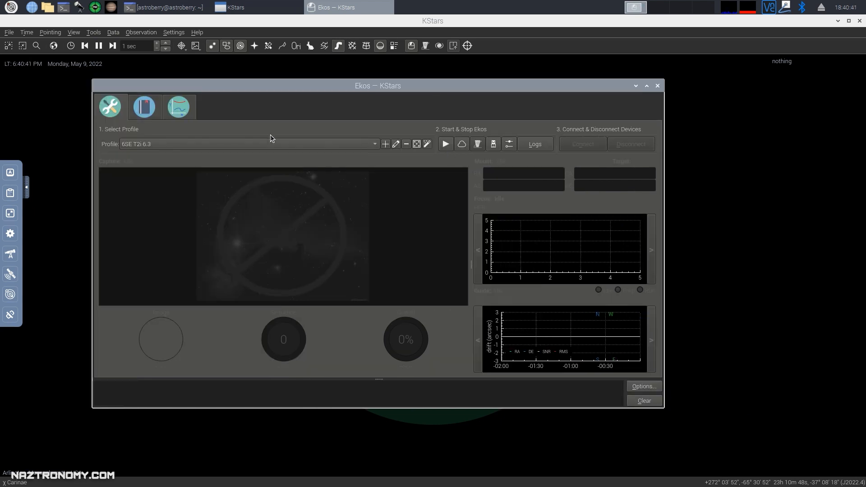
# Start Ekos with 6SE T2i, shutting down the already running INDI server.
pyautogui.click(446, 143)
pyautogui.moveTo(401, 194); pyautogui.dragTo(349, 174)
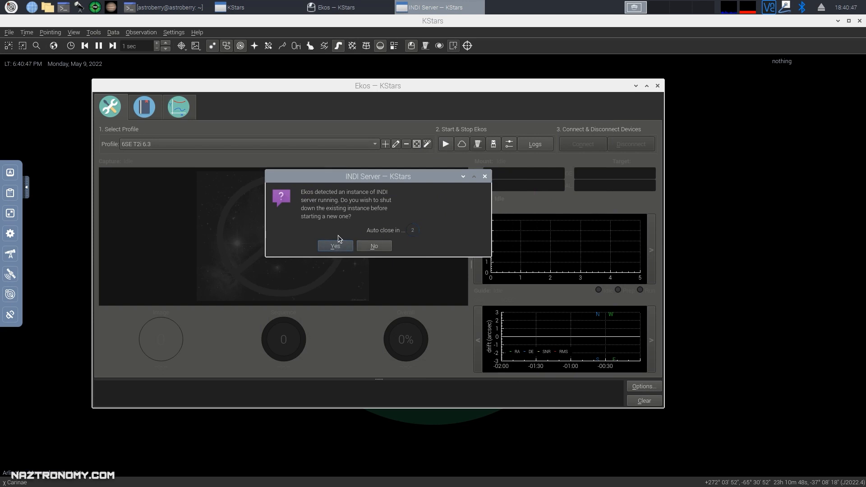
pyautogui.click(335, 246)
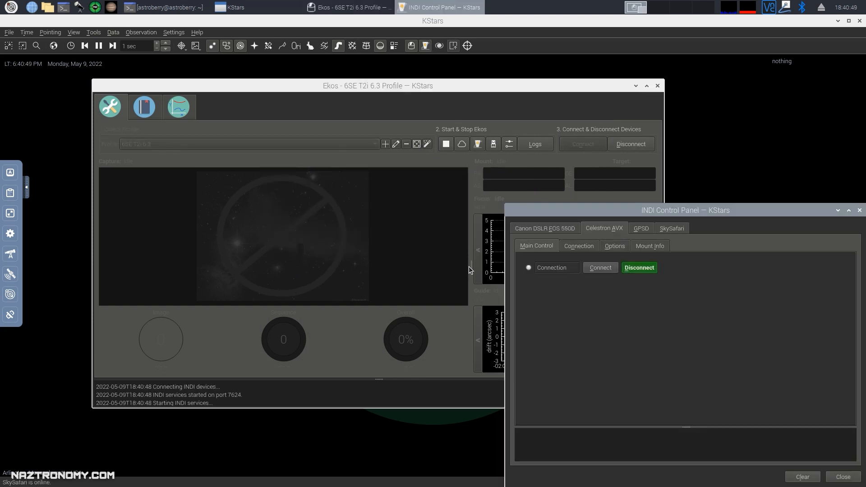
pyautogui.moveTo(629, 211); pyautogui.dragTo(523, 107)
pyautogui.moveTo(373, 201); pyautogui.dragTo(202, 174)
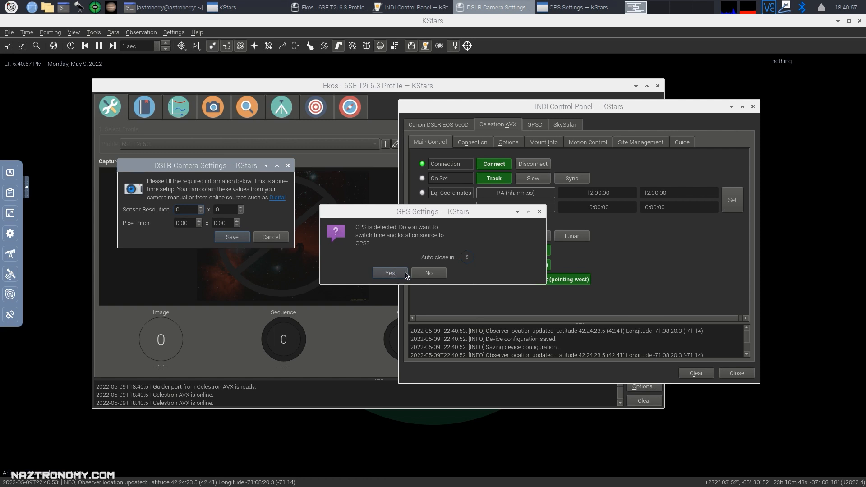
# Decline the GPS prompt, save the DSLR sensor as 5196 x 3464 with 4.29 x 4.29 pitch, view mount Connection settings.
pyautogui.click(429, 274)
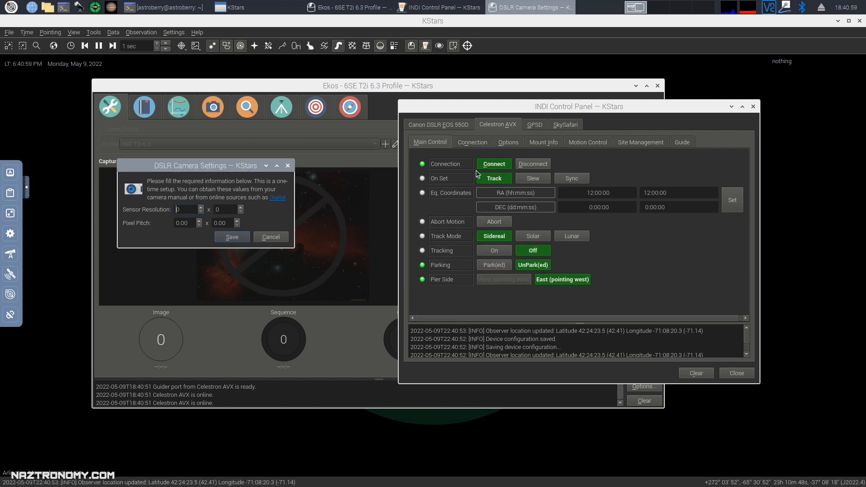
pyautogui.moveTo(485, 105); pyautogui.dragTo(407, 88)
pyautogui.moveTo(207, 174); pyautogui.dragTo(225, 175)
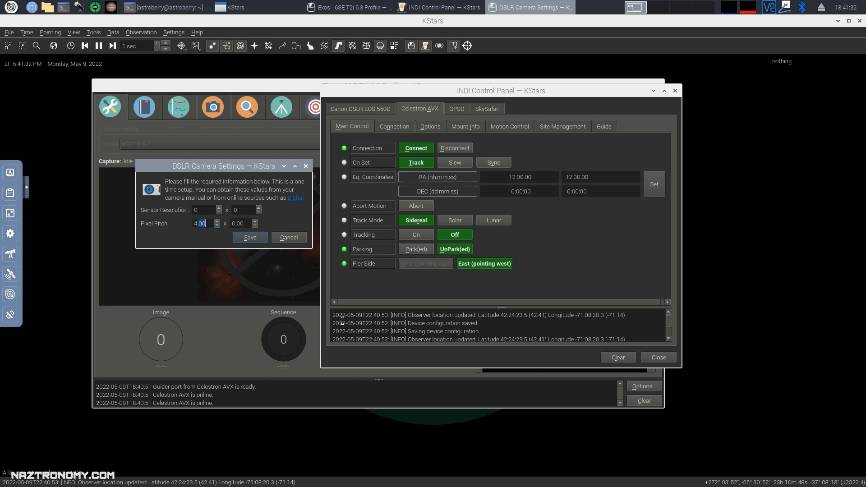
pyautogui.press('Tab')
pyautogui.write('4')
pyautogui.moveTo(205, 210); pyautogui.dragTo(150, 227)
pyautogui.click(260, 238)
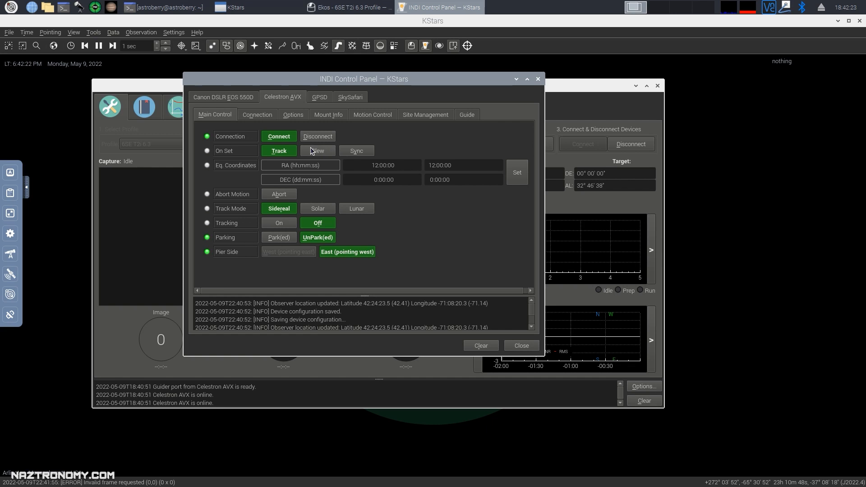
pyautogui.click(255, 117)
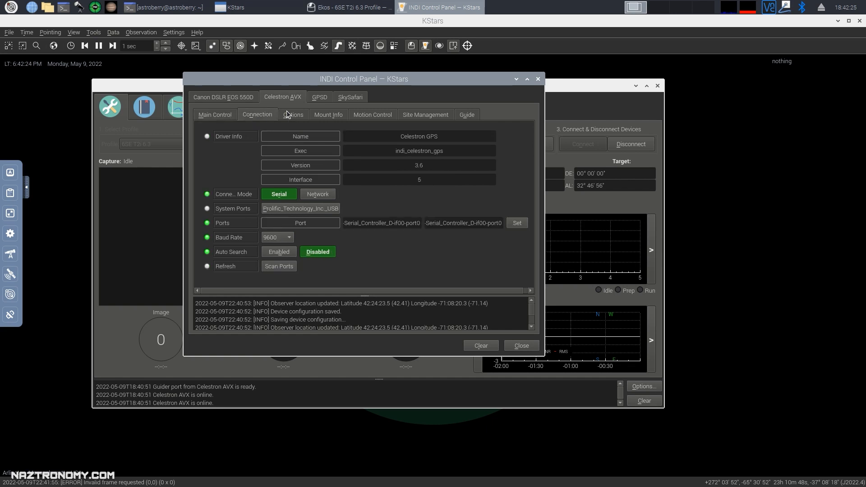
# Review the Celestron AVX options, info, motion, site/time and guide tabs, then switch to the Canon DSLR EOS 550D.
pyautogui.click(290, 115)
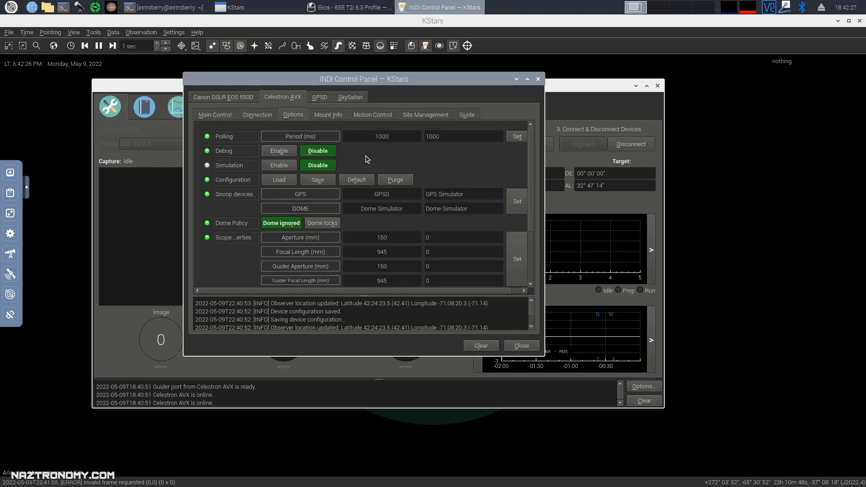
pyautogui.click(330, 115)
pyautogui.click(372, 116)
pyautogui.click(422, 115)
pyautogui.click(466, 116)
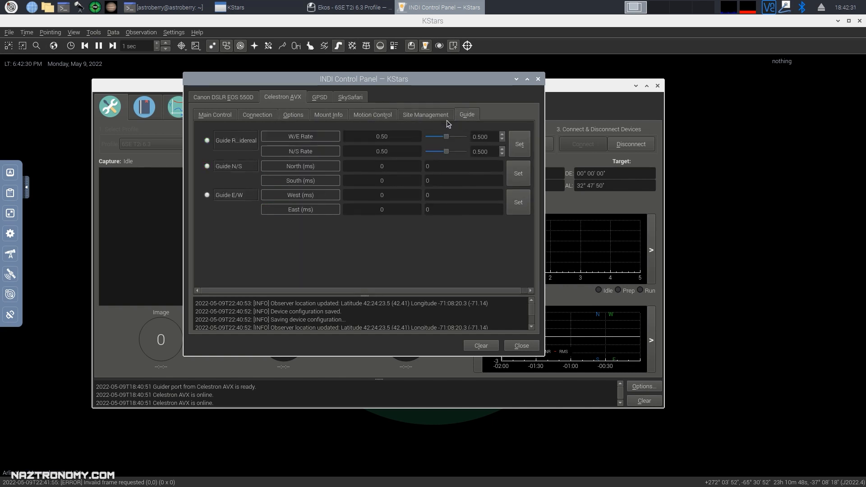
pyautogui.click(419, 116)
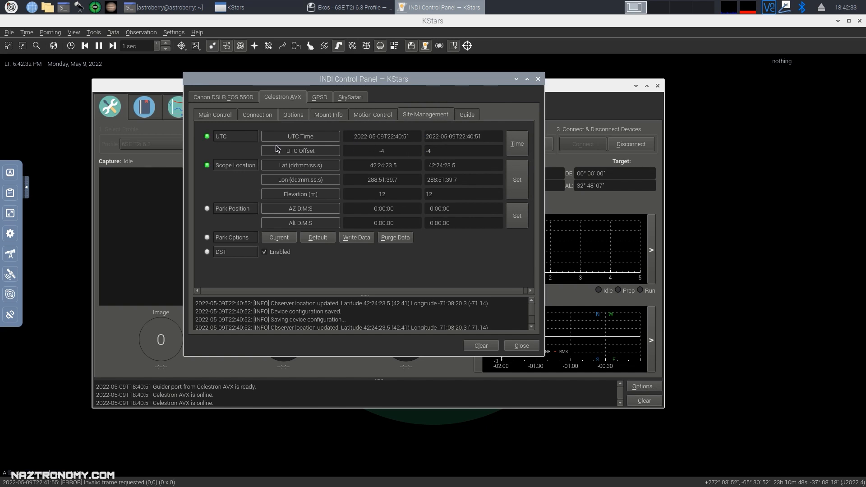
pyautogui.click(478, 115)
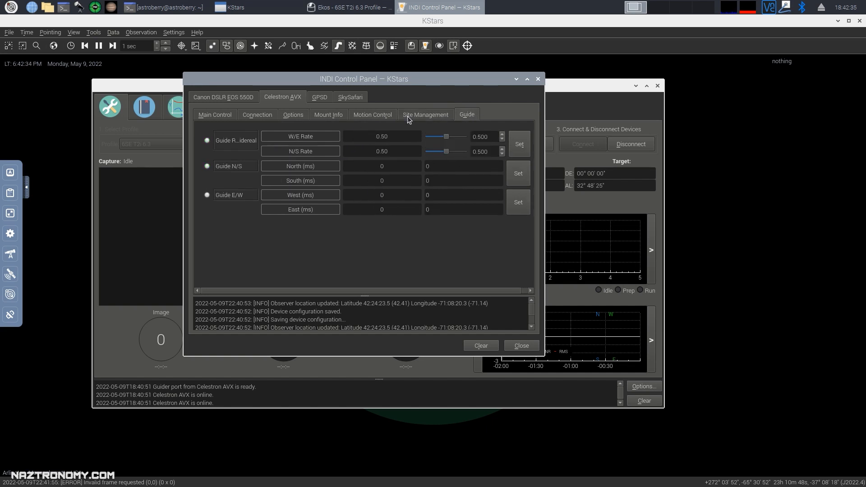
pyautogui.click(212, 113)
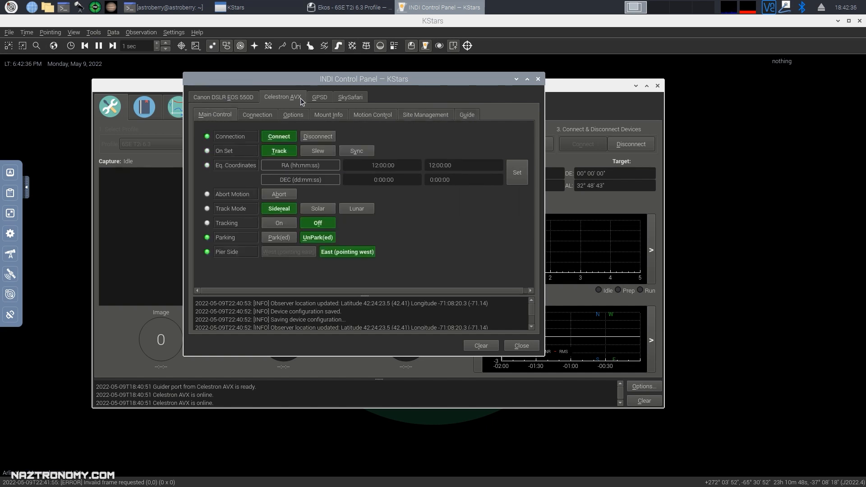
pyautogui.click(242, 97)
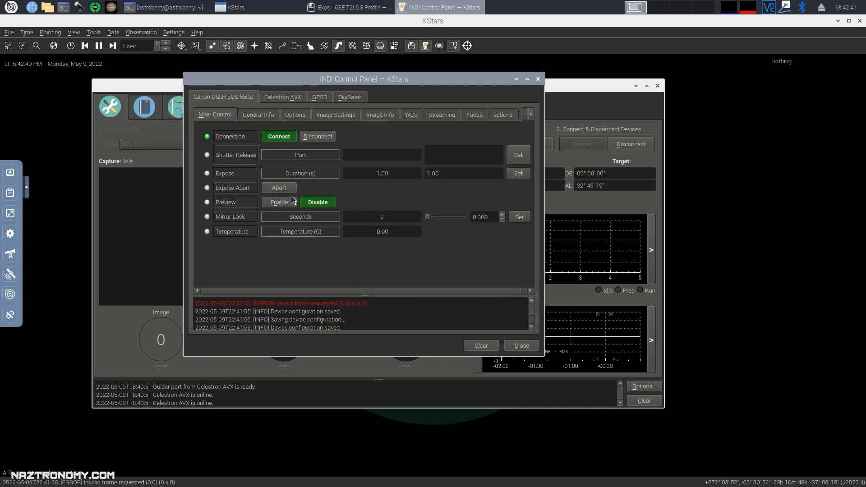
# Set the Canon 550D's Capture Target to SD Card in Image Settings.
pyautogui.click(335, 115)
pyautogui.scroll(-1, 403, 252)
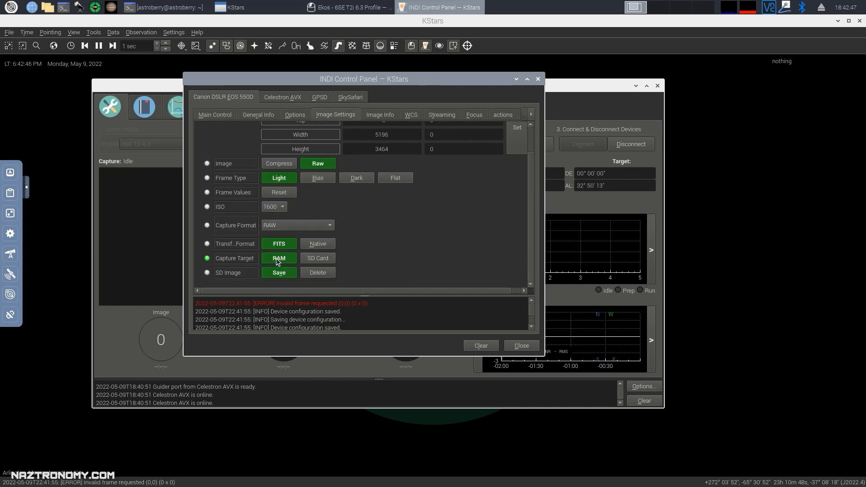
pyautogui.click(319, 260)
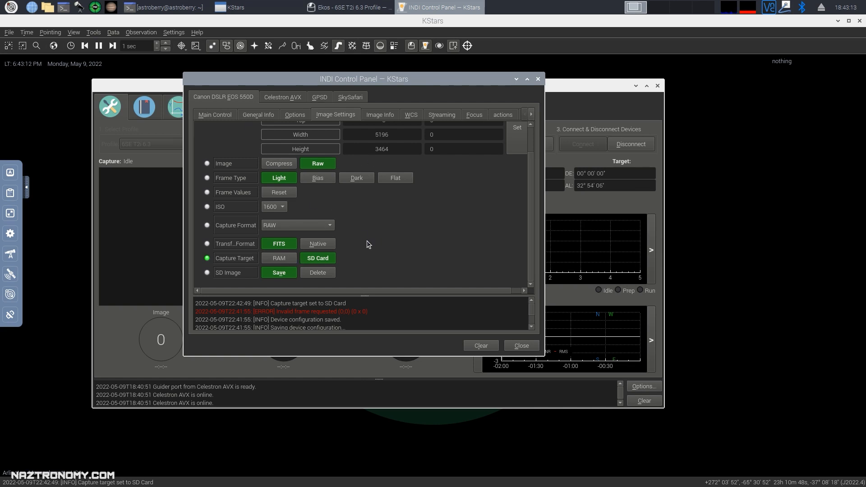
# Browse the camera's General Info, Options, Streaming, Focus and Extra tabs, then the GPS device.
pyautogui.scroll(2, 358, 265)
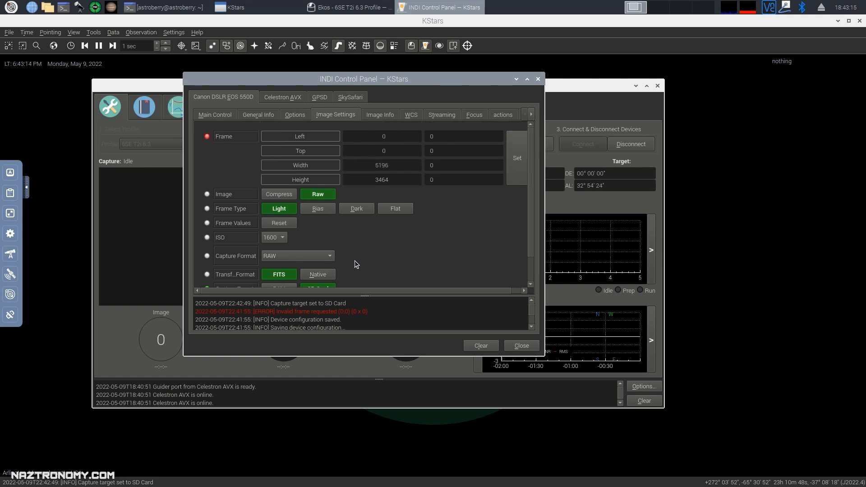
pyautogui.scroll(-2, 260, 212)
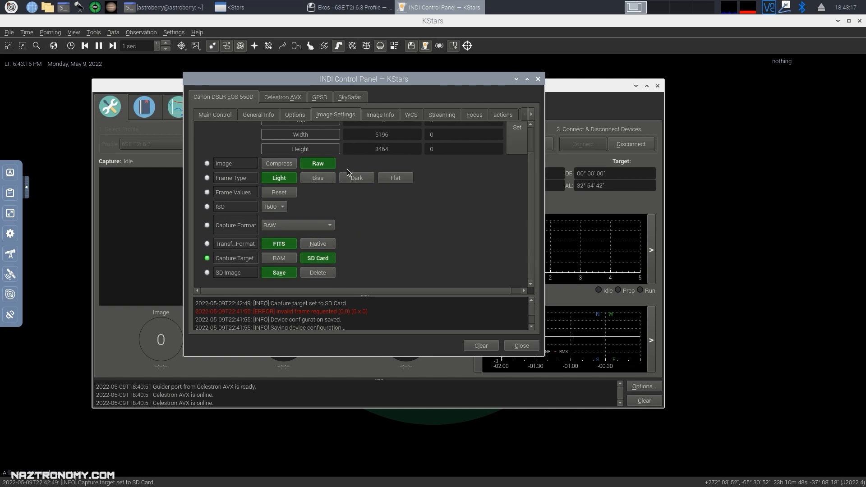
pyautogui.click(251, 118)
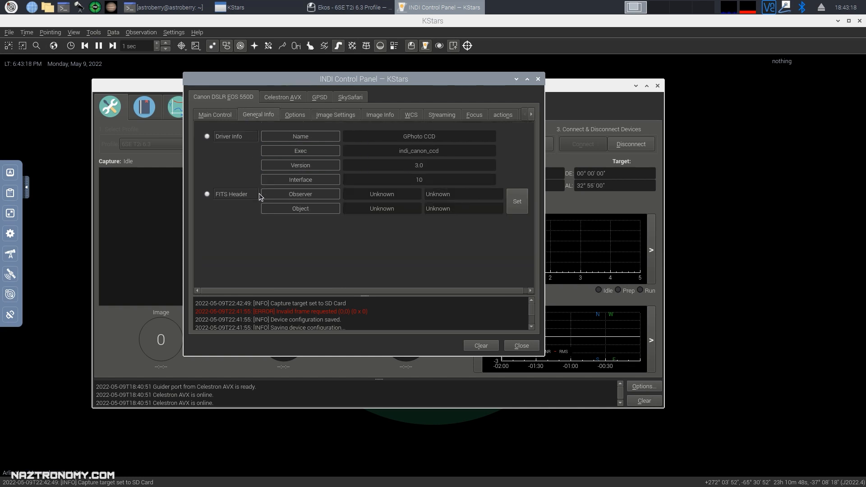
pyautogui.click(289, 116)
pyautogui.click(434, 116)
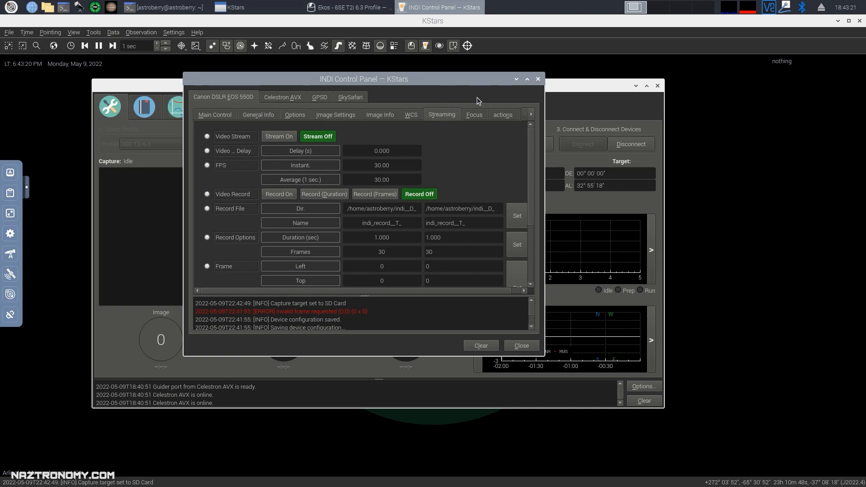
pyautogui.click(475, 115)
pyautogui.click(503, 115)
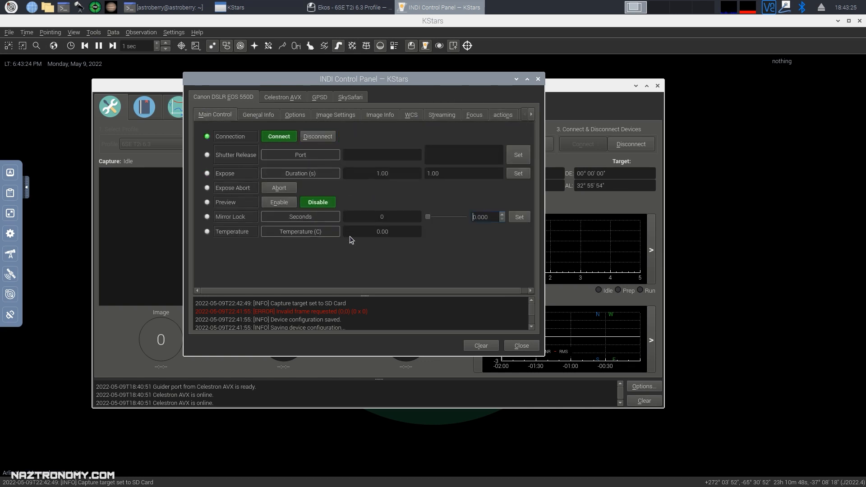
pyautogui.click(320, 97)
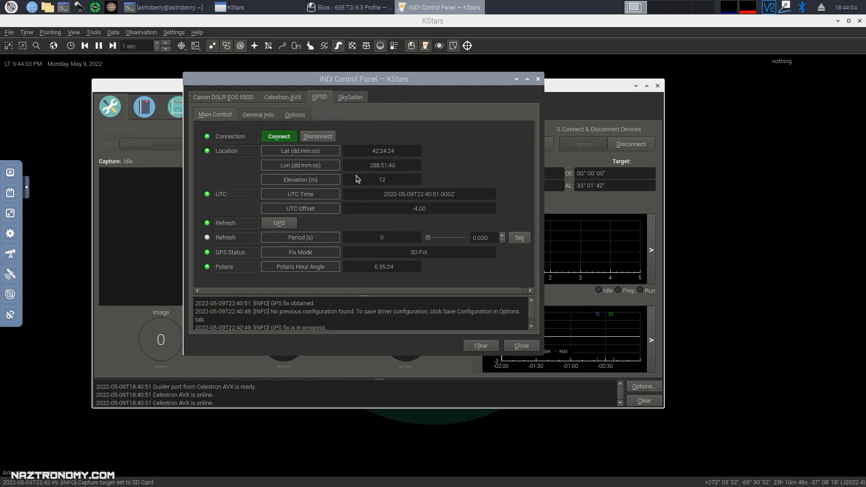
# Inspect the GPSD longitude reading, then close the INDI Control Panel.
pyautogui.moveTo(369, 167); pyautogui.dragTo(405, 167)
pyautogui.click(401, 167)
pyautogui.moveTo(368, 168); pyautogui.dragTo(387, 169)
pyautogui.moveTo(367, 166); pyautogui.dragTo(388, 174)
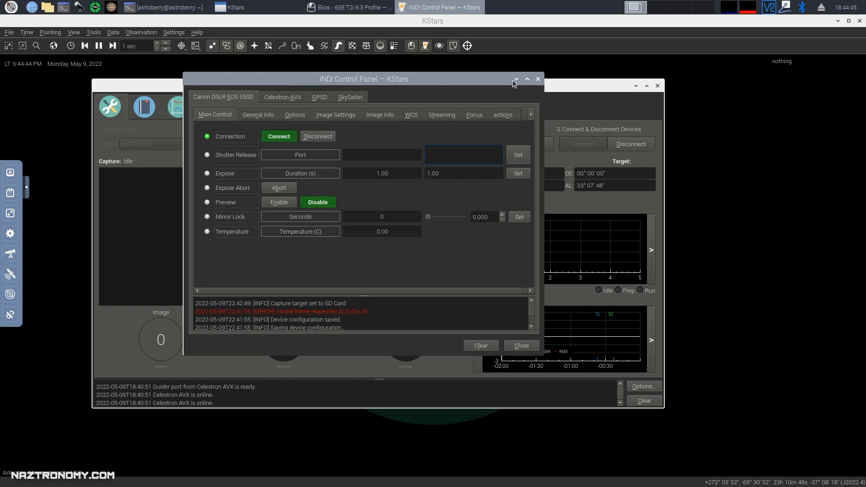
pyautogui.click(538, 80)
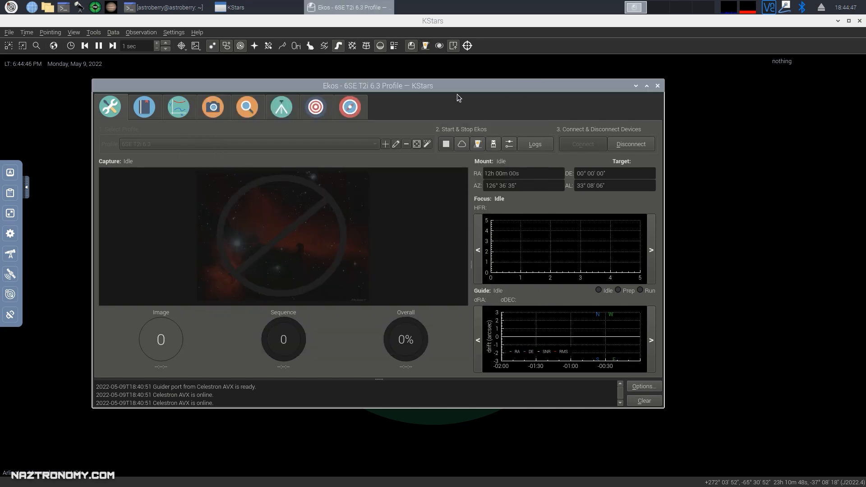
# Reopen the INDI Control Panel, move it to the centre, and close it again.
pyautogui.click(478, 145)
pyautogui.moveTo(847, 211); pyautogui.dragTo(553, 99)
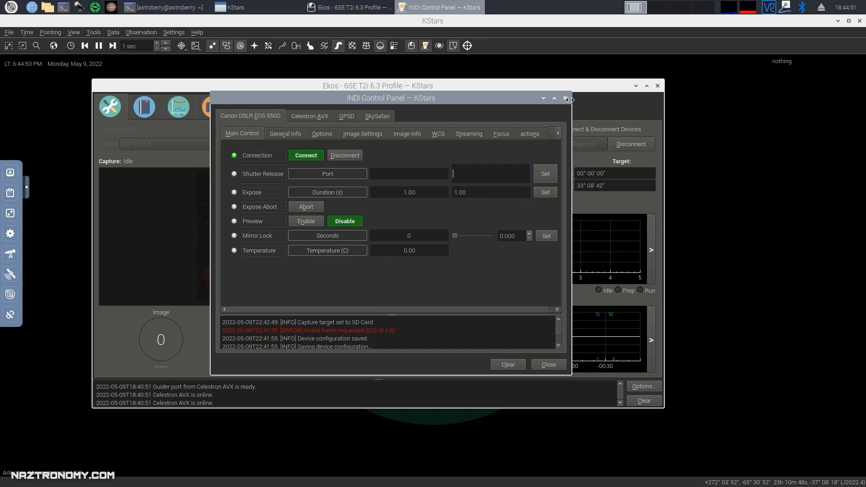
pyautogui.click(566, 98)
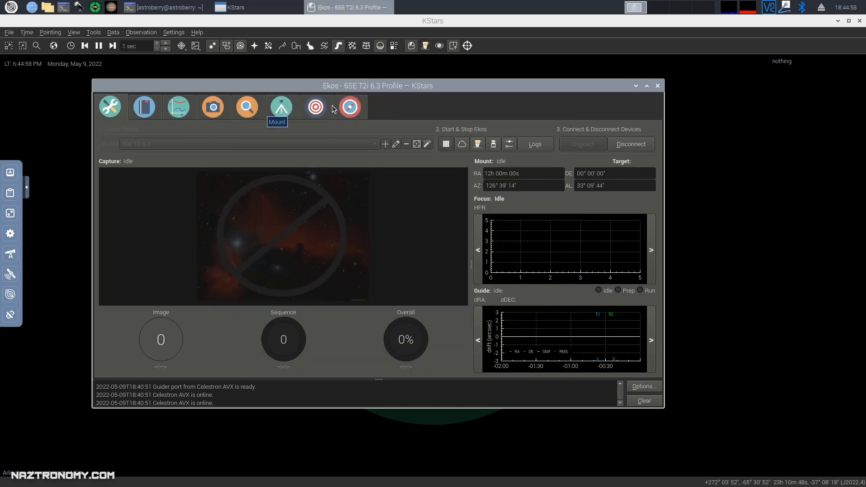
# Look over the Analyze and Scheduler modules, then show Capture for the Canon DSLR EOS 550D.
pyautogui.click(179, 108)
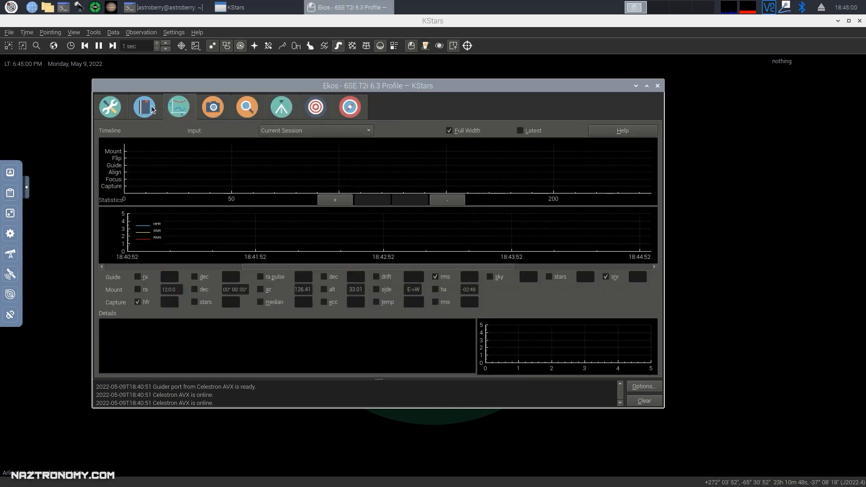
pyautogui.click(154, 109)
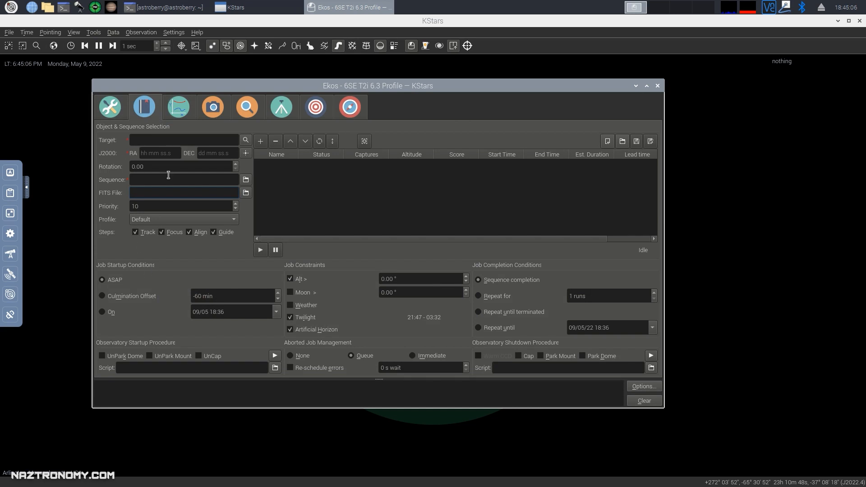
pyautogui.click(176, 112)
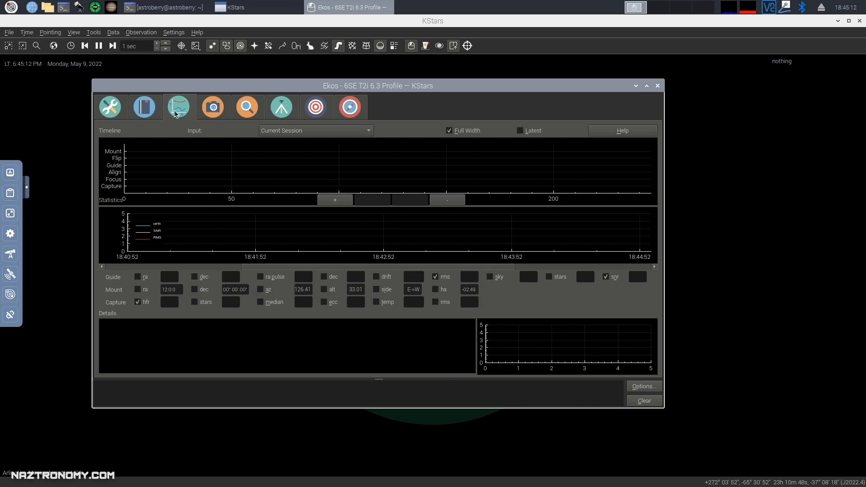
pyautogui.click(217, 106)
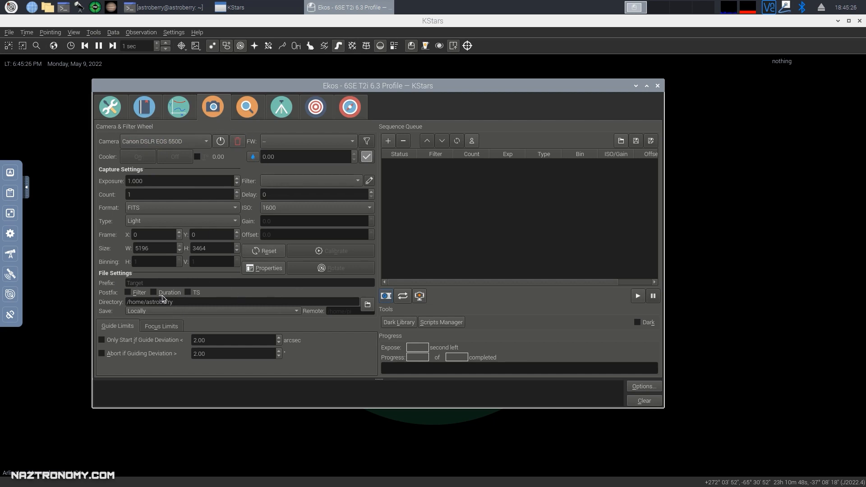
# Keep saving locally and browse the capture directory to /media/astroberry/7EDF-A0D3.
pyautogui.click(177, 312)
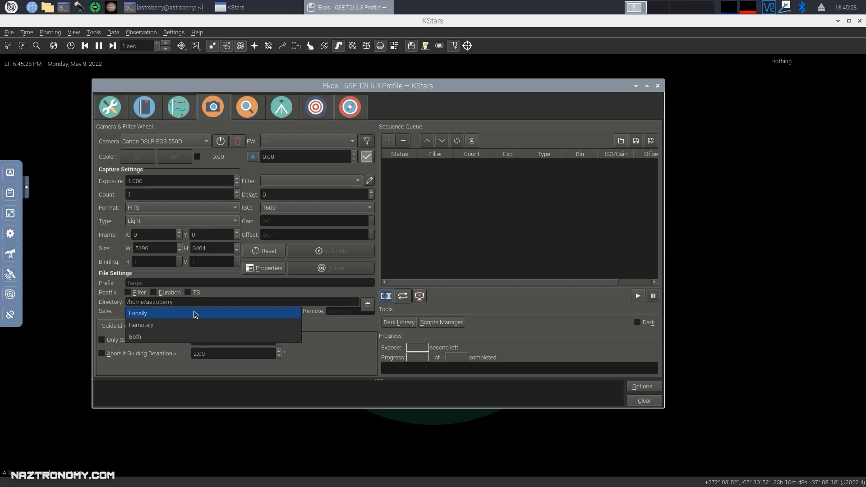
pyautogui.click(234, 313)
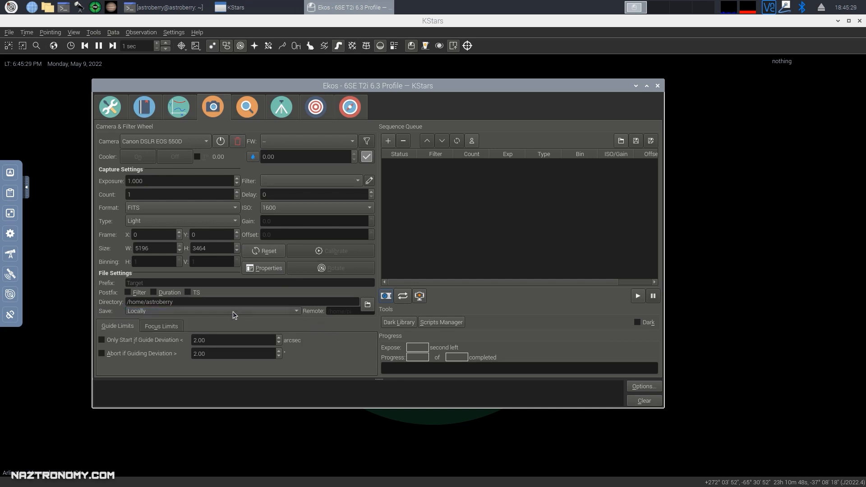
pyautogui.click(368, 306)
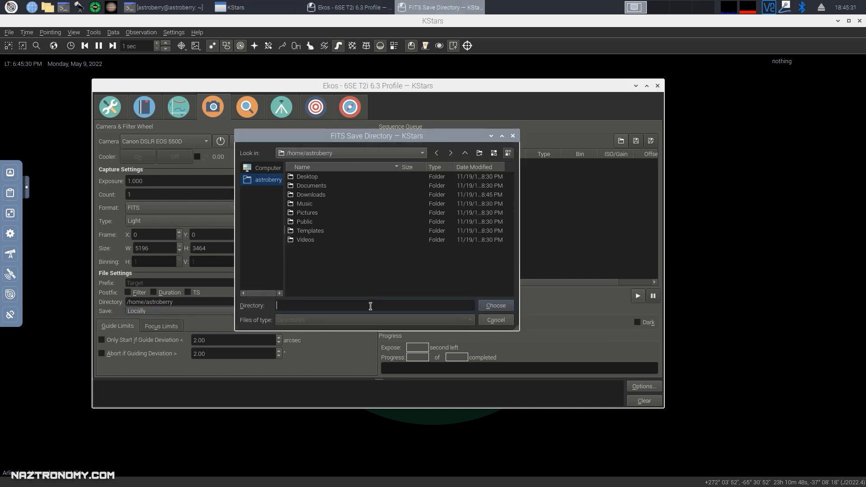
pyautogui.click(365, 153)
pyautogui.click(317, 178)
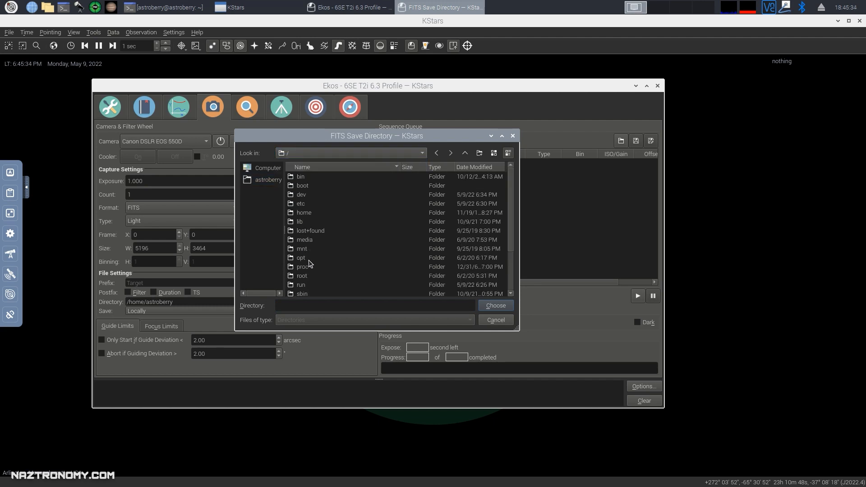
pyautogui.scroll(-1, 317, 273)
pyautogui.scroll(1, 307, 246)
pyautogui.doubleClick(306, 240)
pyautogui.doubleClick(310, 179)
pyautogui.click(318, 179)
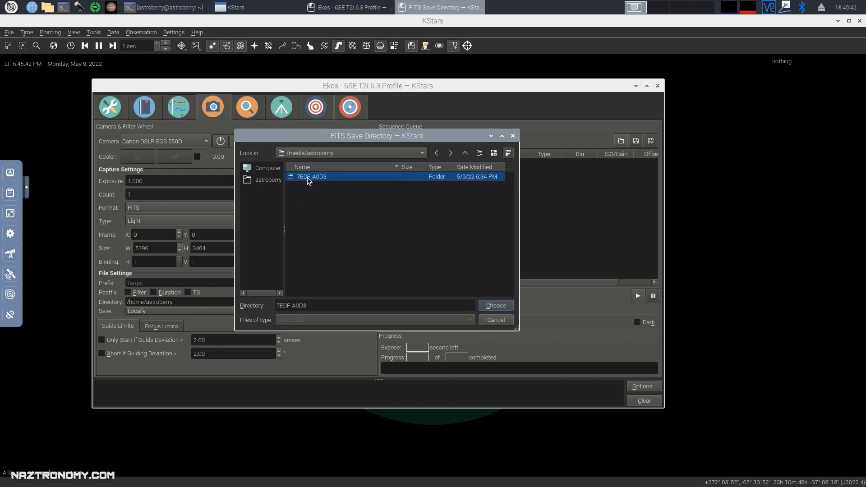
pyautogui.doubleClick(308, 178)
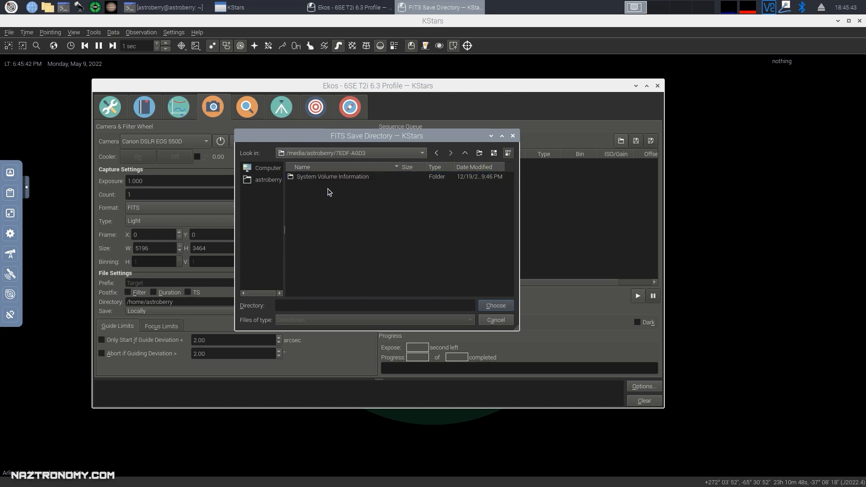
# Create a new folder M108 there and choose it as the capture directory.
pyautogui.click(479, 154)
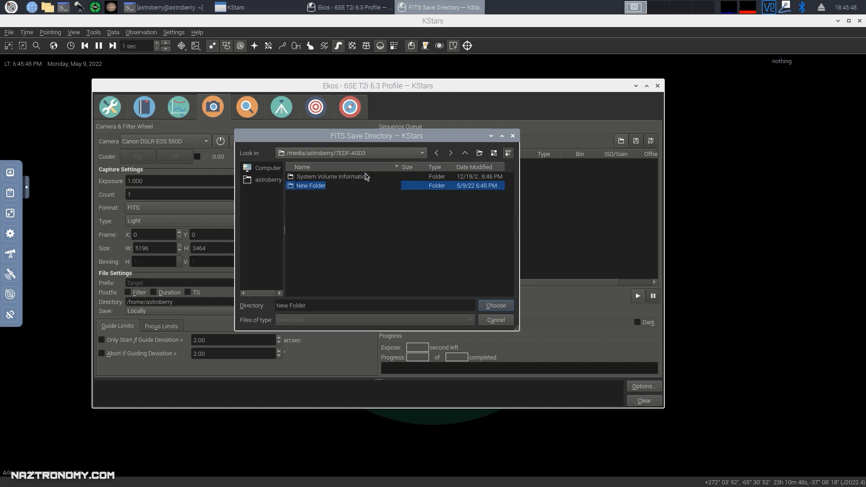
pyautogui.write('M108')
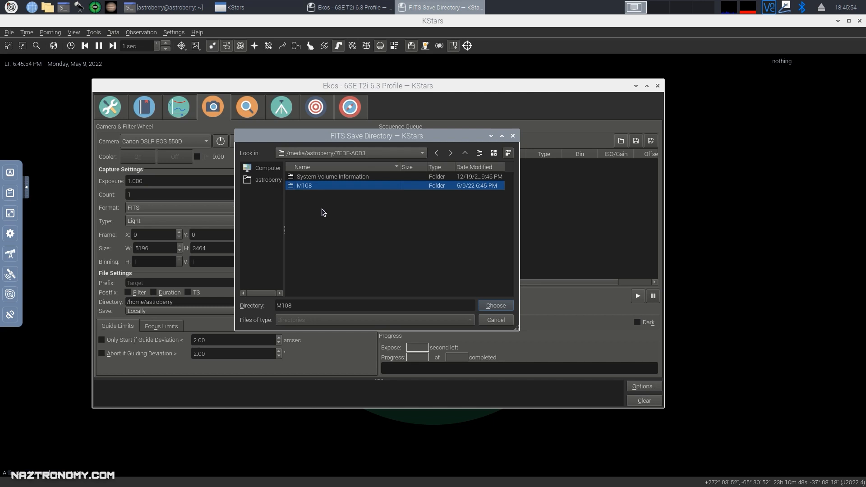
pyautogui.click(504, 307)
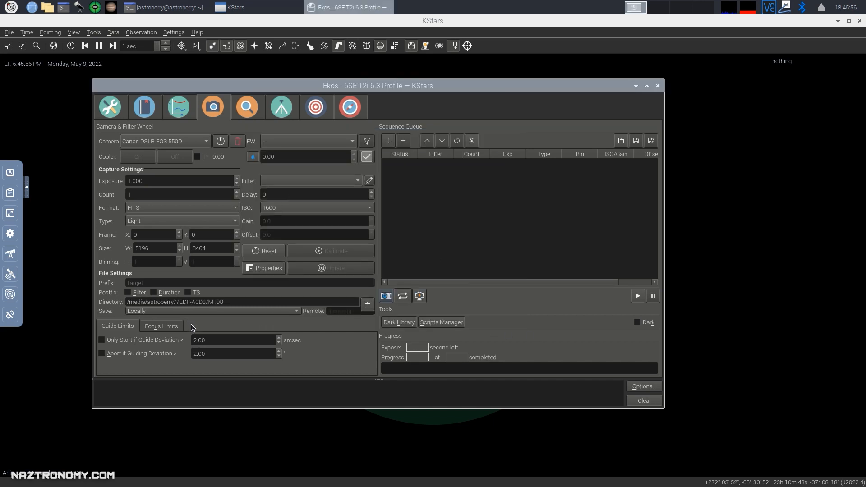
pyautogui.moveTo(140, 303); pyautogui.dragTo(233, 308)
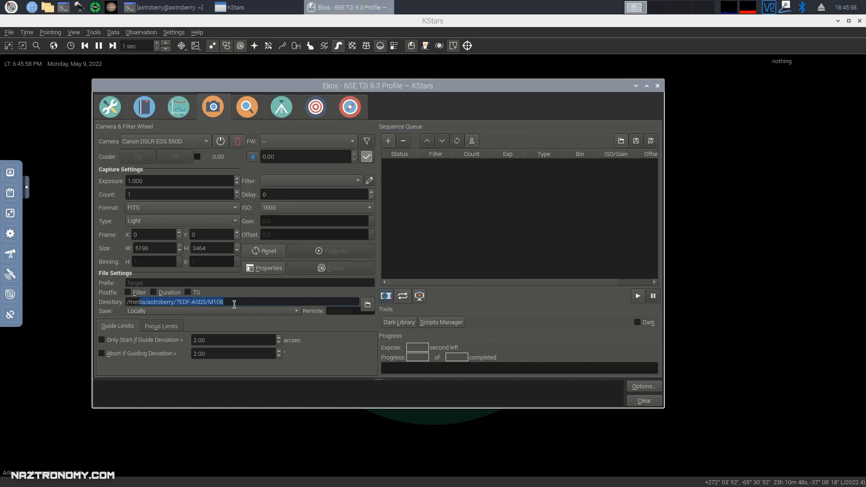
pyautogui.click(267, 302)
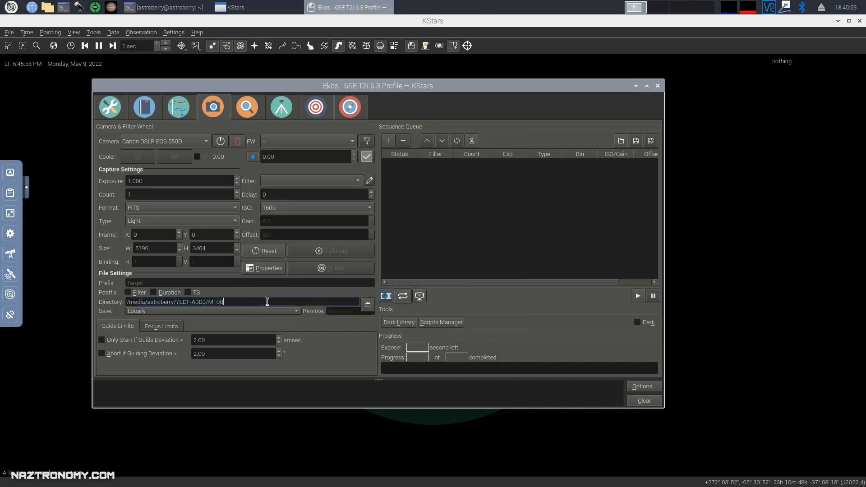
# Enable the Duration postfix in capture file names, then look at the Focus and Mount modules.
pyautogui.click(153, 293)
pyautogui.click(247, 107)
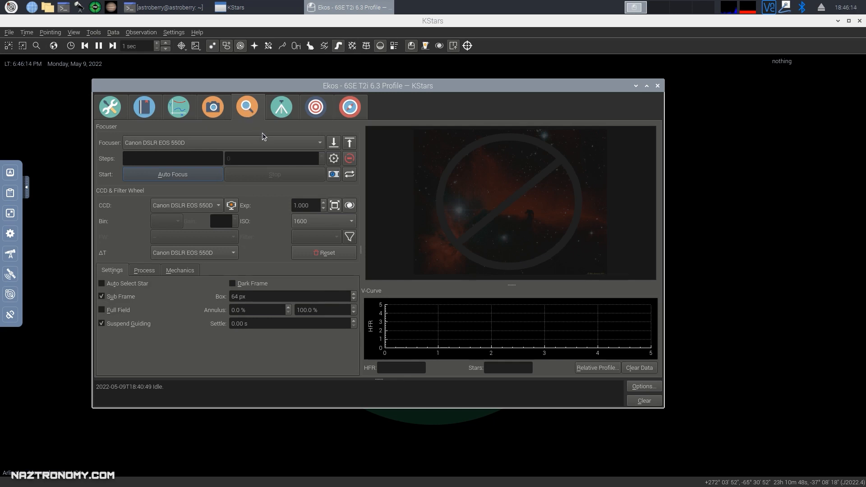
pyautogui.click(278, 112)
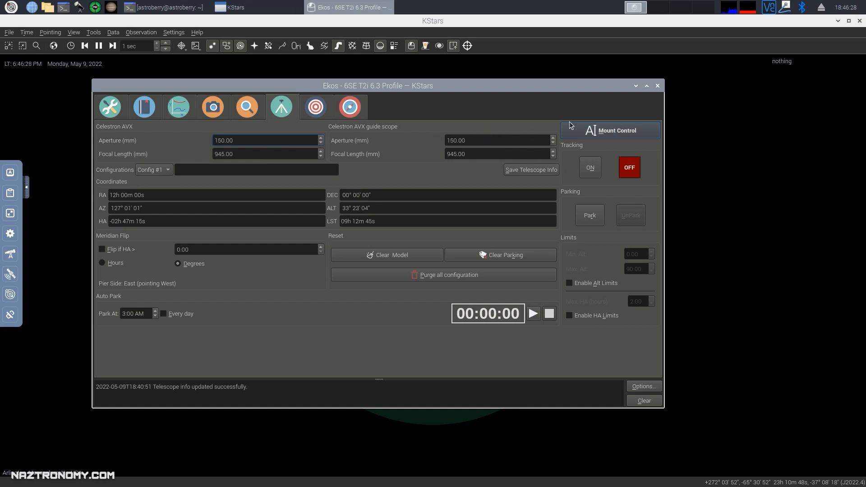
# Open Mount Control over Ekos and nudge the Celestron AVX west three times.
pyautogui.click(595, 134)
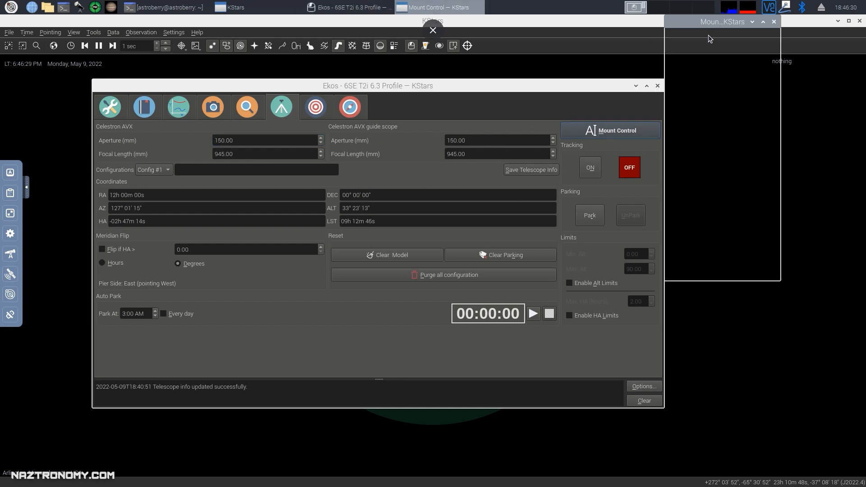
pyautogui.moveTo(707, 29); pyautogui.dragTo(149, 103)
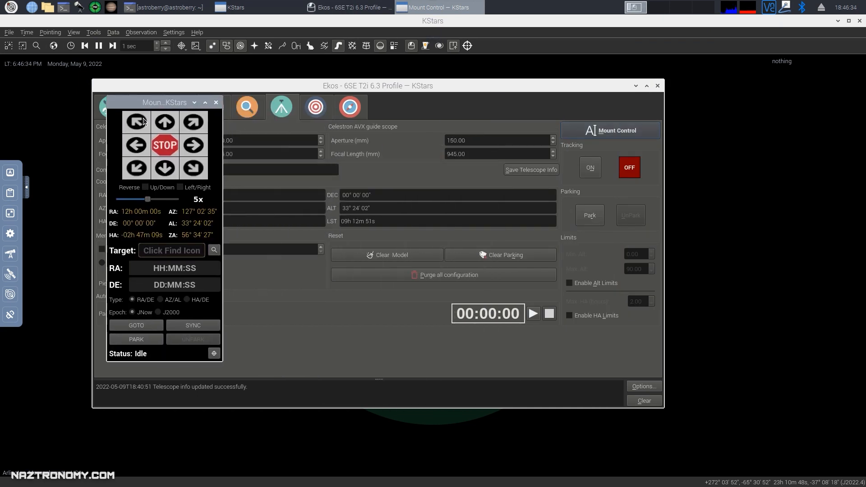
pyautogui.click(139, 147)
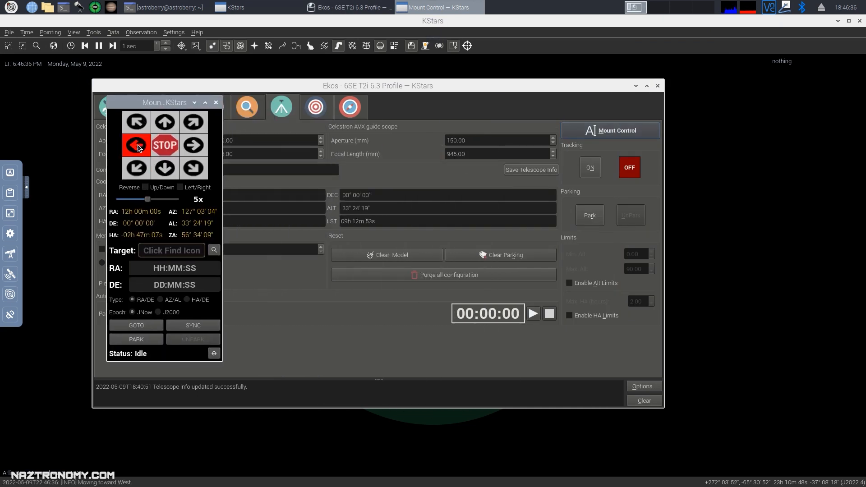
pyautogui.click(138, 149)
pyautogui.click(138, 149)
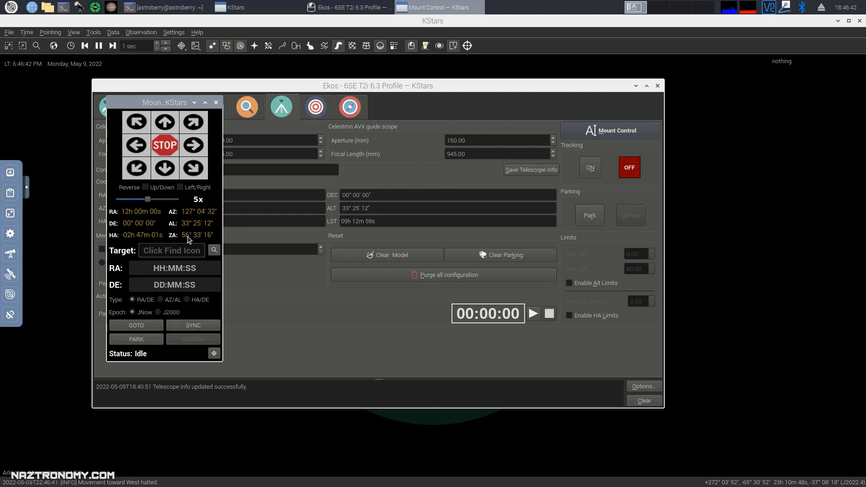
# At 9x slew speed, move the telescope west and then north.
pyautogui.moveTo(148, 199); pyautogui.dragTo(177, 199)
pyautogui.click(136, 147)
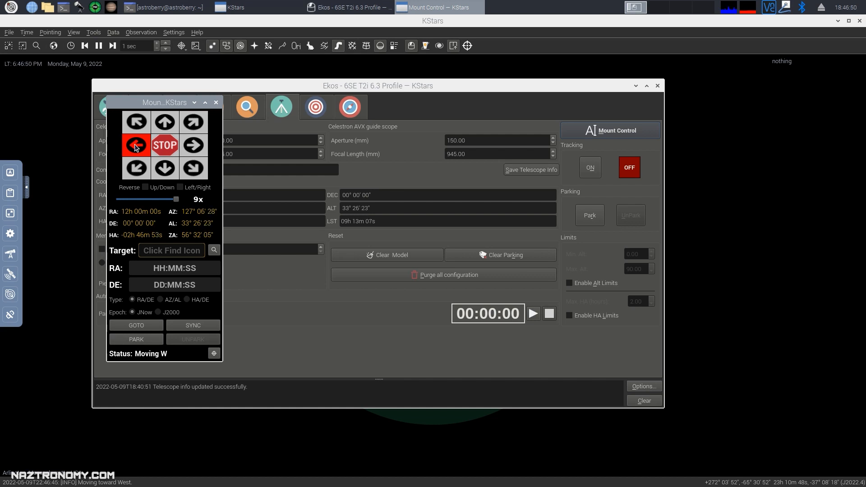
pyautogui.click(172, 119)
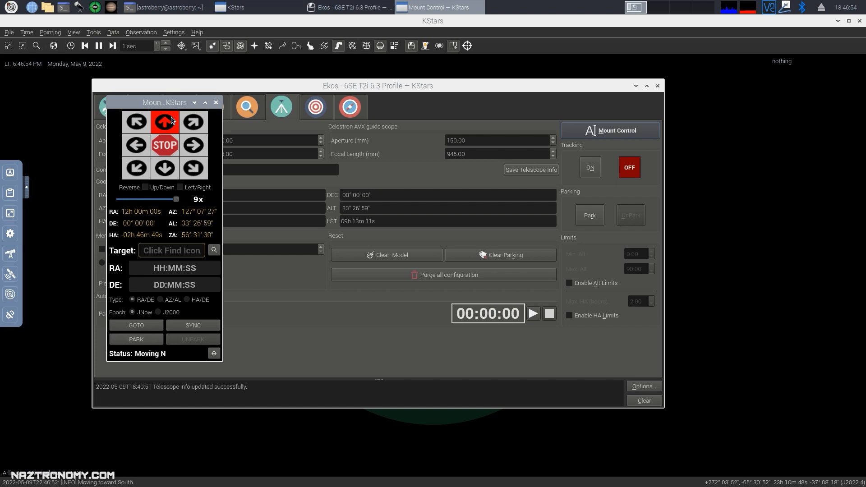
pyautogui.moveTo(171, 120); pyautogui.dragTo(172, 121)
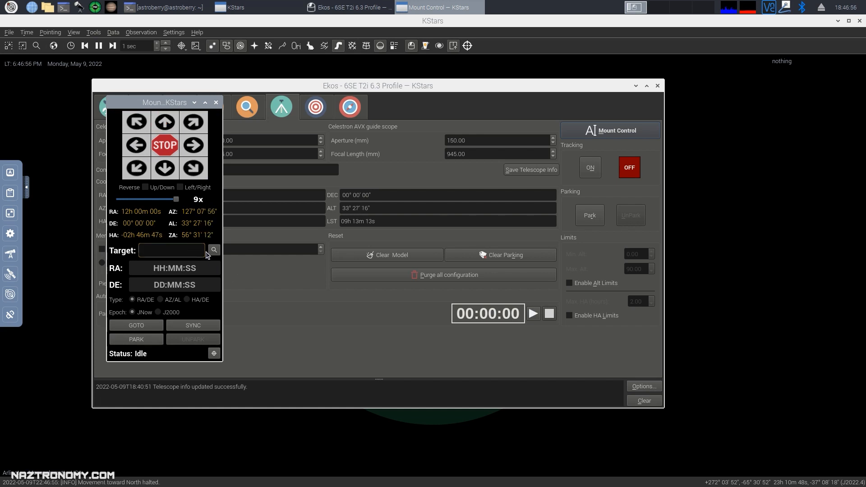
# Search for m108 and set M 108 (RA 11h 12m 49s, DE 55° 33' 27") as mount target.
pyautogui.click(213, 252)
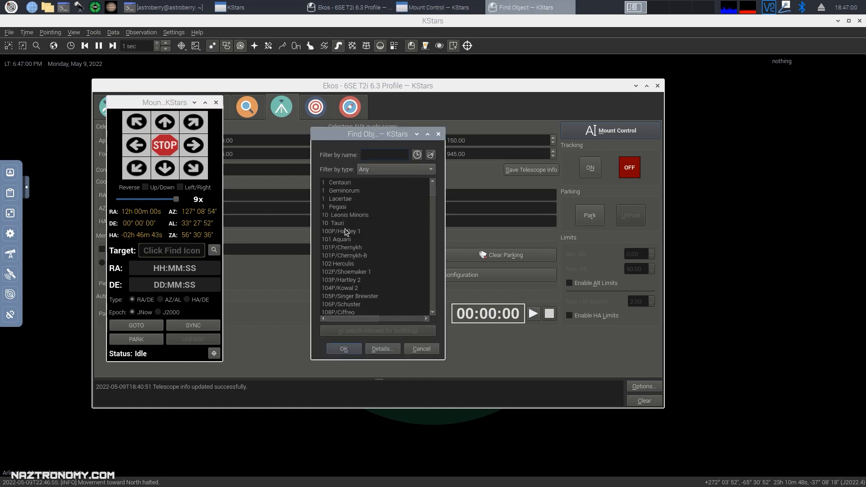
pyautogui.scroll(4, 344, 240)
pyautogui.write('m108')
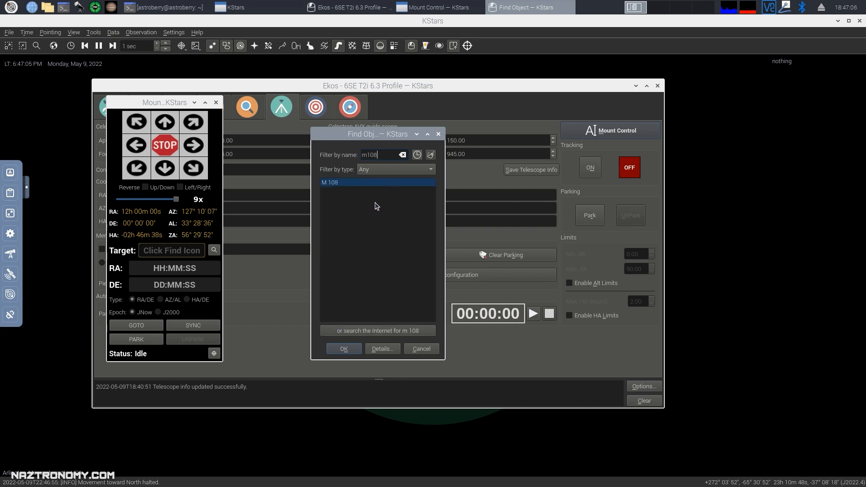
pyautogui.doubleClick(338, 185)
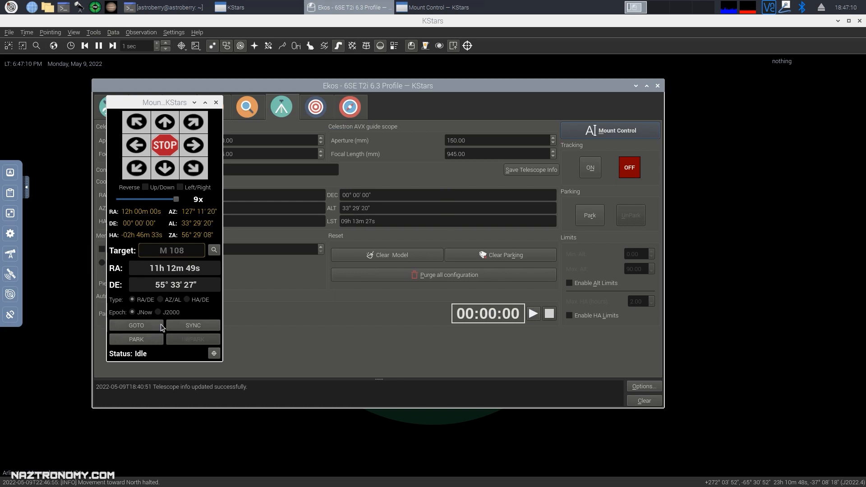
# Start the GOTO to M 108, stop it, and return to Capture showing prefix M_108.
pyautogui.click(132, 327)
pyautogui.click(132, 327)
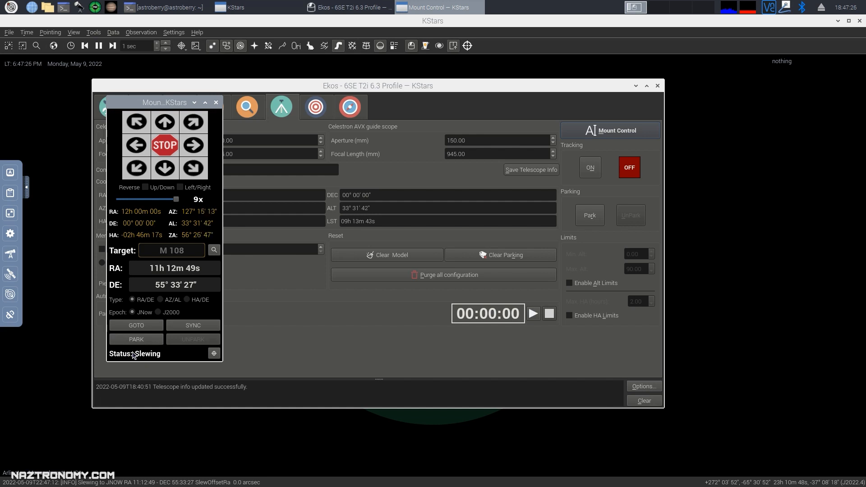
pyautogui.click(167, 143)
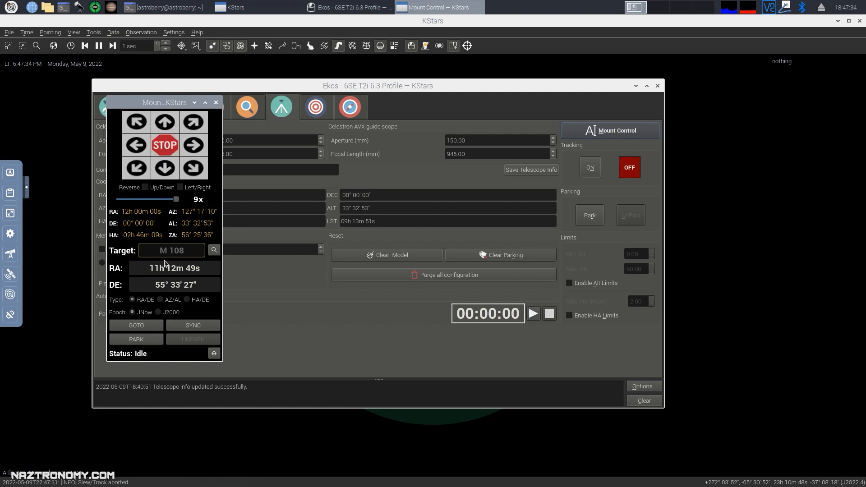
pyautogui.moveTo(167, 104); pyautogui.dragTo(509, 112)
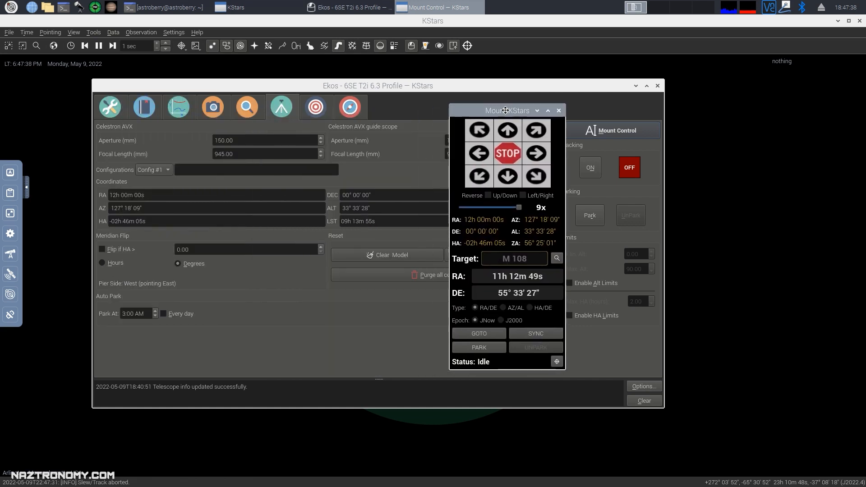
pyautogui.click(227, 107)
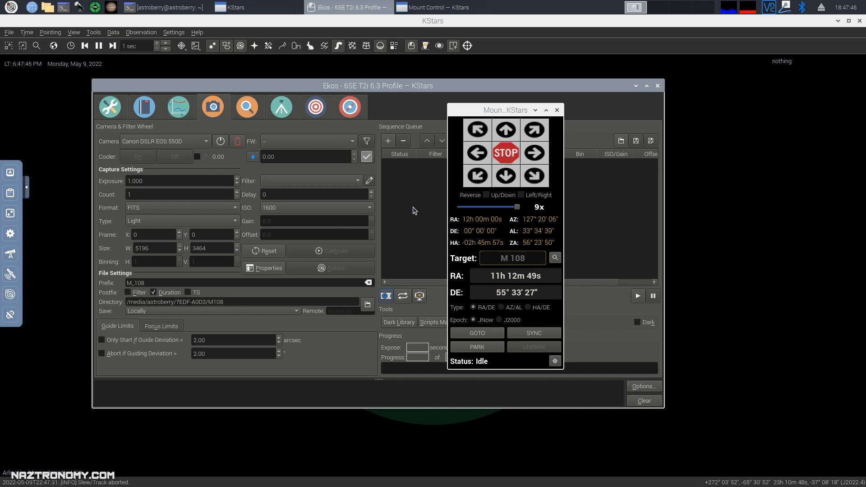
# Close Mount Control and switch via the Mount module to the Align module.
pyautogui.click(557, 110)
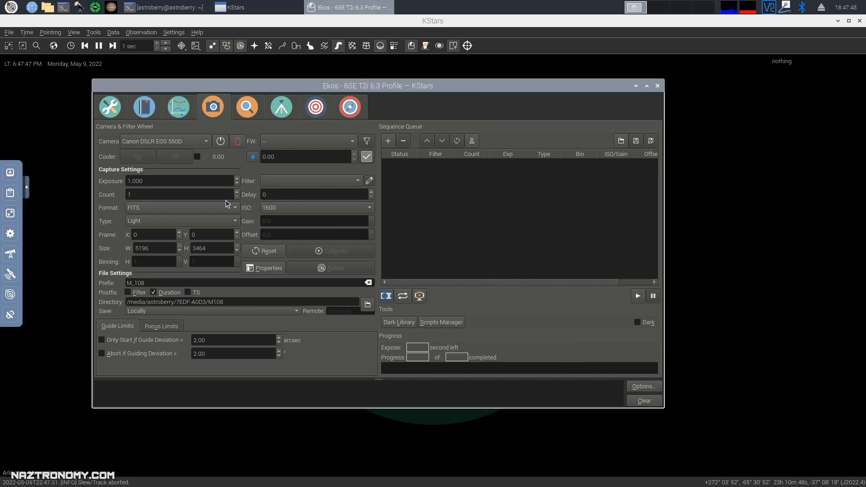
pyautogui.click(287, 115)
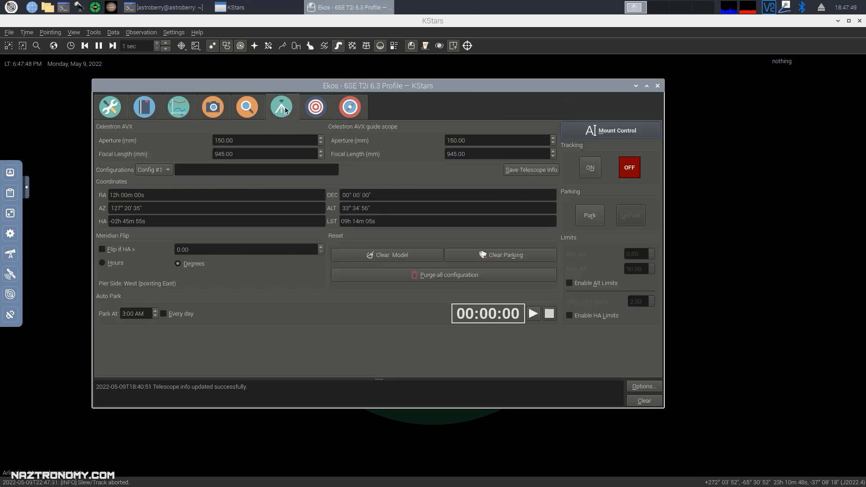
pyautogui.click(316, 111)
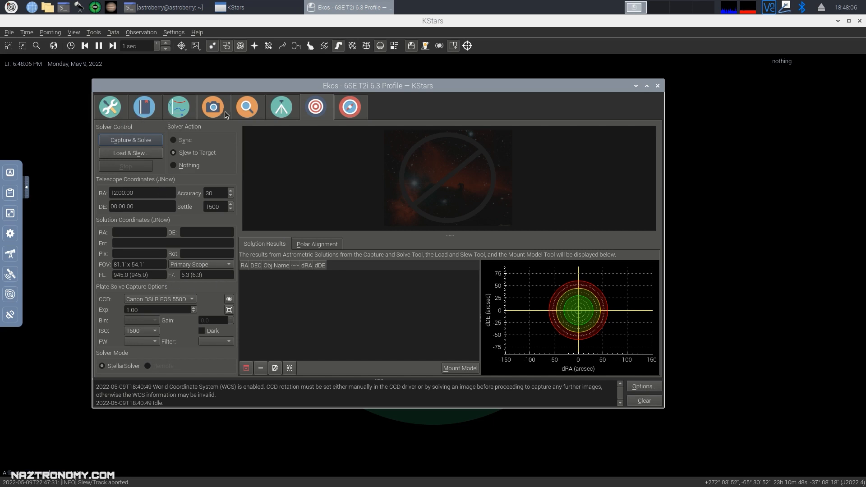
# Glance at the Guide module, then open Align's Options showing the StellarSolver settings.
pyautogui.click(352, 109)
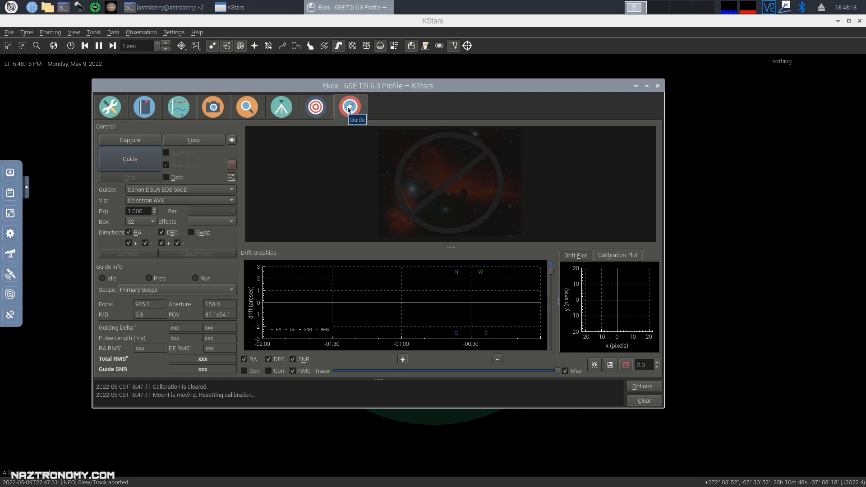
pyautogui.click(316, 108)
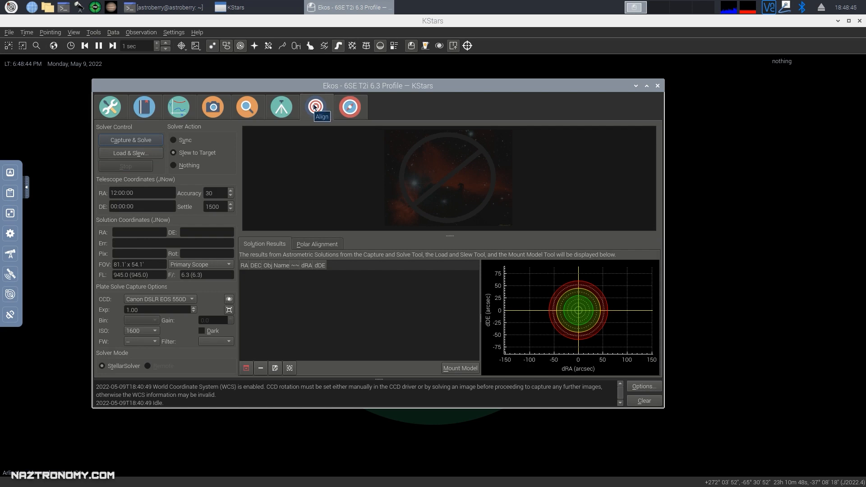
pyautogui.click(640, 389)
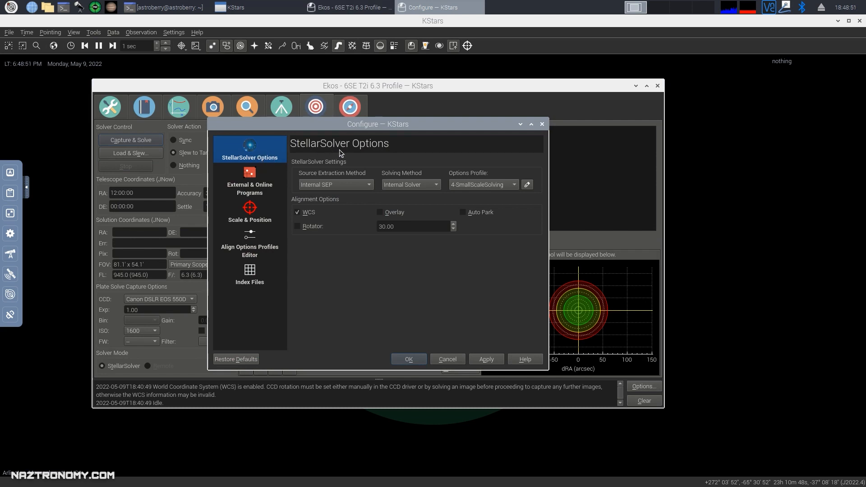
# Go from the external programs and scale pages to the Index Files list, moving the dialog up-left.
pyautogui.click(252, 176)
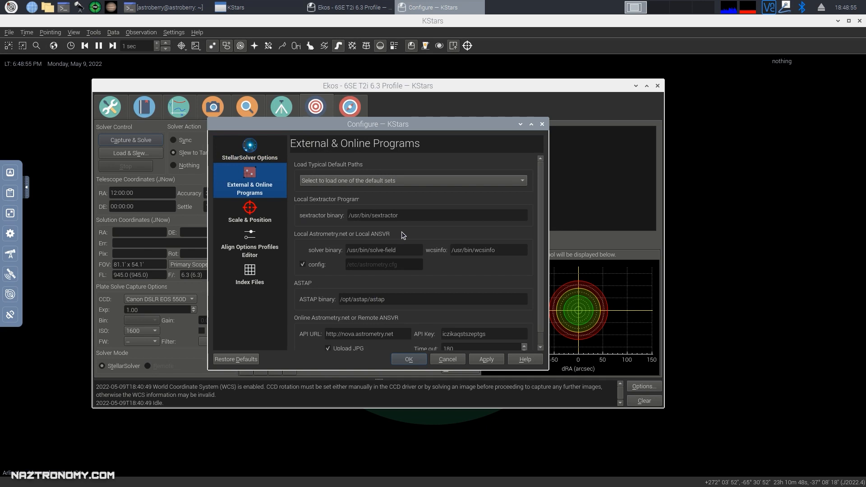
pyautogui.click(254, 215)
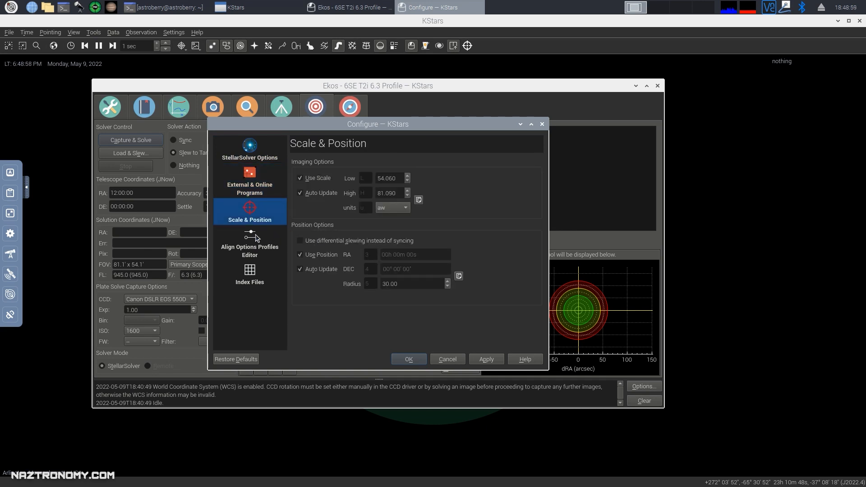
pyautogui.click(251, 276)
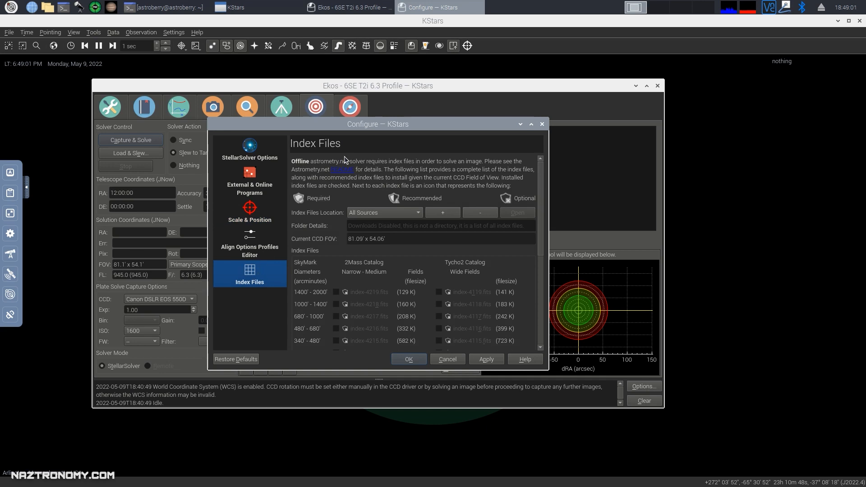
pyautogui.moveTo(353, 122); pyautogui.dragTo(318, 99)
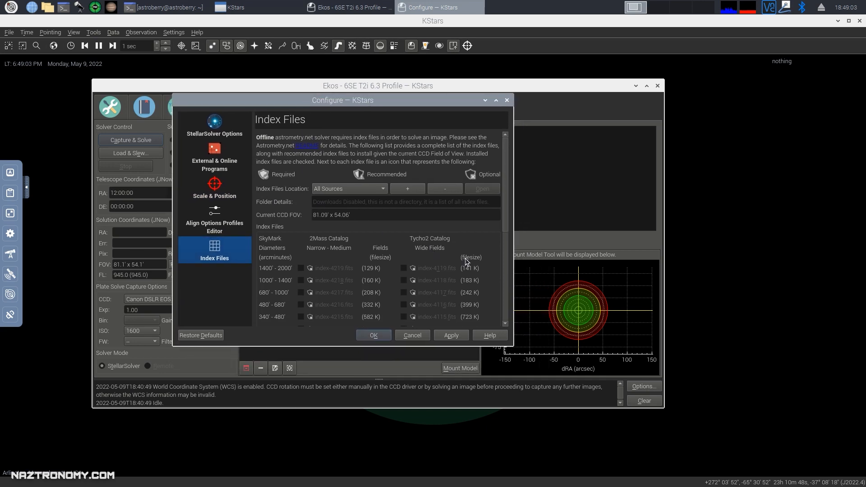
pyautogui.moveTo(509, 168); pyautogui.dragTo(509, 300)
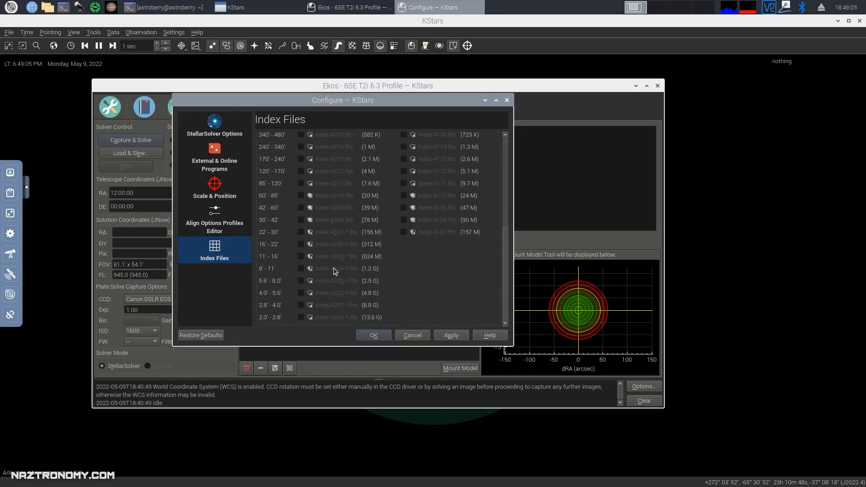
pyautogui.scroll(4, 328, 207)
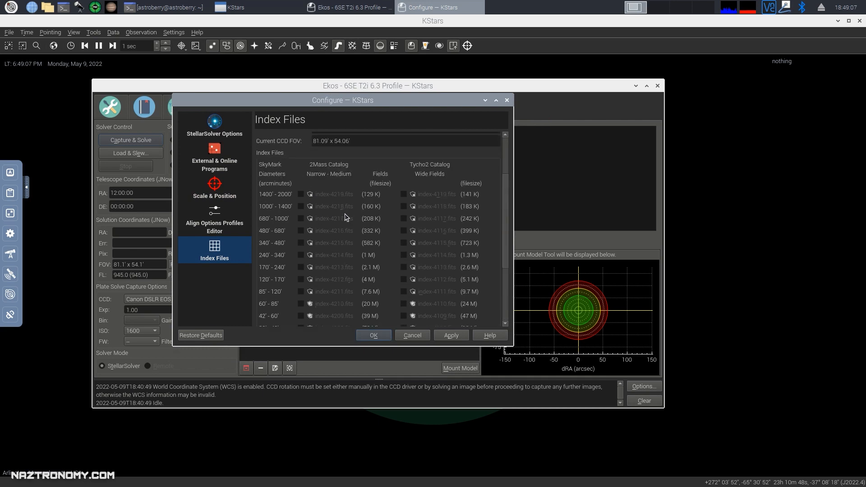
pyautogui.scroll(2, 344, 212)
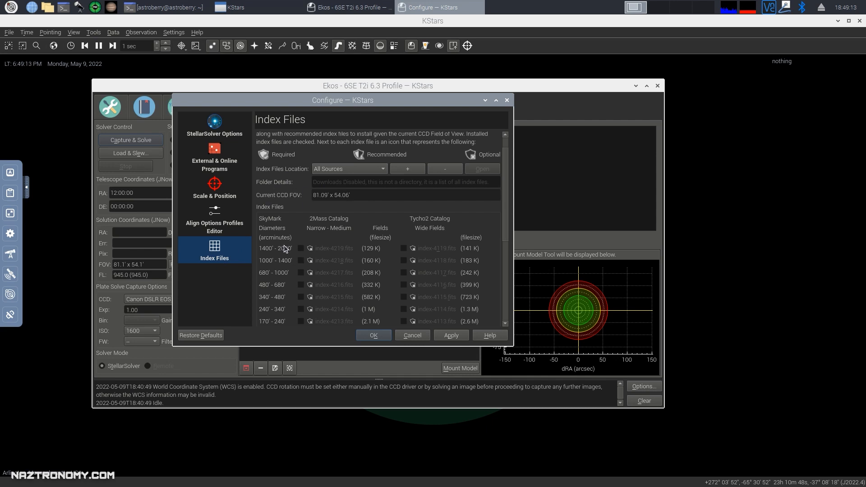
pyautogui.scroll(2, 293, 251)
# Switch the Index Files Location between the home folder and /usr/share/astrometry, then set All Sources.
pyautogui.click(355, 194)
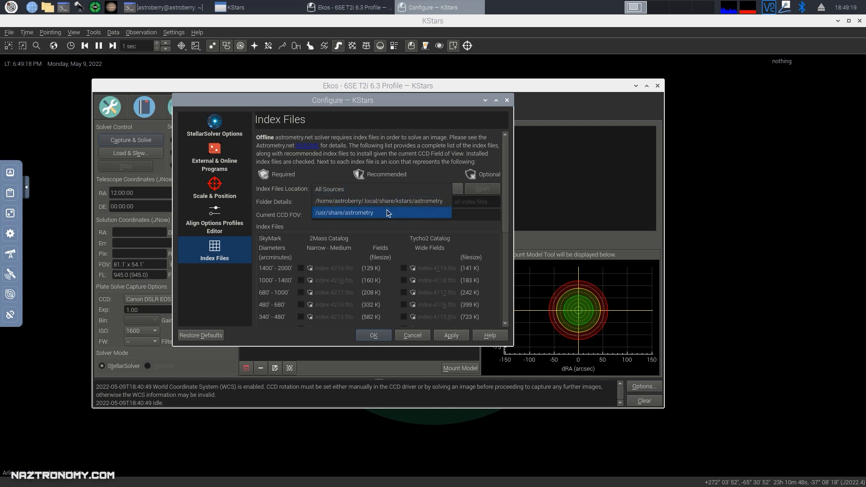
pyautogui.click(333, 195)
pyautogui.scroll(-2, 361, 270)
pyautogui.scroll(2, 363, 260)
pyautogui.click(343, 192)
pyautogui.click(330, 217)
pyautogui.click(347, 192)
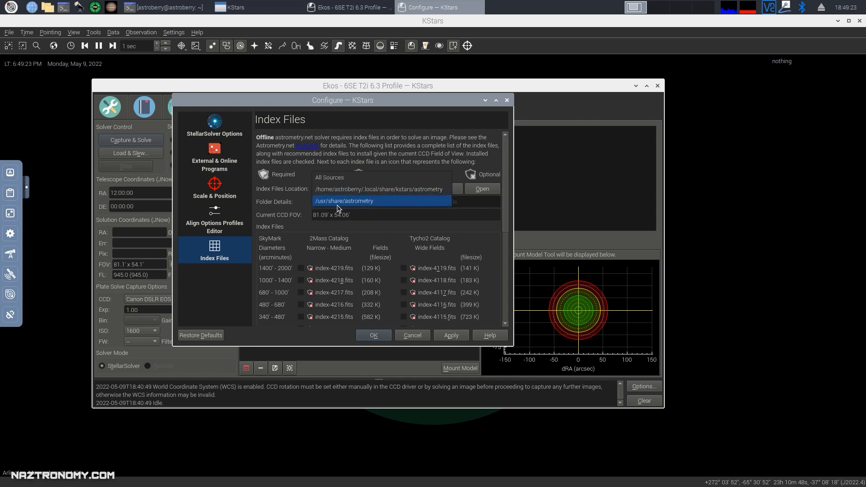
pyautogui.click(336, 208)
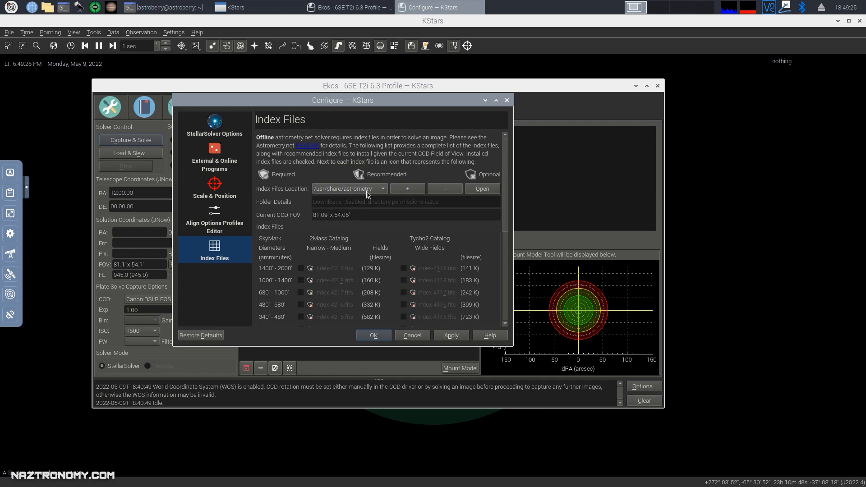
pyautogui.click(367, 194)
pyautogui.click(348, 168)
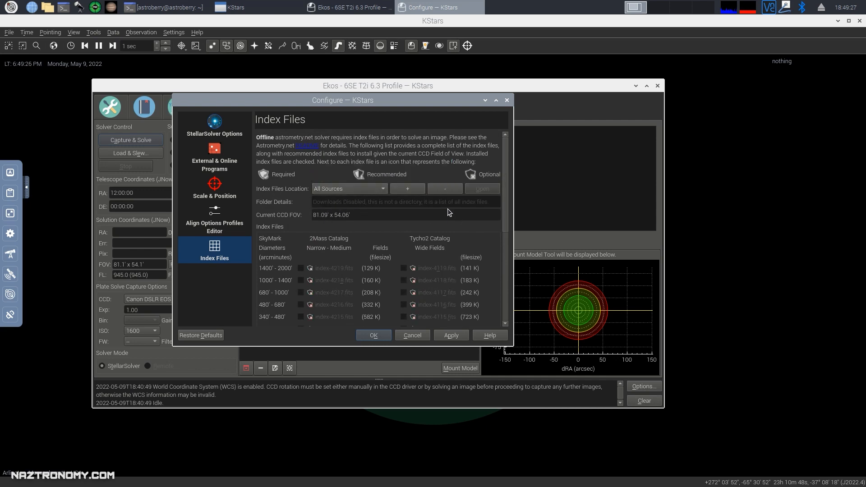
# Start adding an index folder, browse to /media/astroberry/7EDF-A0D3, then cancel without adding it.
pyautogui.click(408, 189)
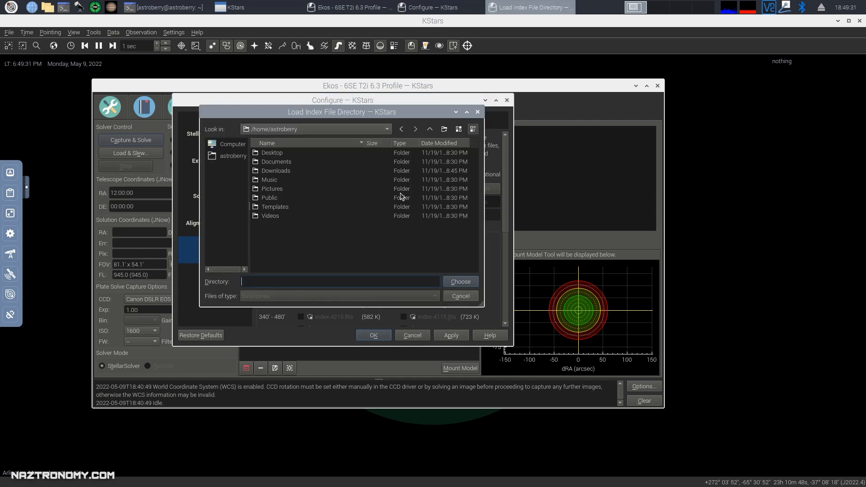
pyautogui.click(275, 131)
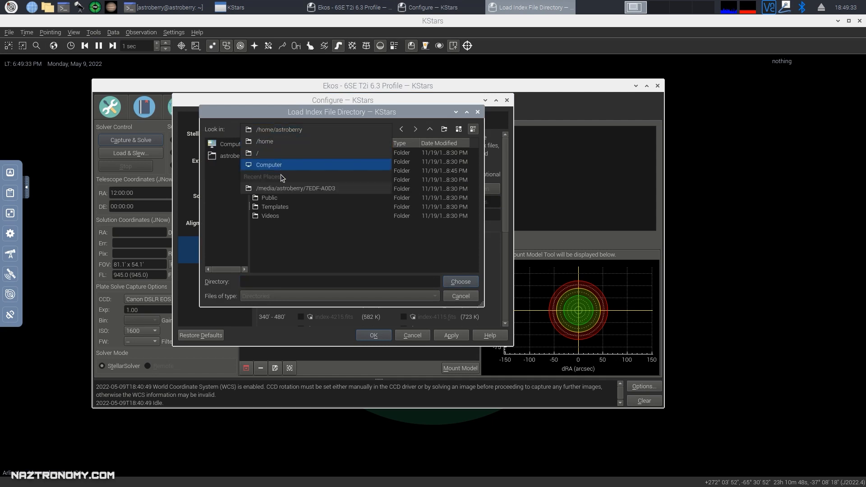
pyautogui.click(291, 187)
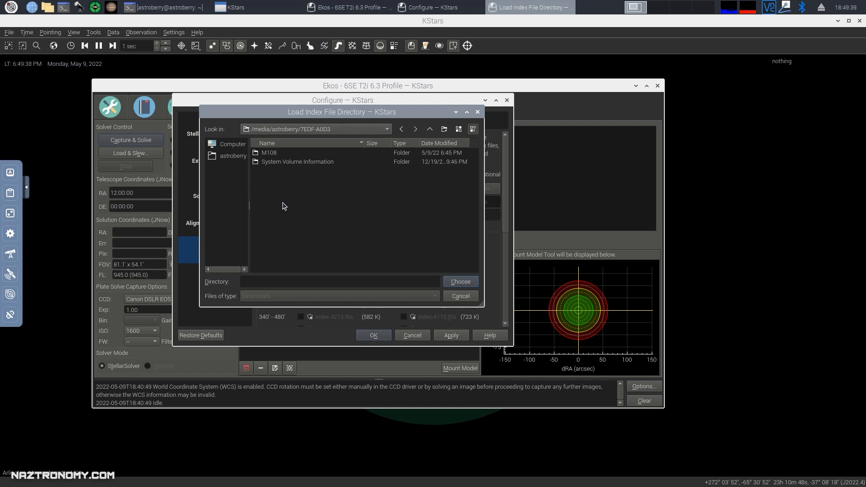
pyautogui.click(461, 296)
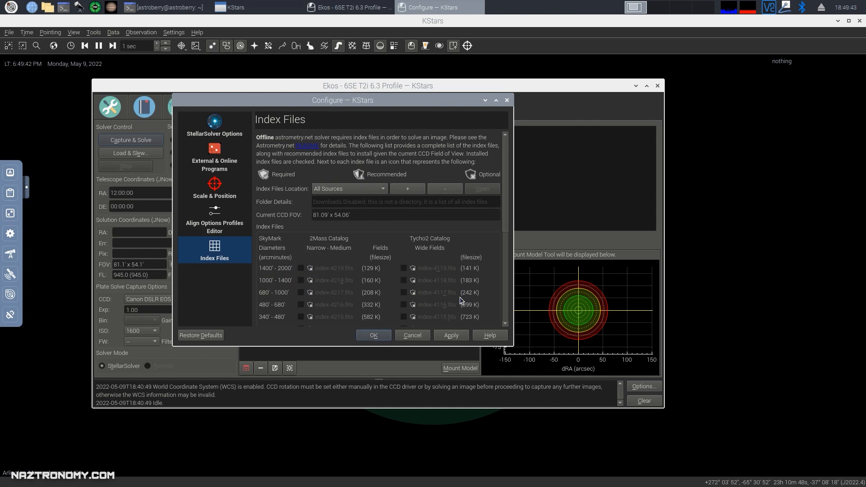
# Scroll through the unchecked 2MASS index-4210–4219 and Tycho2 index-4110–4119 files.
pyautogui.scroll(-2, 316, 206)
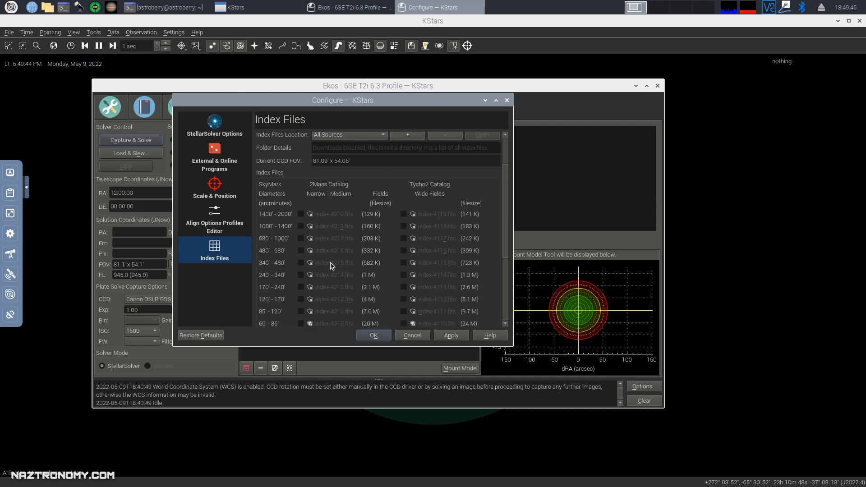
pyautogui.scroll(2, 316, 206)
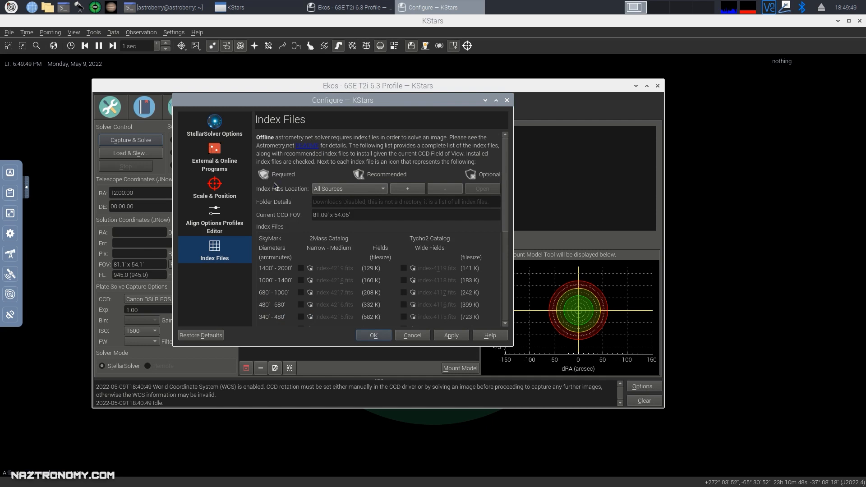
pyautogui.scroll(-2, 384, 180)
pyautogui.scroll(2, 293, 183)
pyautogui.scroll(-5, 323, 271)
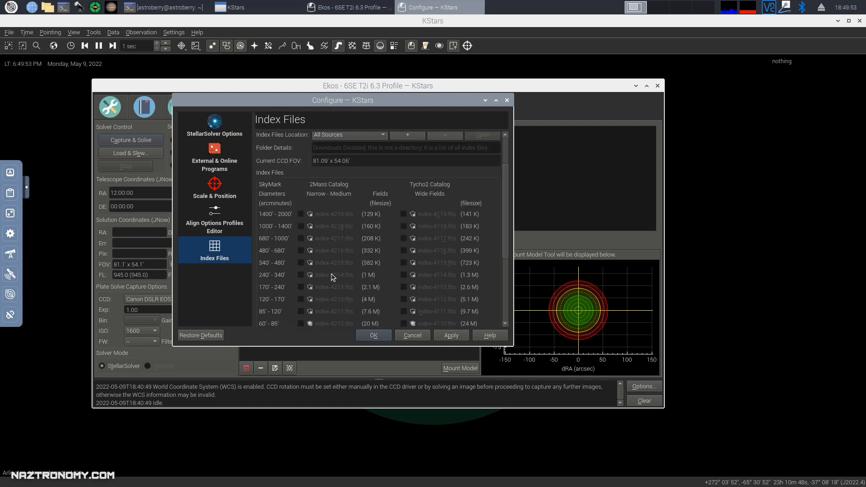
pyautogui.scroll(5, 346, 282)
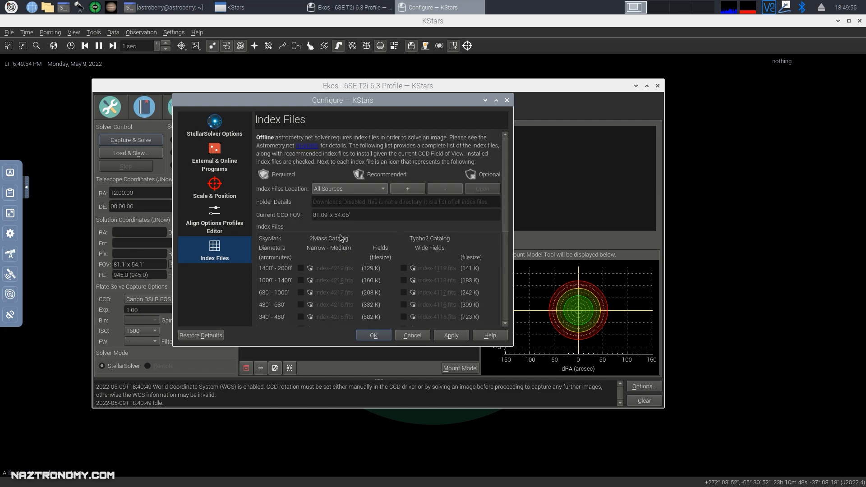
# Set the Index Files Location to /home/astroberry/.local/share/kstars/astrometry after trying other sources.
pyautogui.click(339, 190)
pyautogui.click(340, 202)
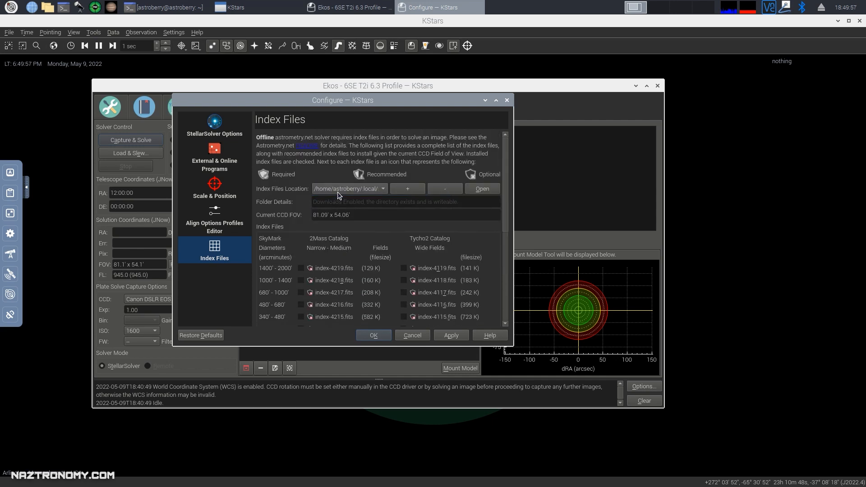
pyautogui.click(338, 192)
pyautogui.click(339, 172)
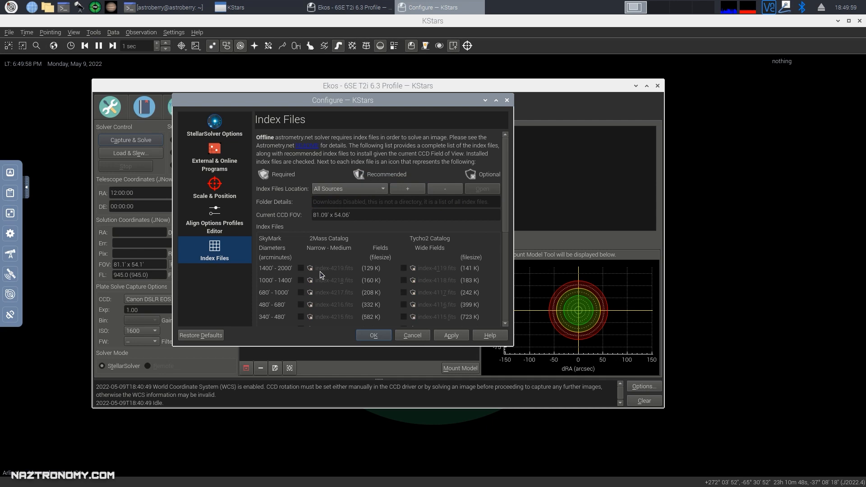
pyautogui.click(338, 188)
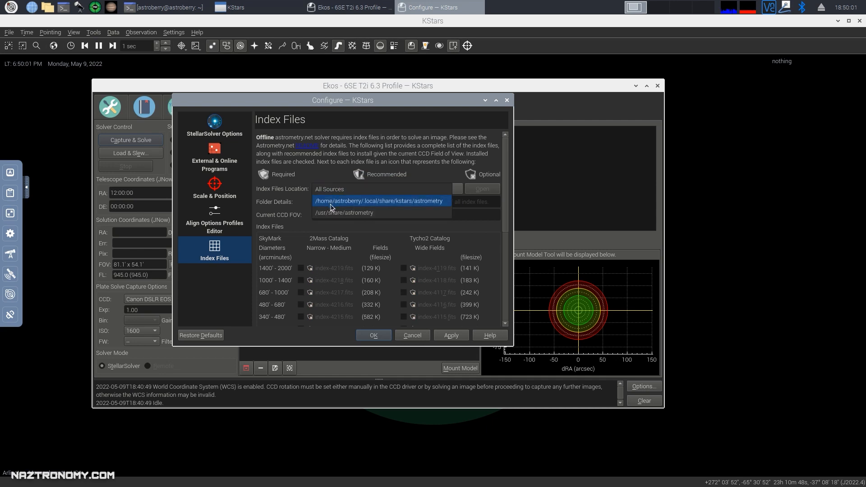
pyautogui.click(333, 202)
pyautogui.click(354, 193)
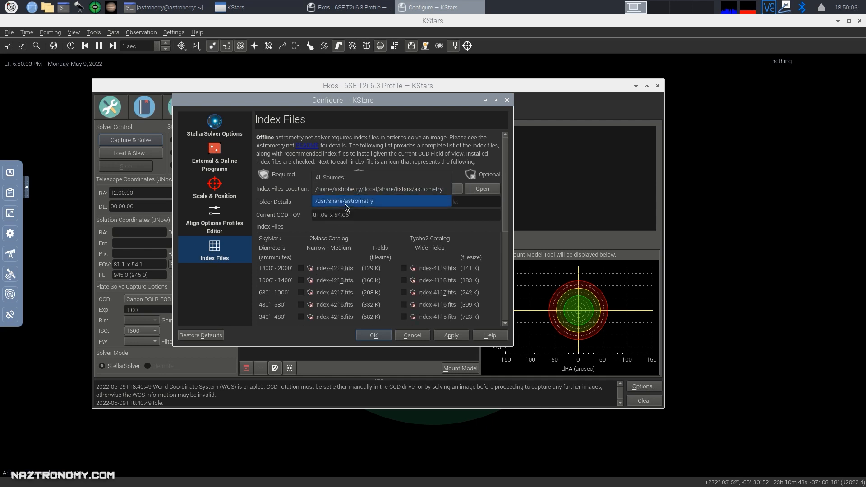
pyautogui.click(346, 205)
pyautogui.scroll(-2, 348, 229)
pyautogui.scroll(2, 348, 231)
pyautogui.click(334, 192)
pyautogui.click(332, 177)
pyautogui.scroll(-5, 334, 261)
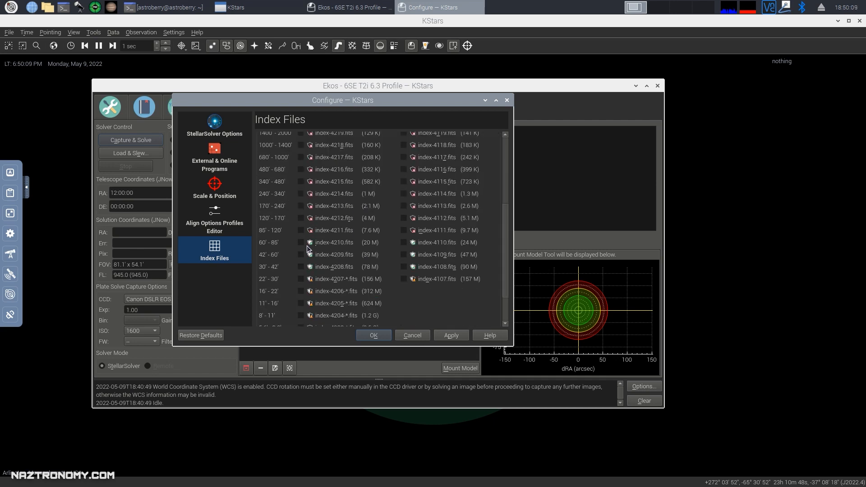
# Download index files 4210, 4209, 4208, 4110, 4109 and 4108.
pyautogui.click(302, 242)
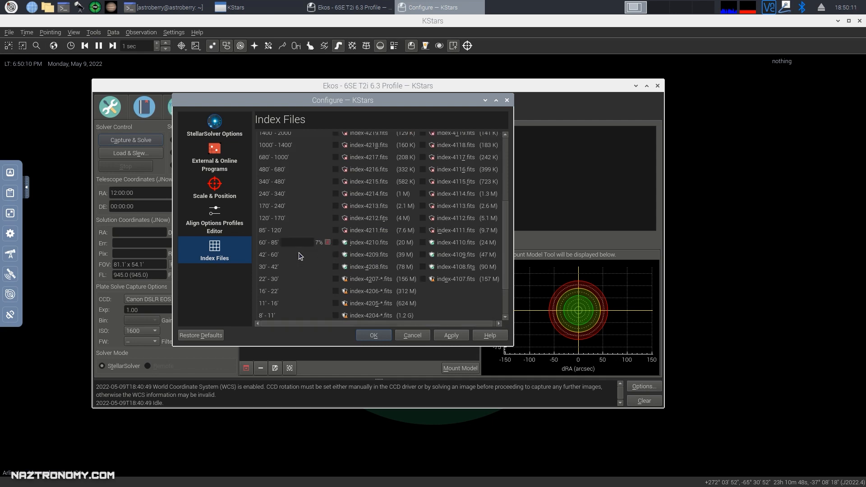
pyautogui.click(340, 255)
pyautogui.click(340, 267)
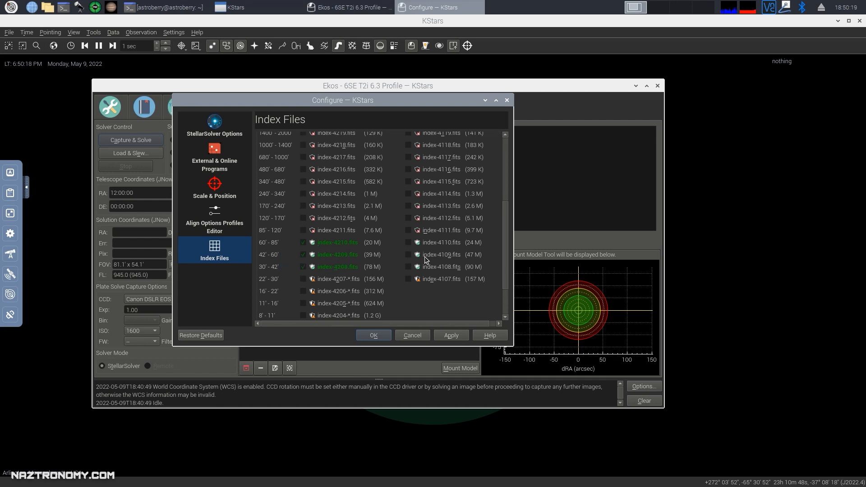
pyautogui.click(406, 255)
pyautogui.click(440, 244)
pyautogui.click(440, 268)
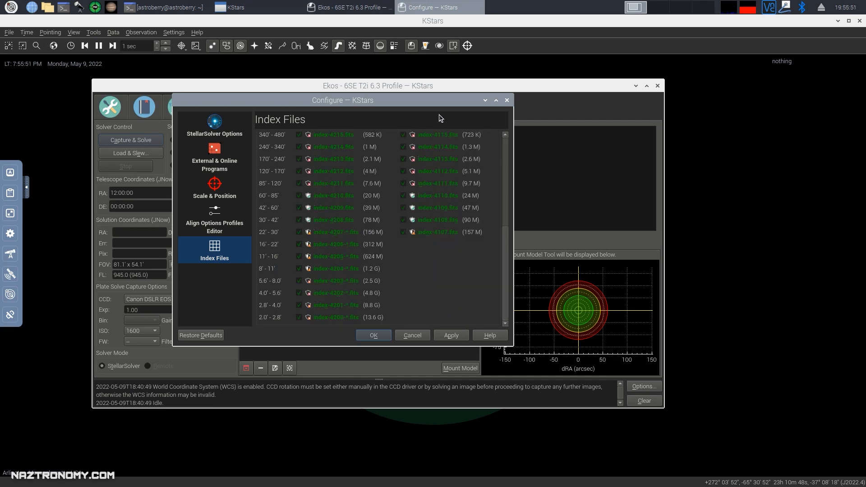
# Save the index file settings with OK, return Ekos to Setup, and close the Ekos window.
pyautogui.moveTo(435, 106); pyautogui.dragTo(447, 114)
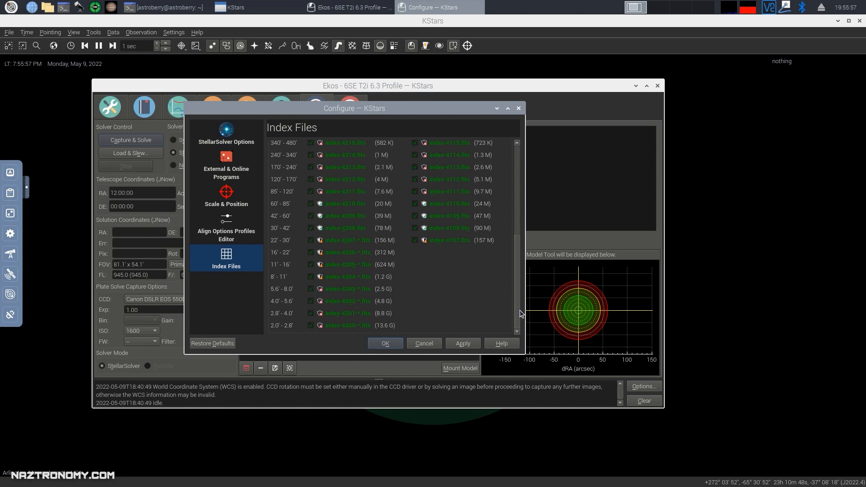
pyautogui.click(385, 344)
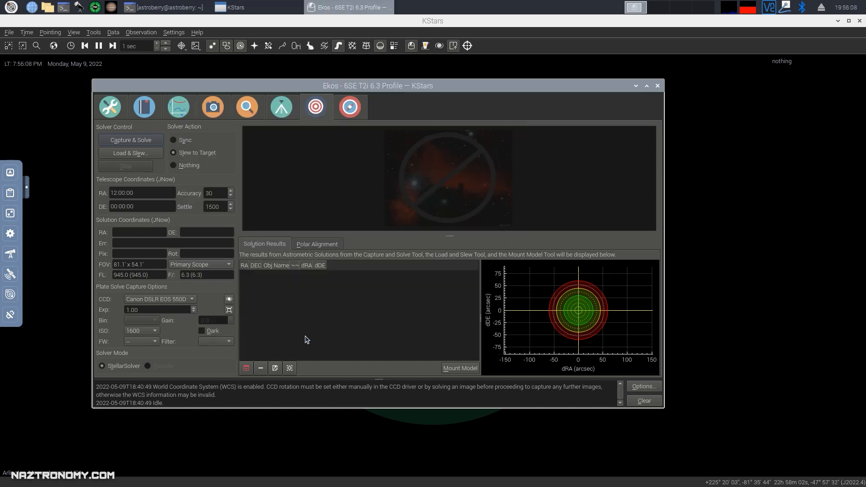
pyautogui.click(120, 112)
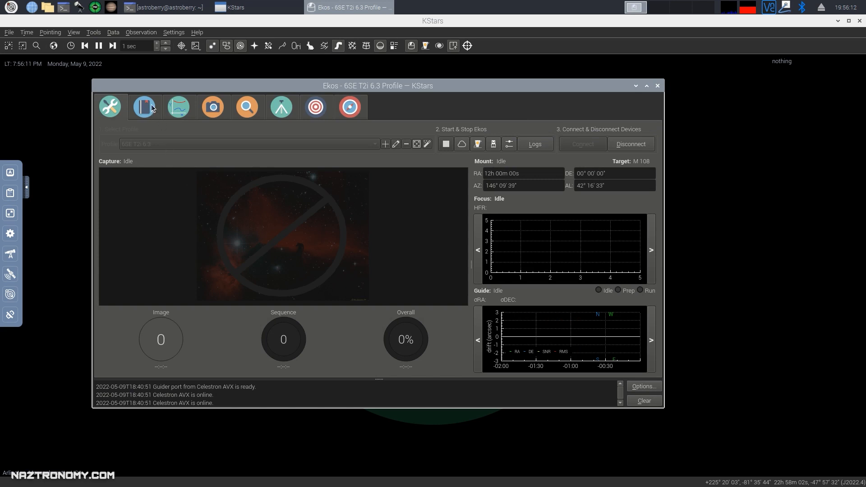
pyautogui.click(658, 86)
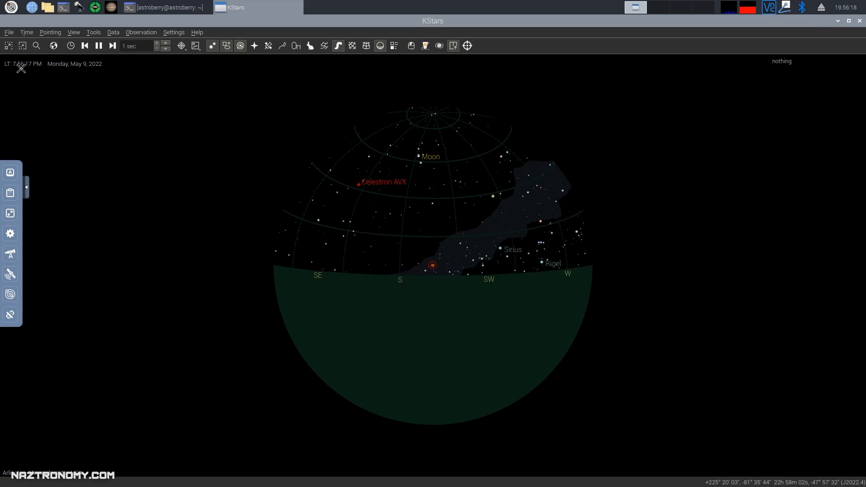
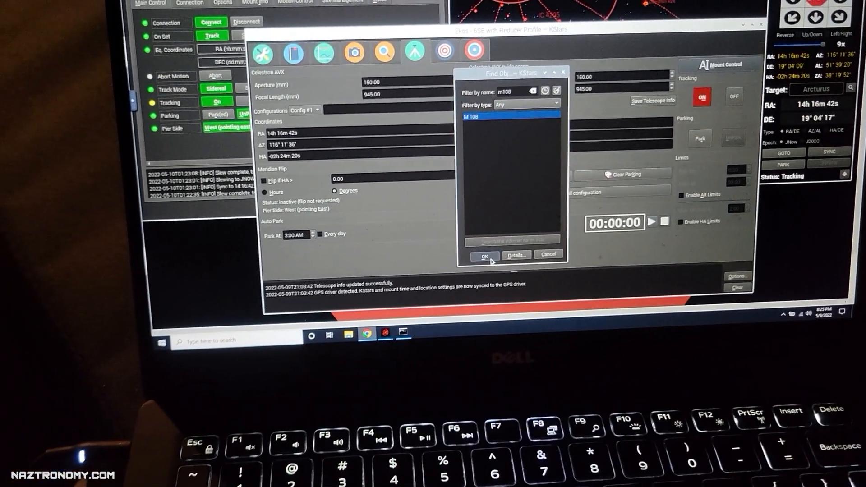
# Confirm M 108 as the mount target and bring up the Align module.
pyautogui.click(486, 257)
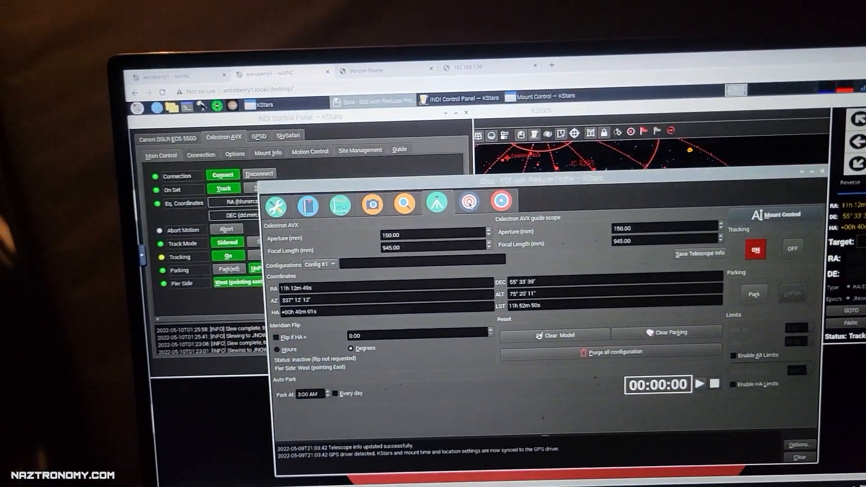
pyautogui.click(469, 203)
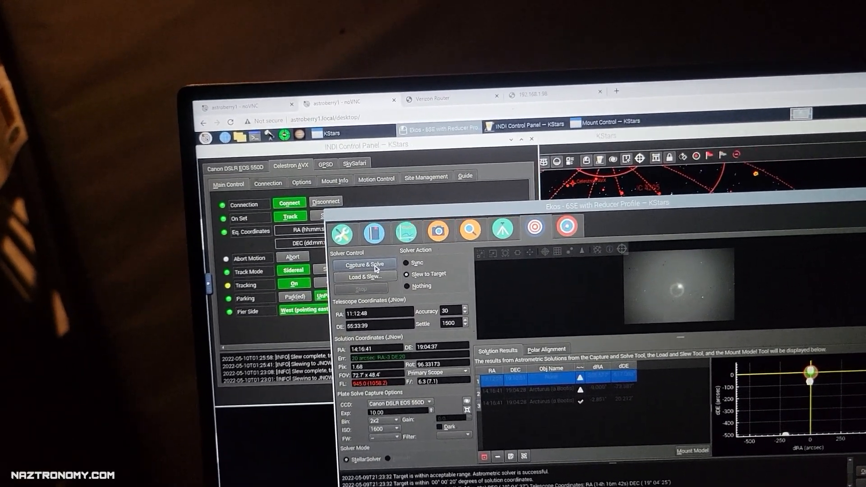
# Capture and plate-solve a new frame on M108, then move and enlarge the Ekos window.
pyautogui.click(375, 267)
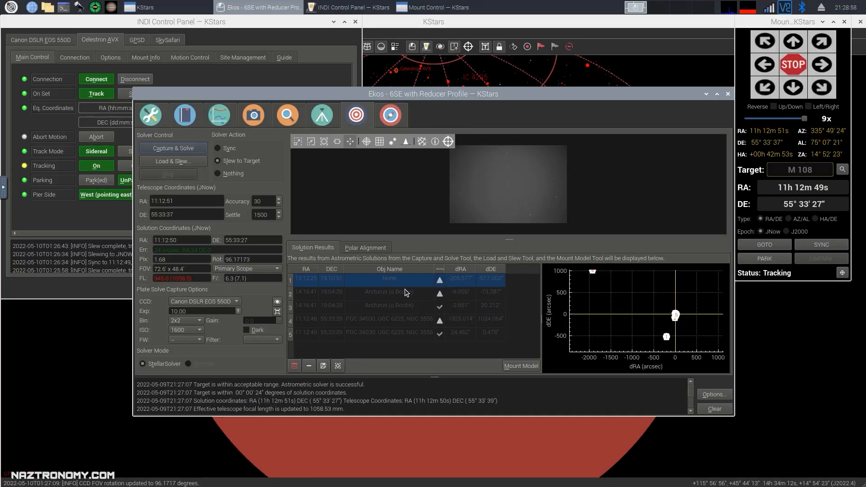
pyautogui.moveTo(393, 86); pyautogui.dragTo(344, 77)
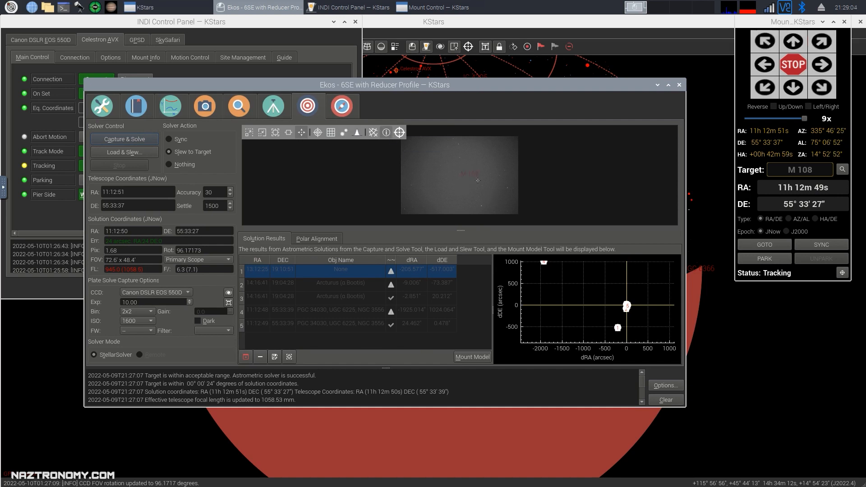
pyautogui.moveTo(685, 407); pyautogui.dragTo(812, 472)
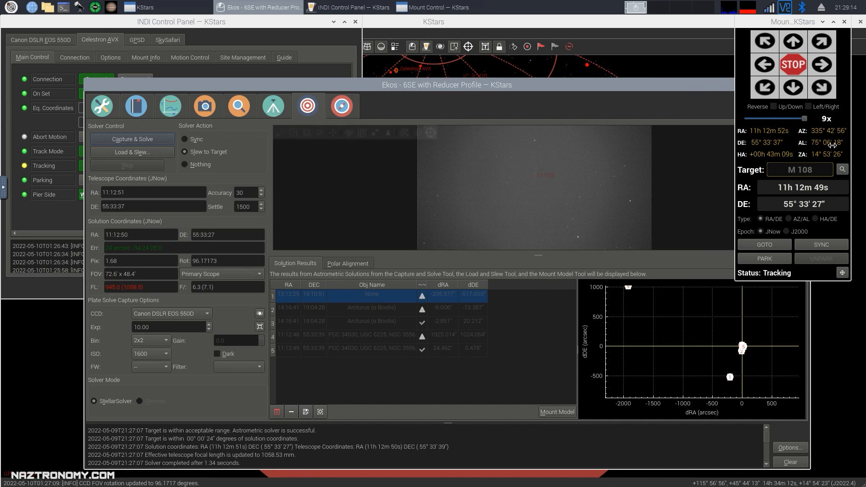
# Close the Mount Control panel and switch to the Capture module.
pyautogui.moveTo(845, 23); pyautogui.dragTo(827, 59)
pyautogui.click(828, 57)
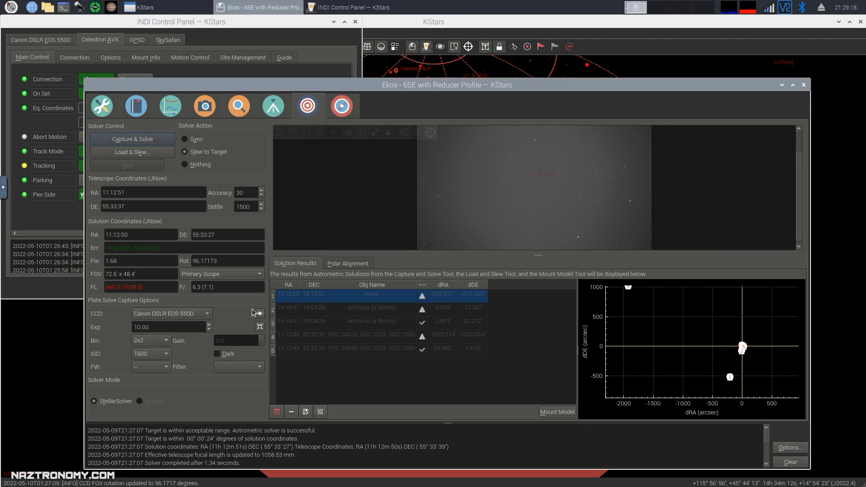
pyautogui.click(206, 113)
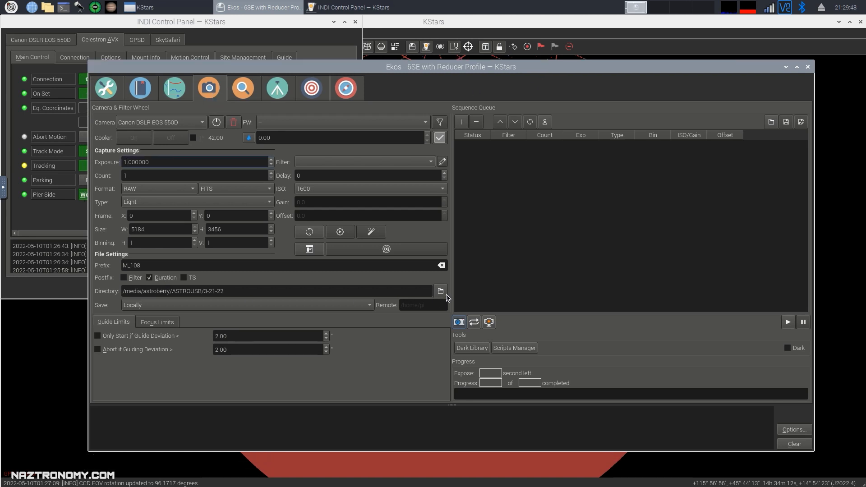
# Set the capture save directory to /media/astroberry/7EDF-A0D3/M108.
pyautogui.click(440, 291)
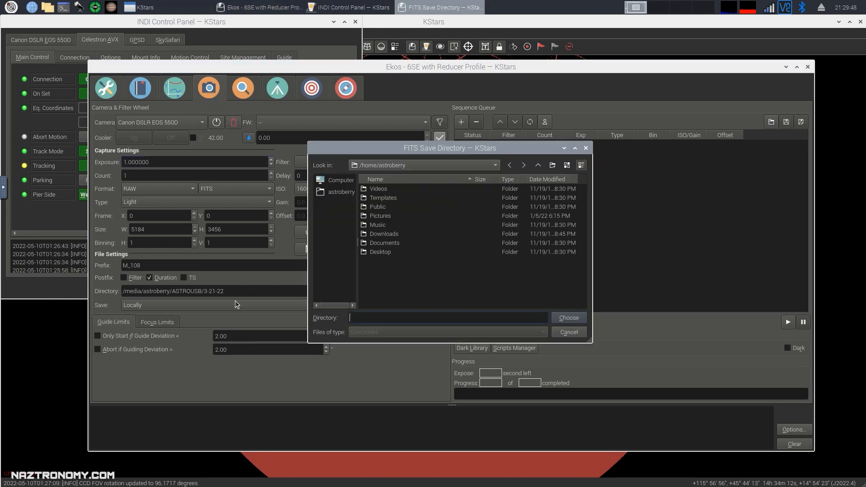
pyautogui.click(487, 164)
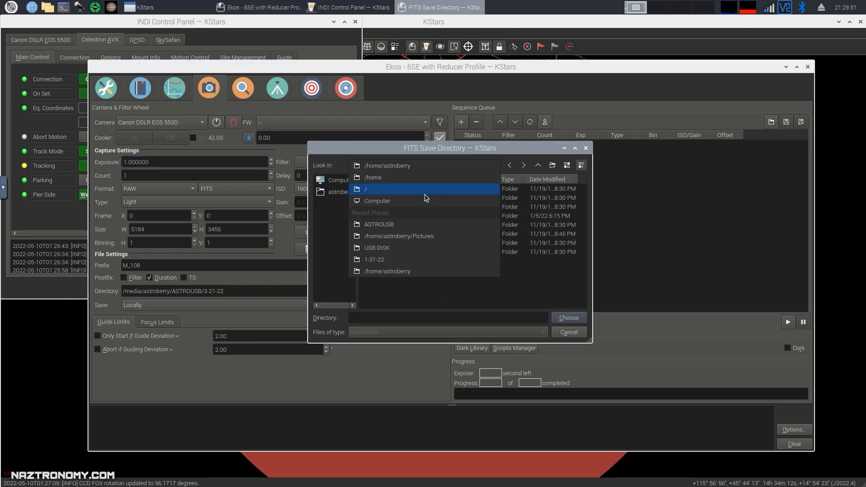
pyautogui.click(391, 248)
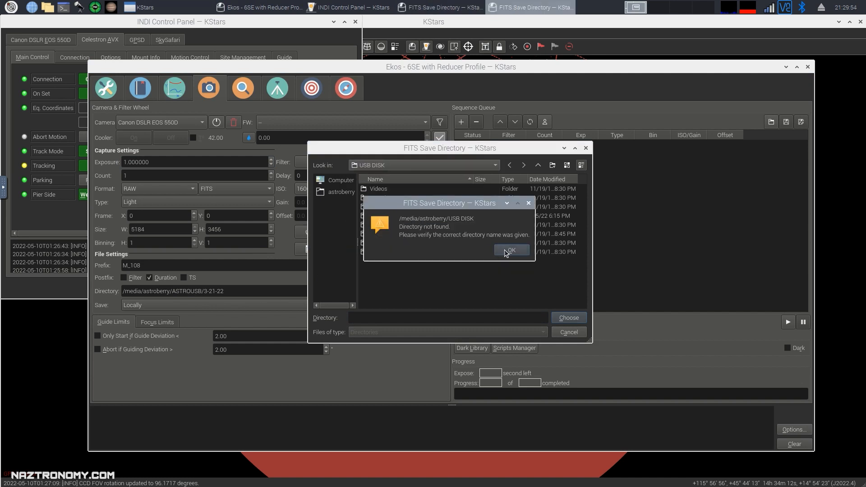
pyautogui.click(509, 251)
pyautogui.click(493, 167)
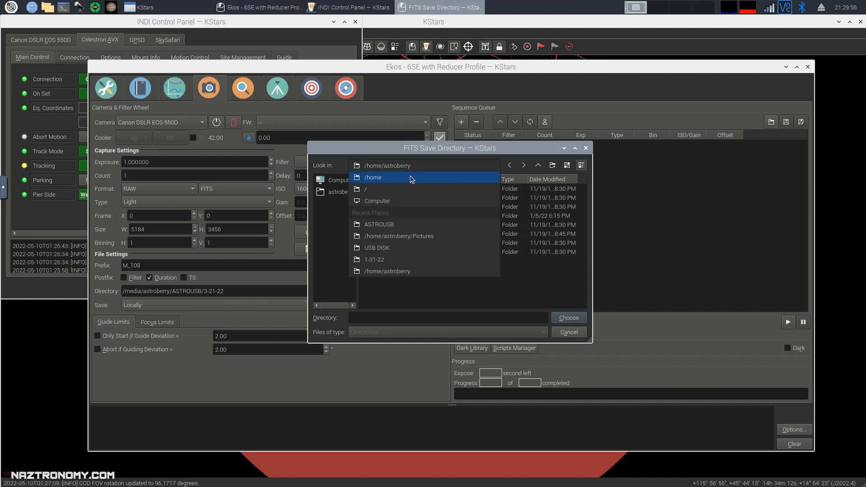
pyautogui.click(388, 190)
pyautogui.doubleClick(386, 288)
pyautogui.doubleClick(389, 189)
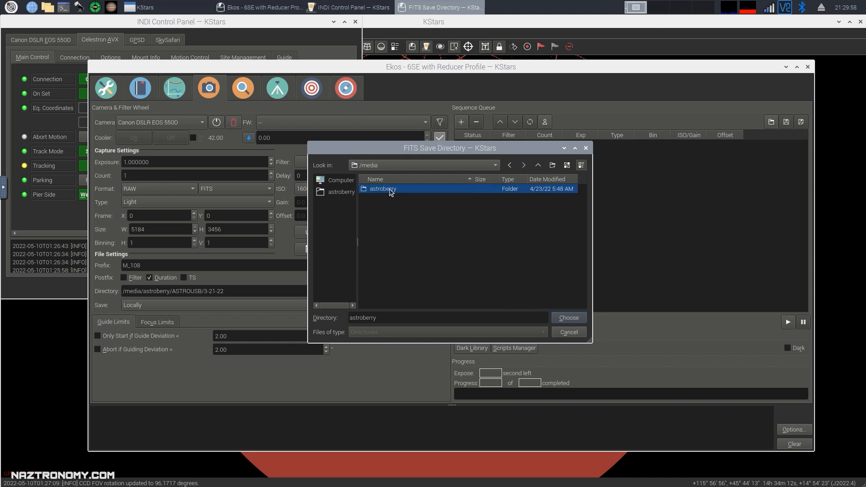
pyautogui.doubleClick(387, 190)
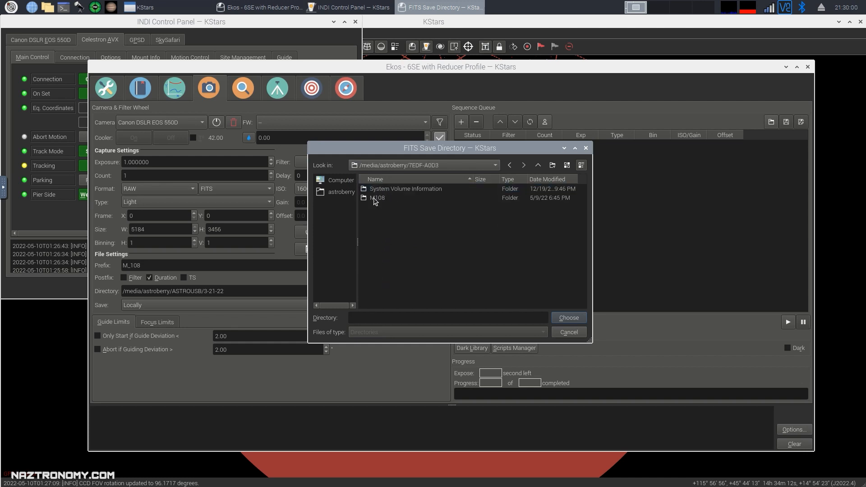
pyautogui.click(377, 199)
pyautogui.click(575, 321)
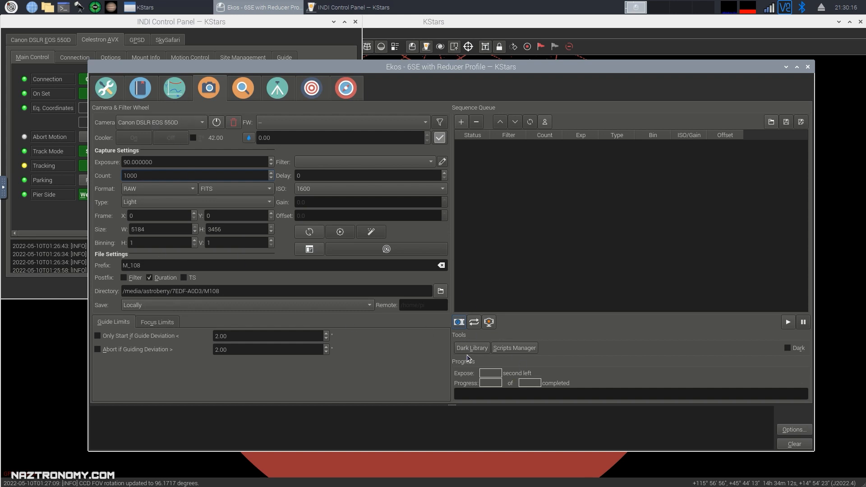
# Queue and start the 1000-frame, 90 s Light job and check the Canon EOS 550D INDI settings.
pyautogui.click(462, 123)
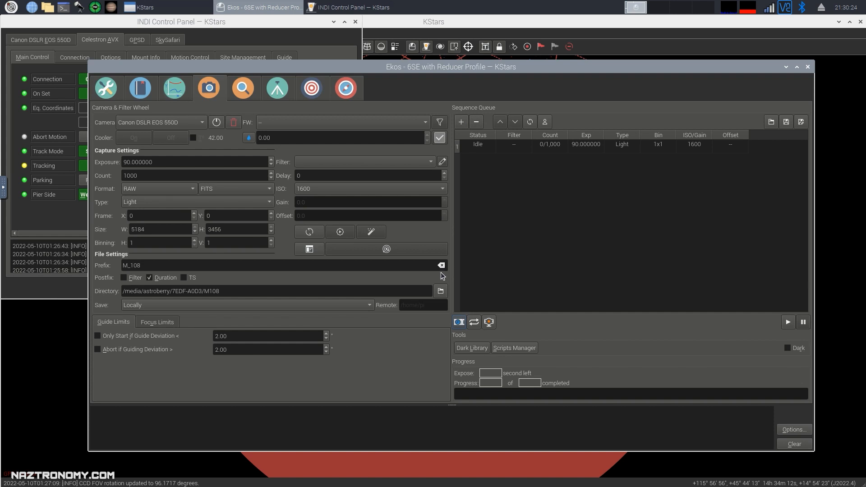
pyautogui.click(787, 323)
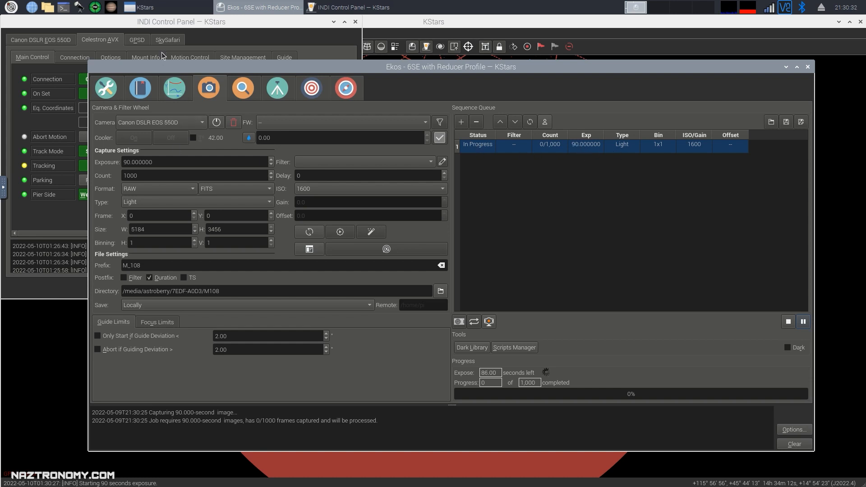
pyautogui.click(355, 27)
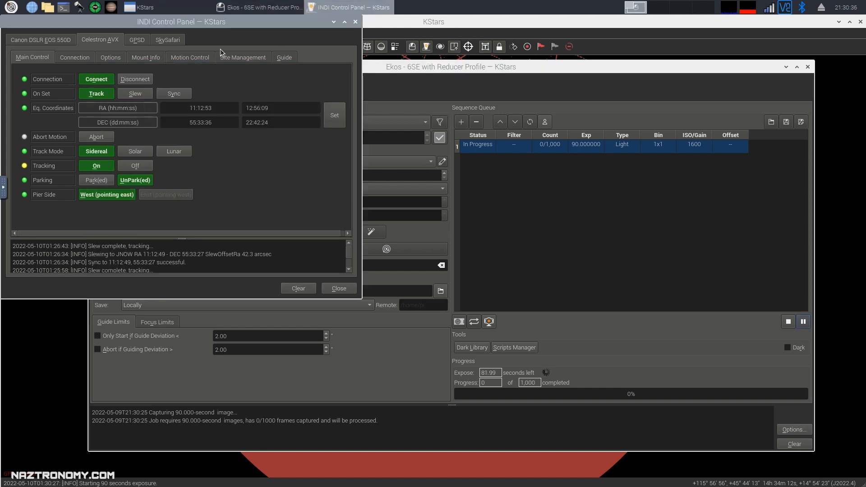
pyautogui.click(52, 39)
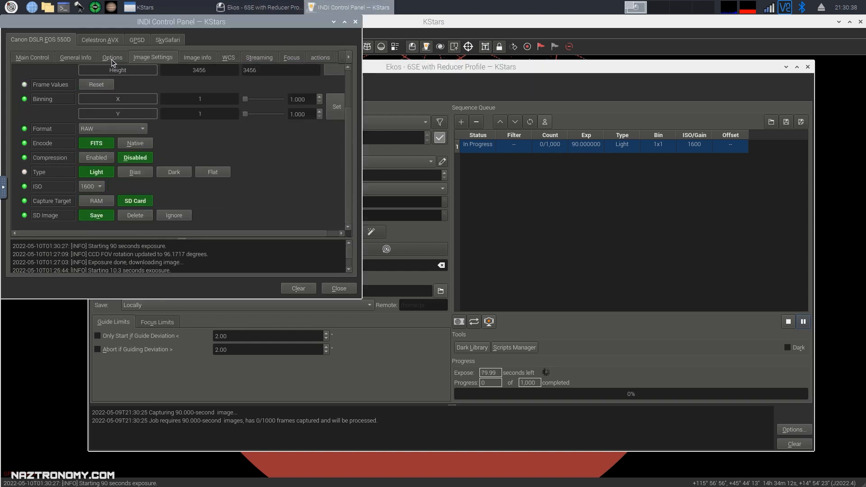
pyautogui.click(356, 22)
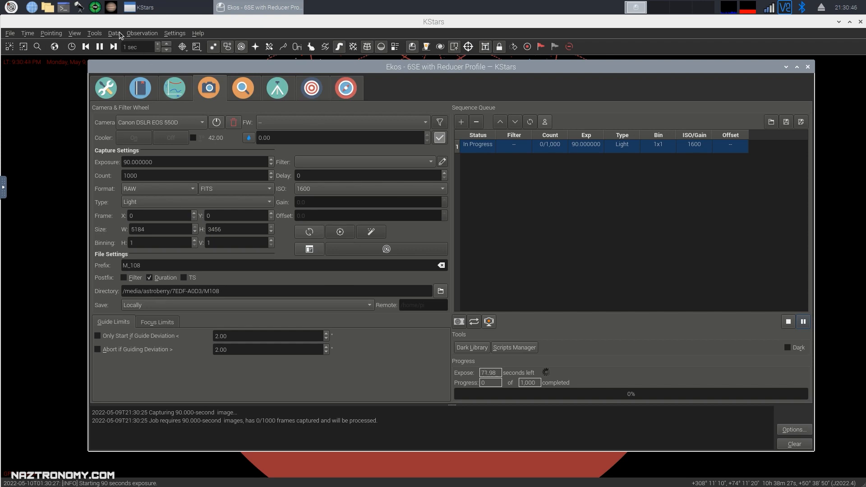
pyautogui.click(48, 7)
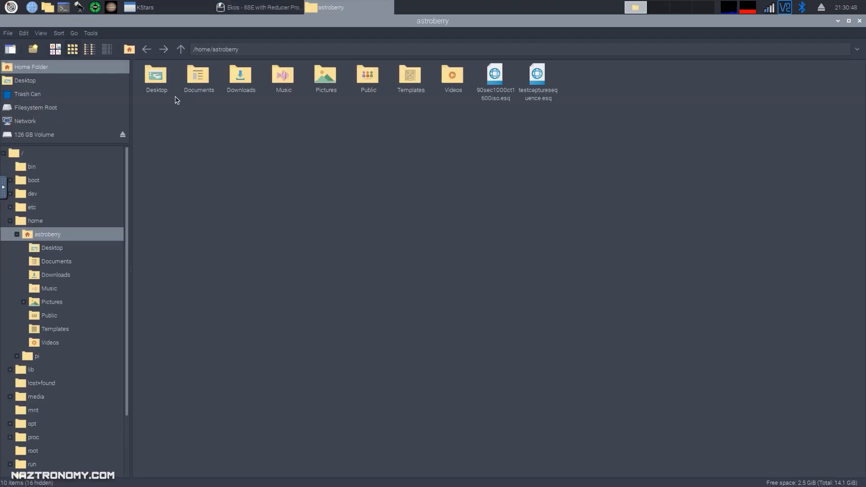
# Open the empty /media/astroberry/126 GB Volume/M108/Light folder, then return to the Ekos capture window.
pyautogui.scroll(-3, 56, 359)
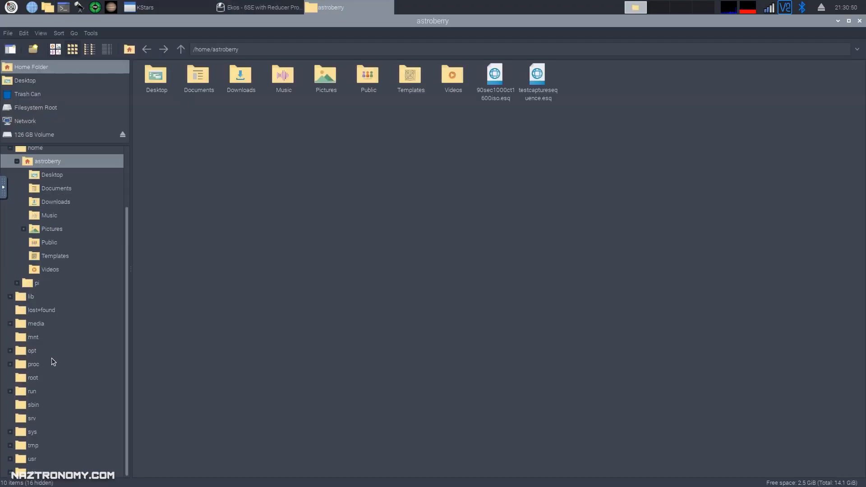
pyautogui.click(36, 326)
pyautogui.doubleClick(164, 75)
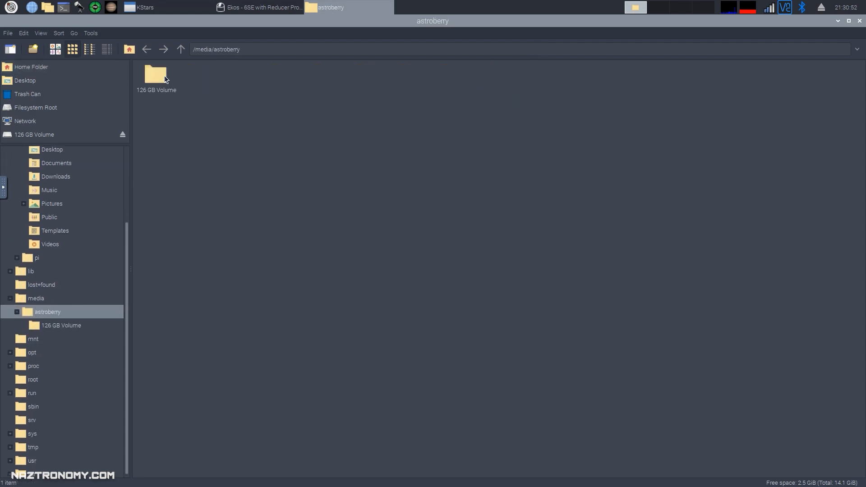
pyautogui.doubleClick(162, 76)
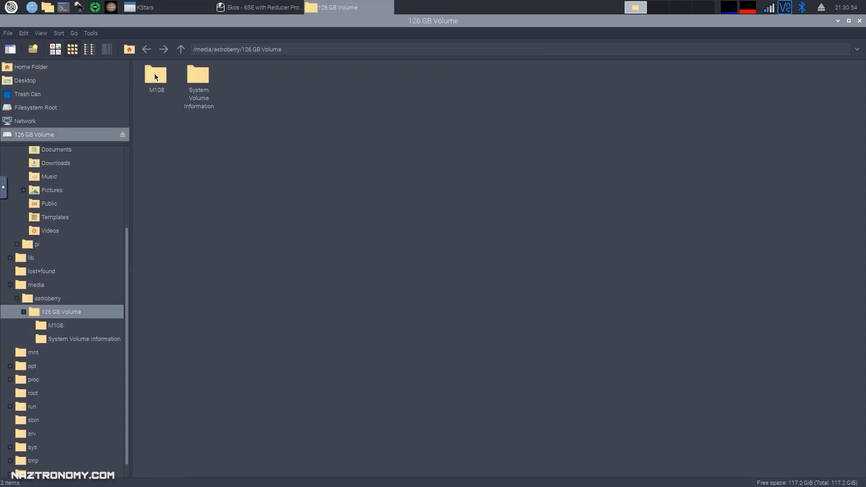
pyautogui.doubleClick(154, 73)
pyautogui.click(165, 76)
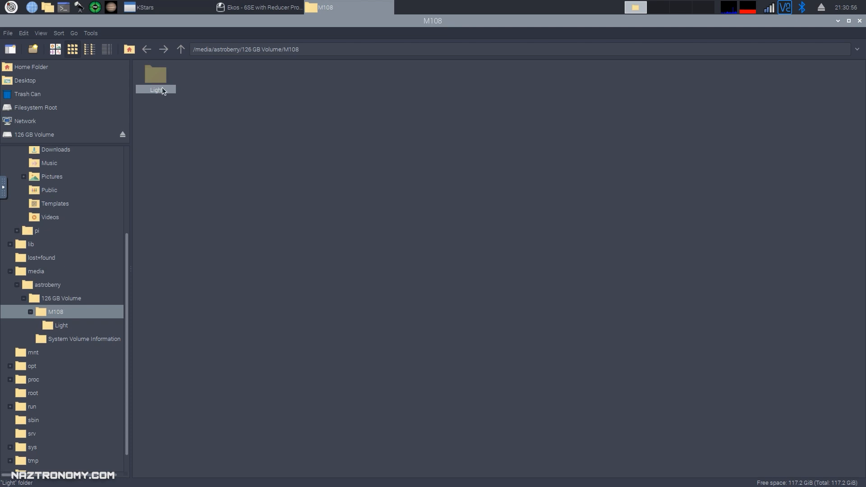
pyautogui.doubleClick(158, 82)
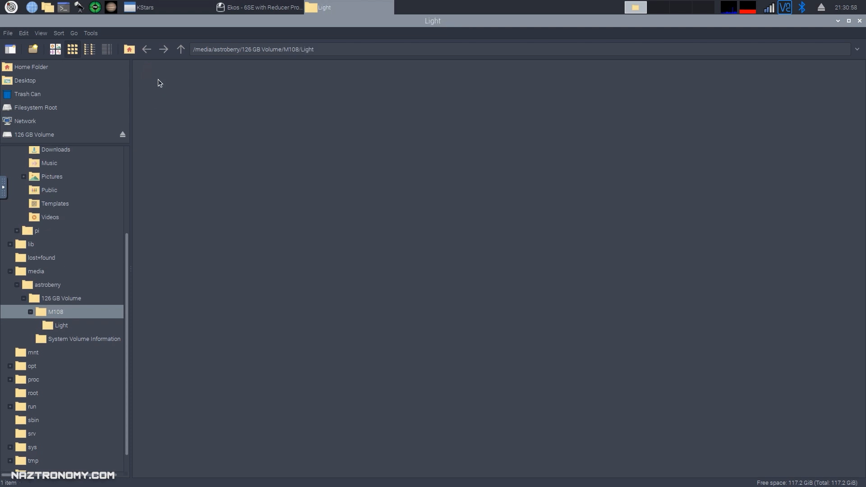
pyautogui.click(269, 9)
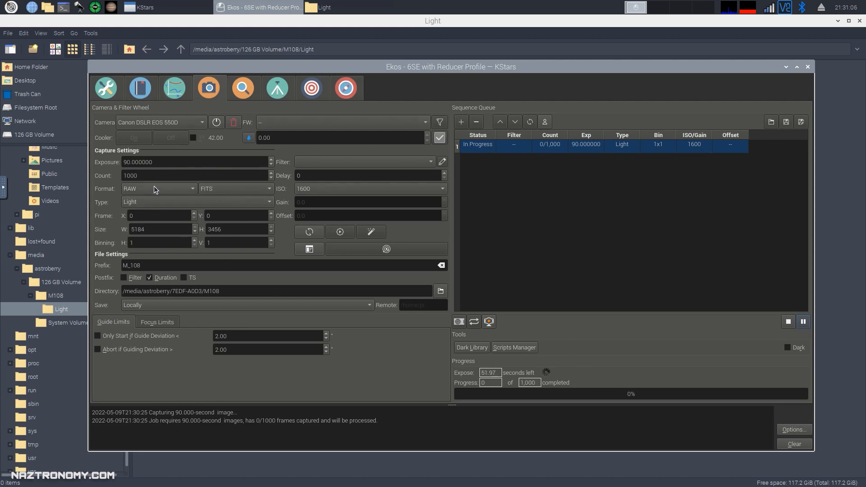
pyautogui.click(239, 190)
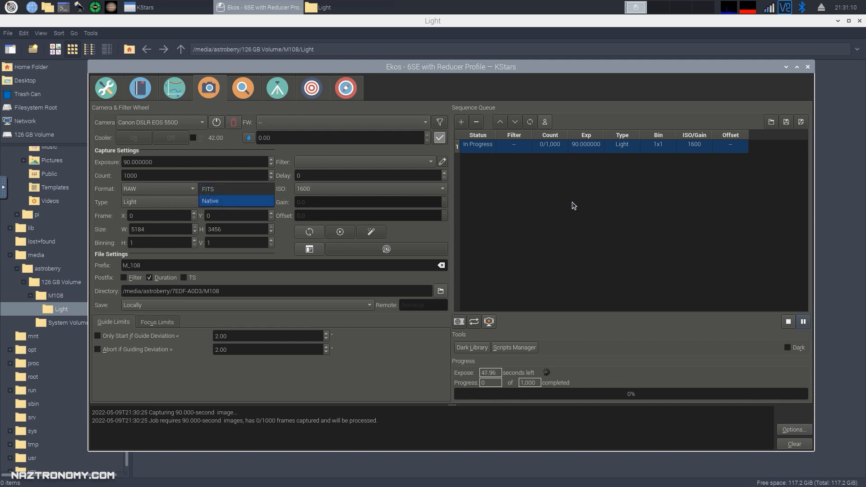
# Leave the format at FITS, stop the running capture, and return to the Light folder.
pyautogui.click(558, 193)
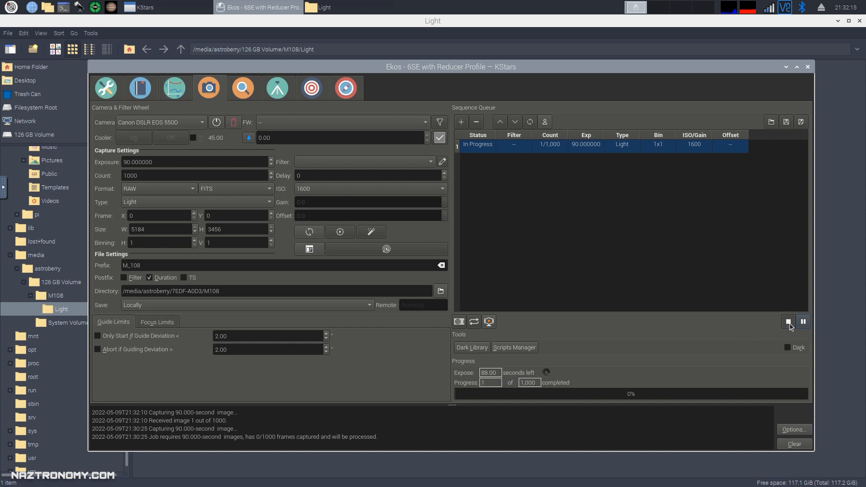
pyautogui.click(789, 322)
pyautogui.click(320, 8)
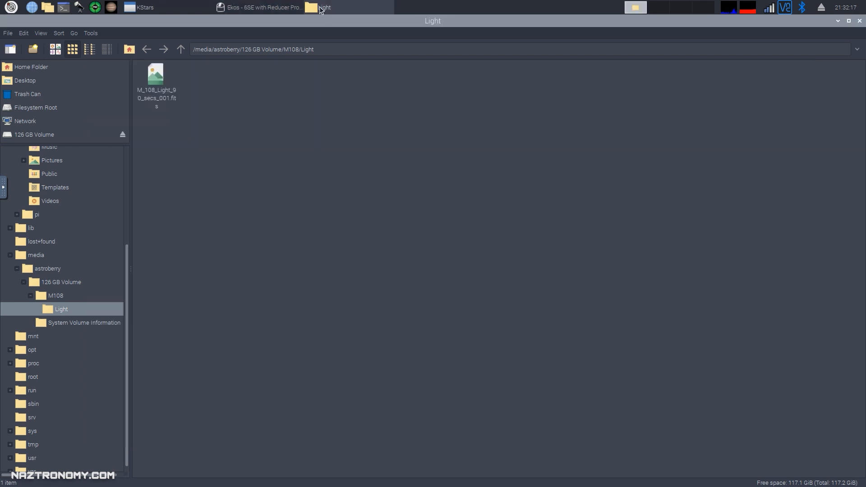
# Open M_108_Light_90_secs_001.fits in Gwenview.
pyautogui.doubleClick(154, 79)
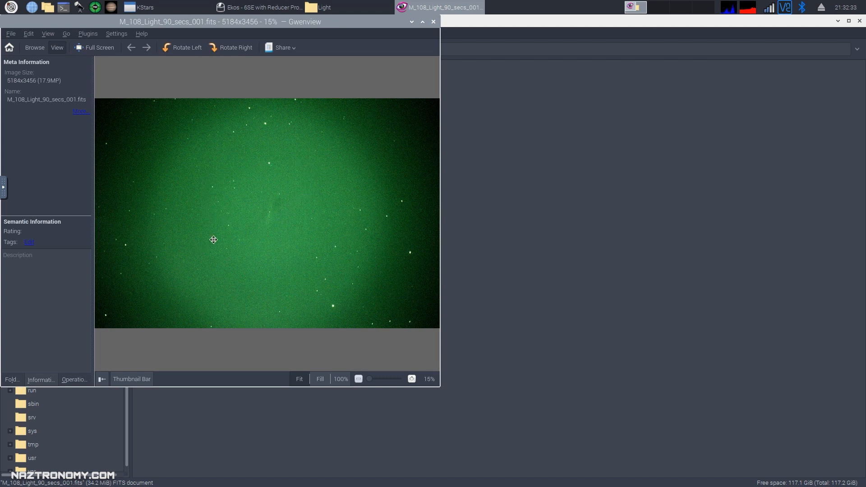
# Replace the aborted job with a 90 s Light job in Native format and restart capturing.
pyautogui.click(267, 8)
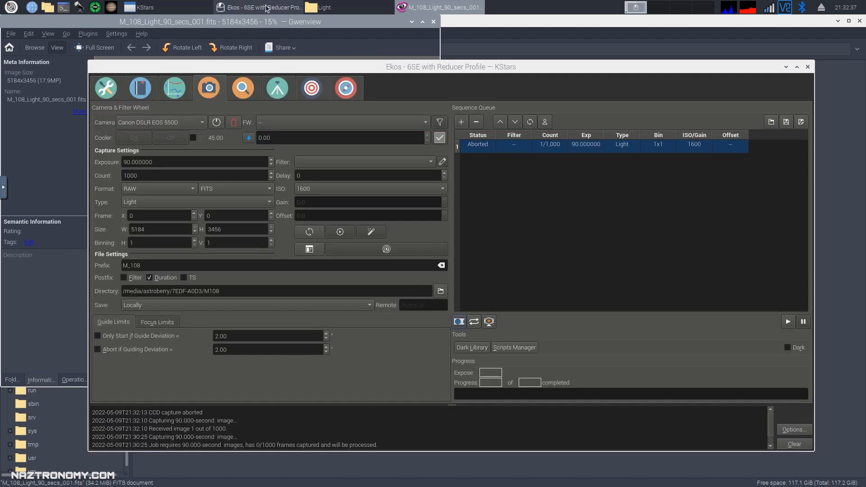
pyautogui.click(477, 122)
pyautogui.click(221, 190)
pyautogui.click(219, 201)
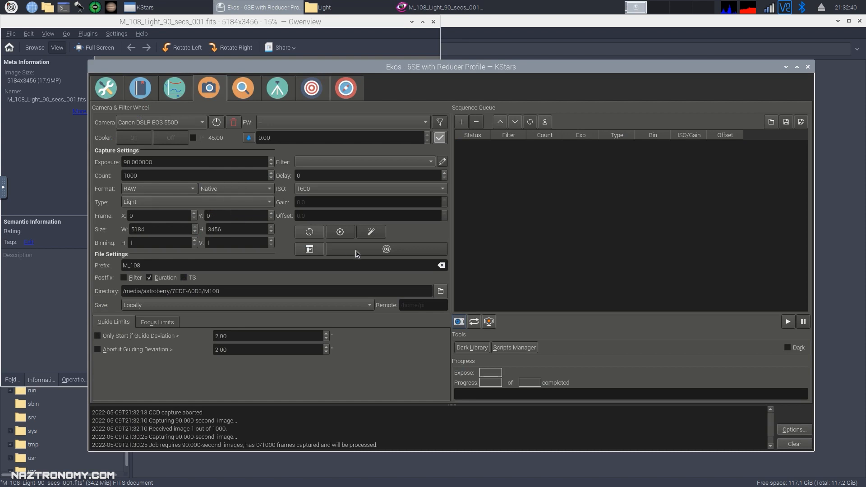
pyautogui.click(462, 122)
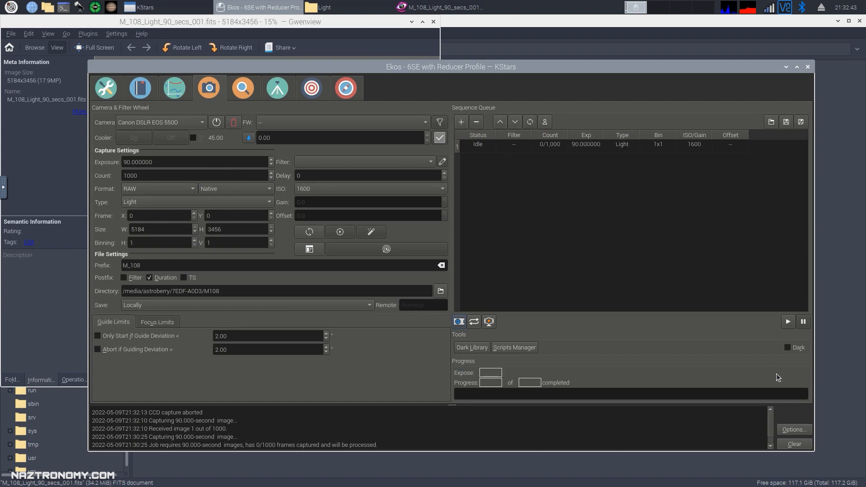
pyautogui.click(788, 322)
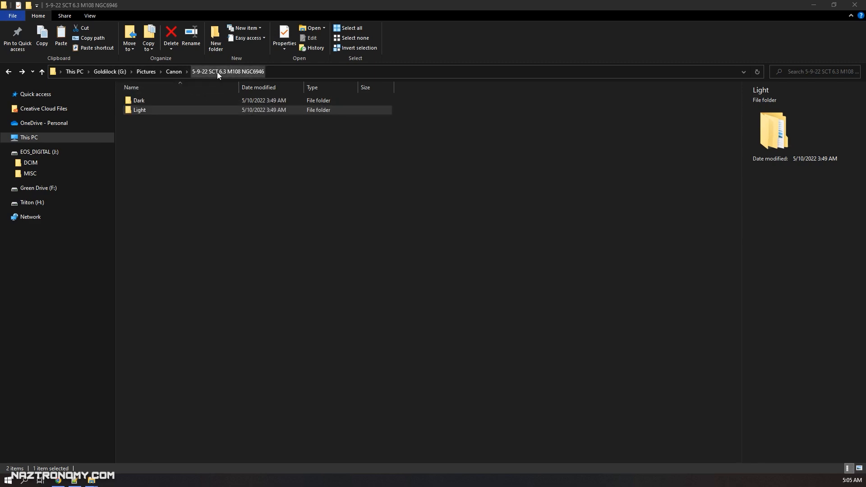
# Peek into the Dark folder, then open Light > M108 > Light to show the 83 frames.
pyautogui.doubleClick(143, 100)
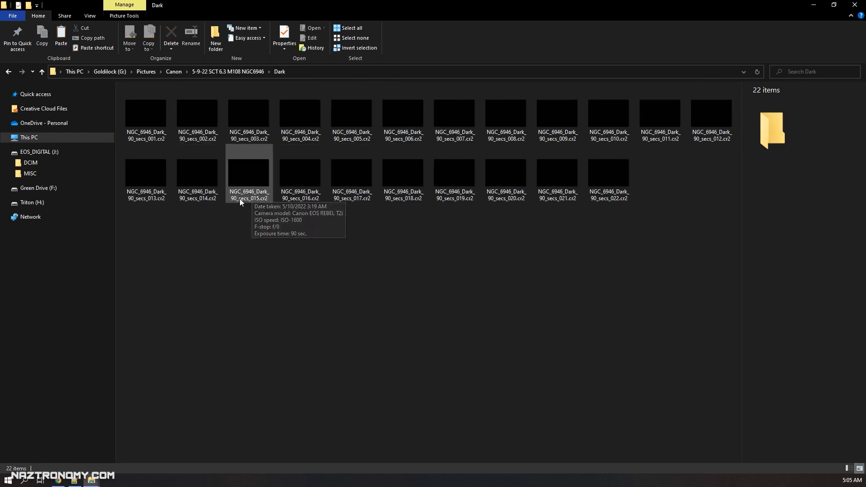
pyautogui.click(240, 73)
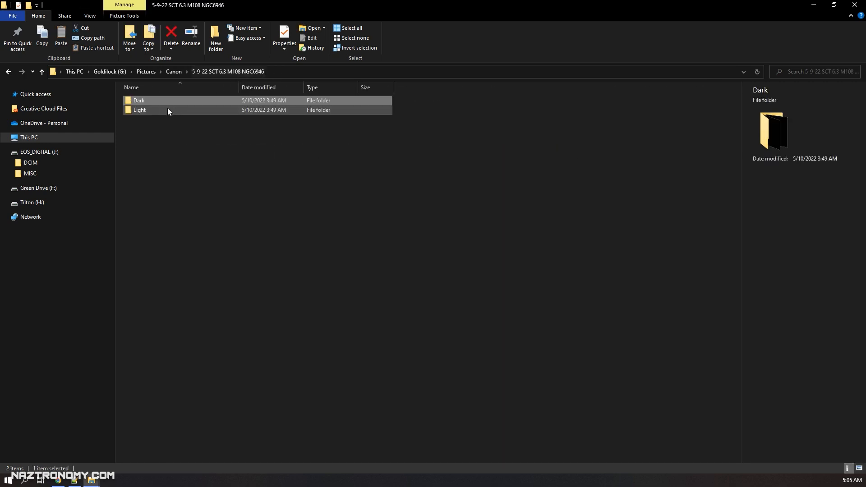
pyautogui.doubleClick(139, 111)
pyautogui.click(143, 103)
pyautogui.doubleClick(143, 102)
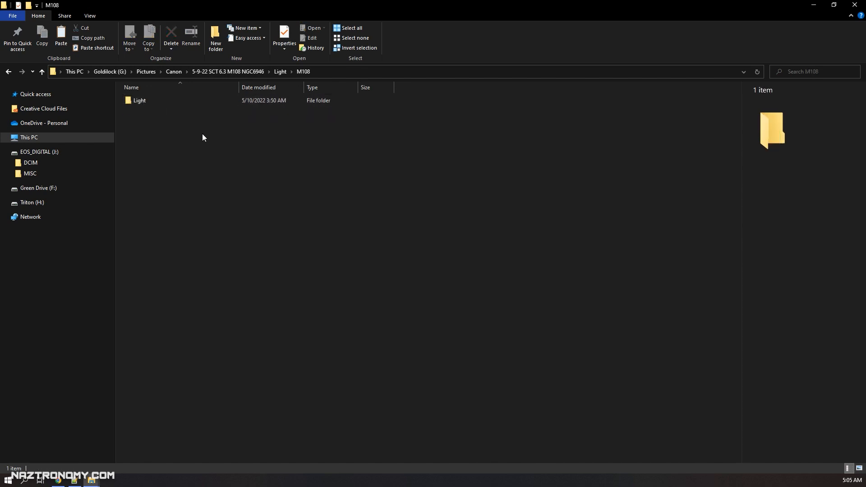
pyautogui.doubleClick(147, 101)
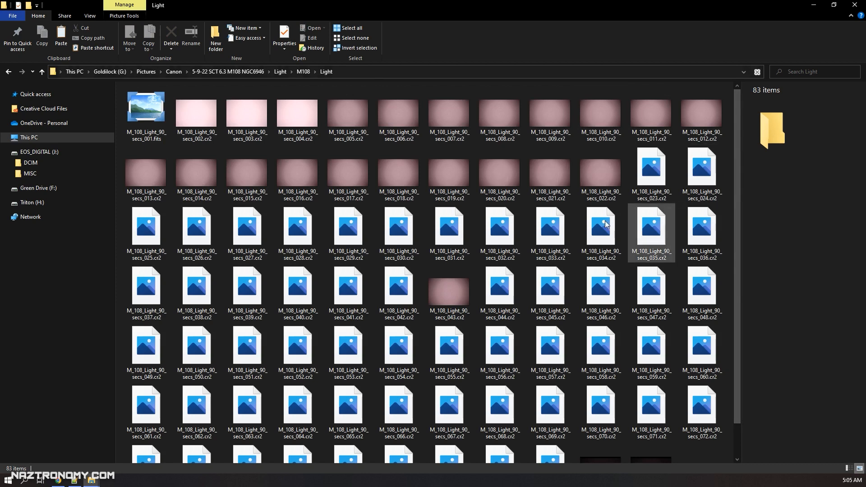
pyautogui.scroll(-1, 600, 275)
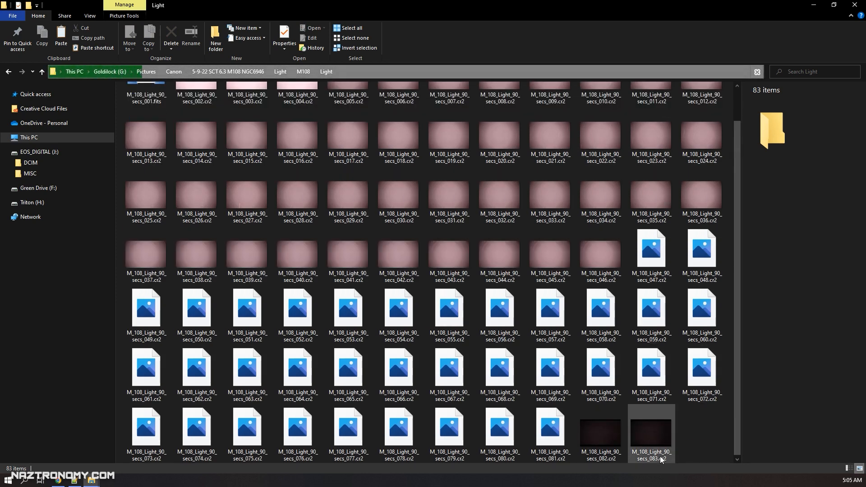
pyautogui.scroll(1, 660, 455)
pyautogui.click(153, 118)
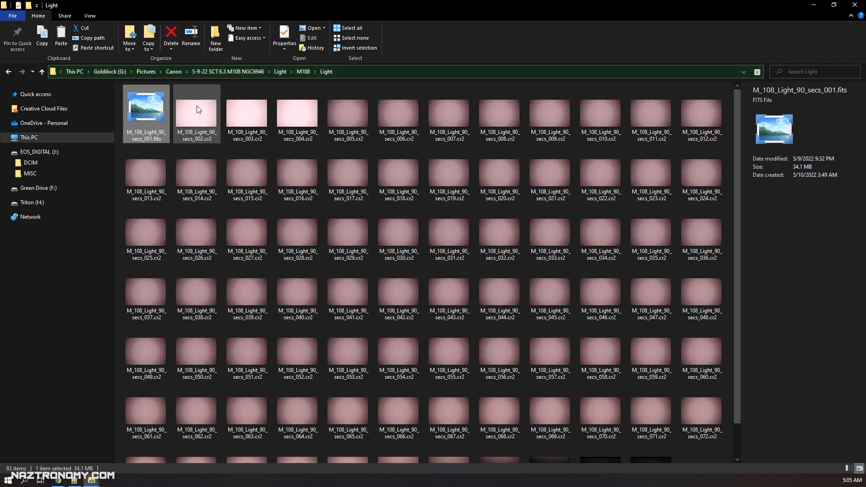
pyautogui.click(293, 118)
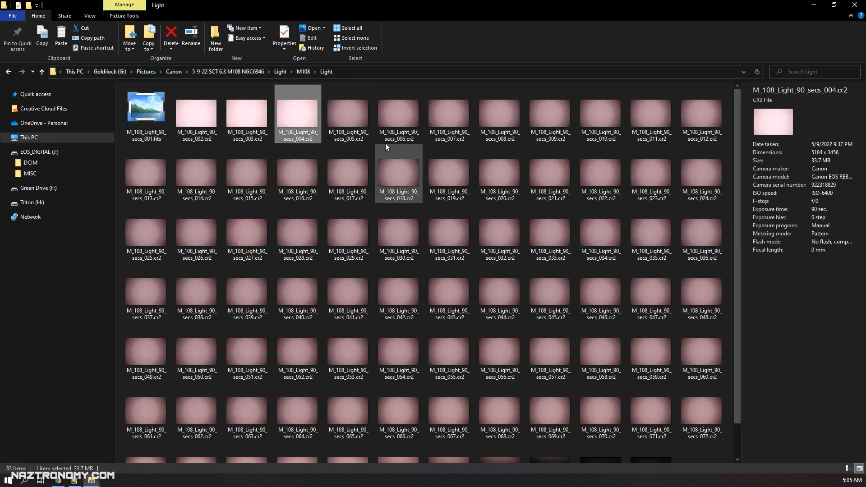
pyautogui.press('Right')
pyautogui.scroll(-2, 362, 337)
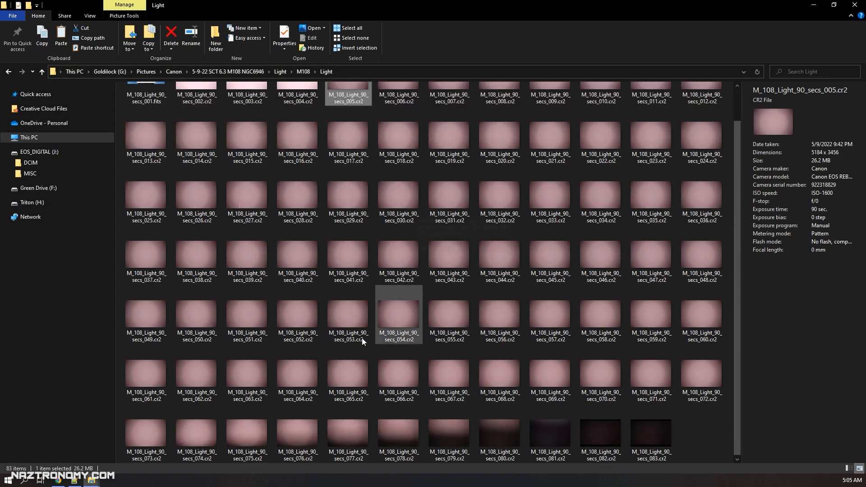
pyautogui.click(353, 446)
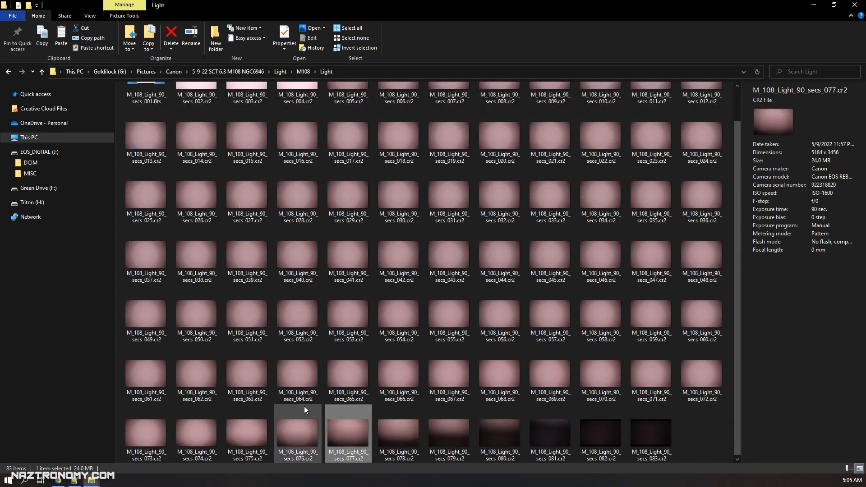
pyautogui.moveTo(686, 433); pyautogui.dragTo(407, 437)
pyautogui.moveTo(736, 426); pyautogui.dragTo(740, 358)
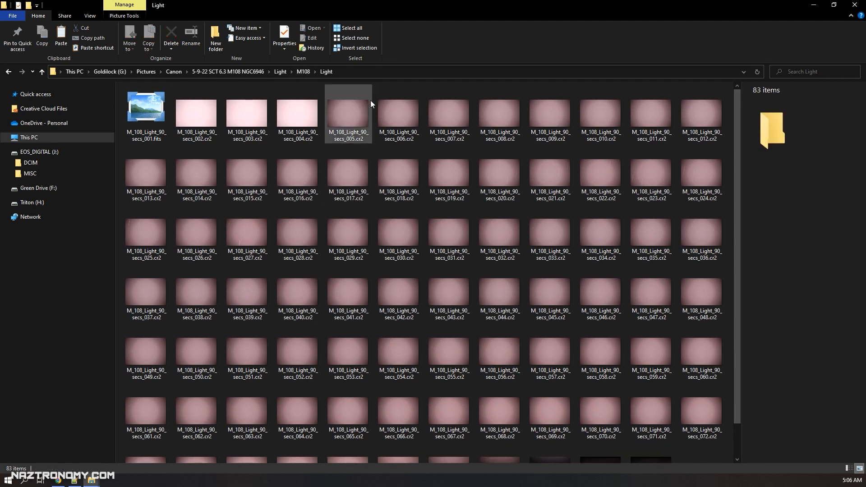
pyautogui.moveTo(371, 102)
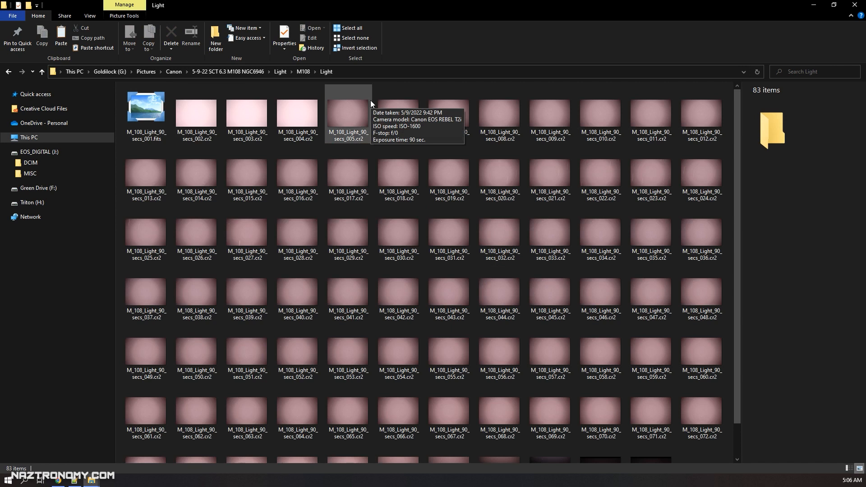
pyautogui.moveTo(434, 100)
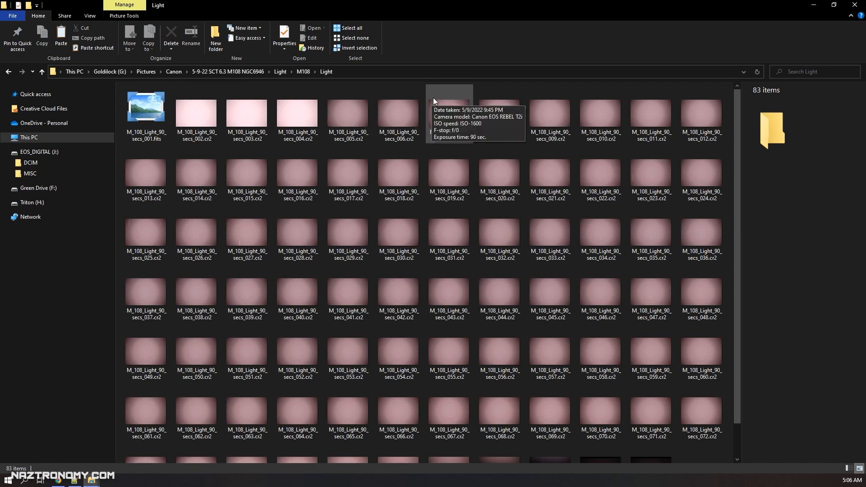
pyautogui.moveTo(304, 182)
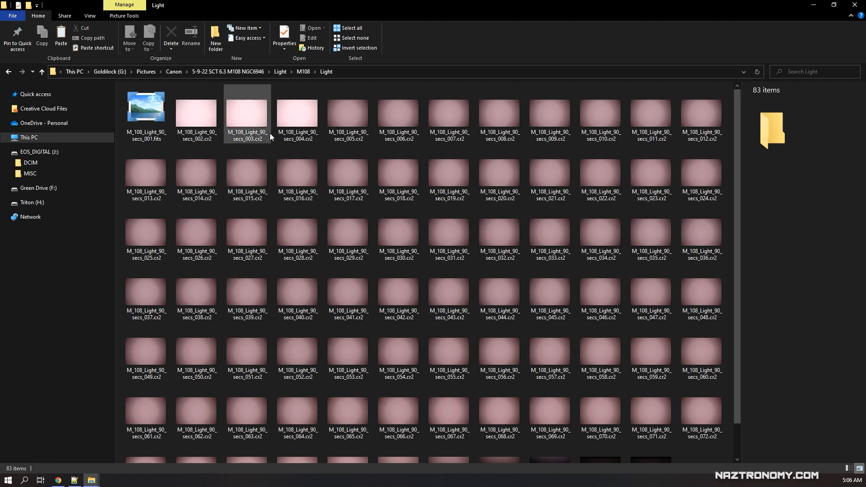
pyautogui.moveTo(270, 134)
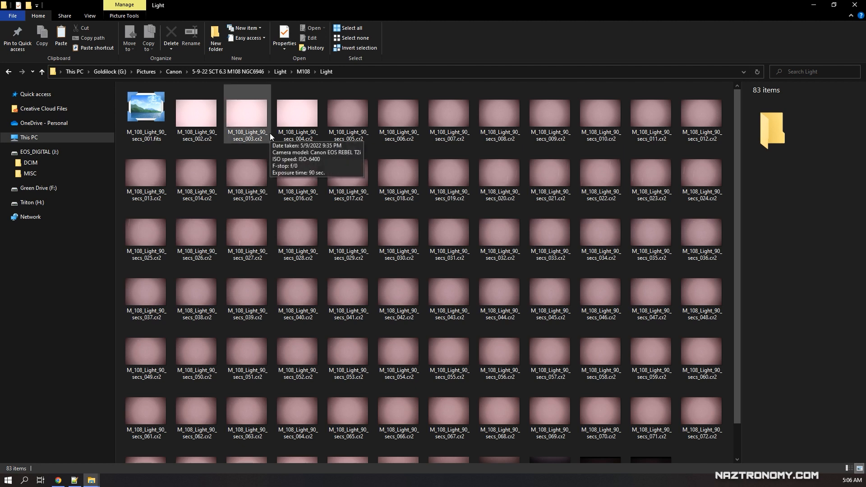